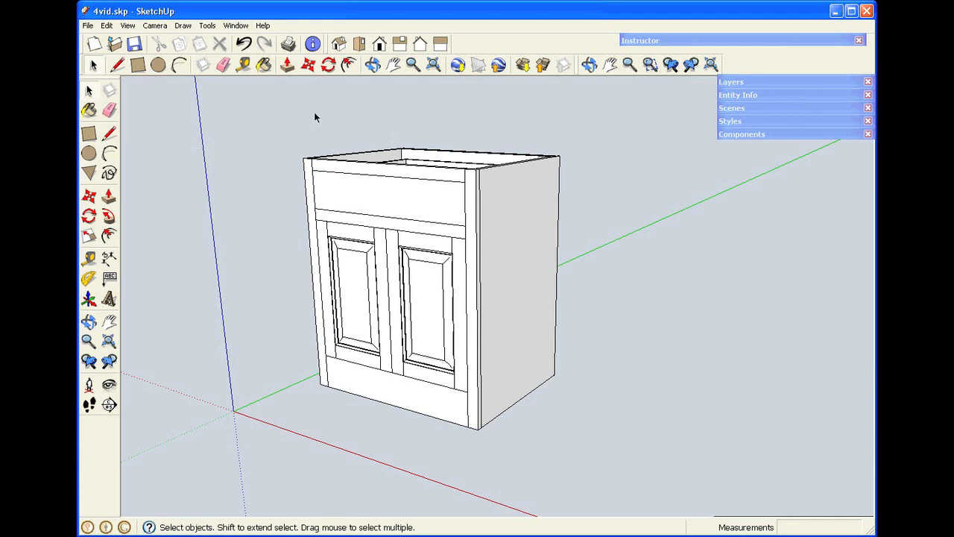
# Step: Add a first scene showing the cabinet's front view and update it with all scene properties
pyautogui.press('o')
pyautogui.moveTo(320, 128); pyautogui.dragTo(462, 149)
pyautogui.moveTo(461, 148); pyautogui.dragTo(465, 105, button='middle')
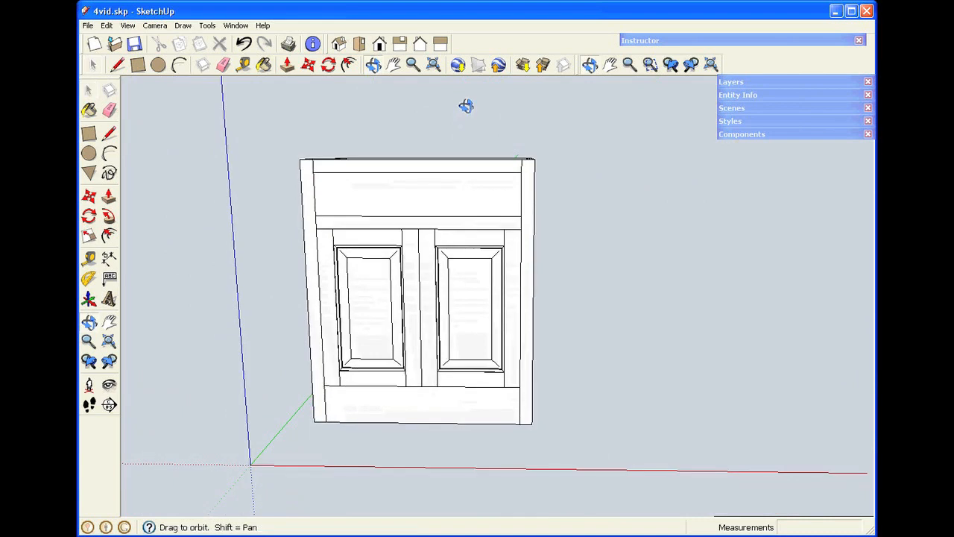
pyautogui.moveTo(446, 218); pyautogui.dragTo(443, 205, button='middle')
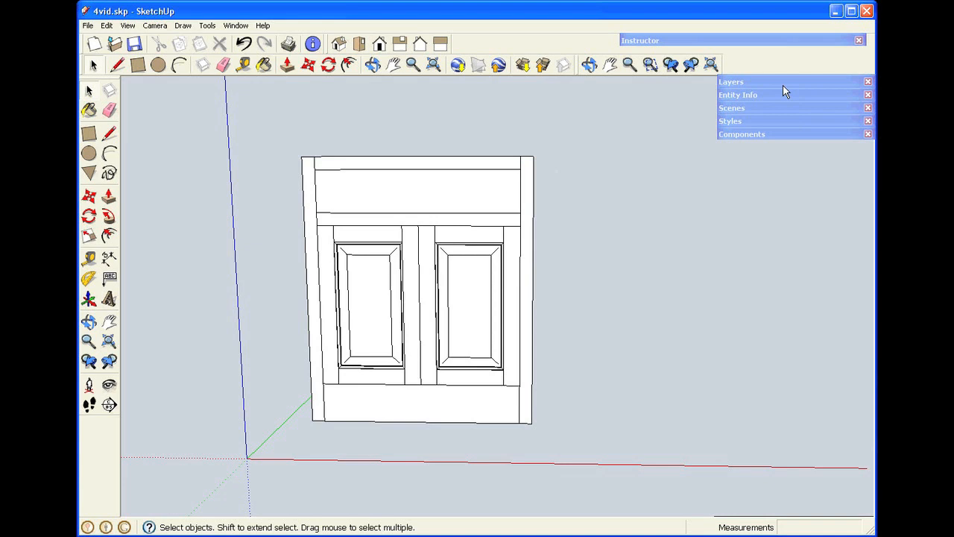
pyautogui.click(771, 108)
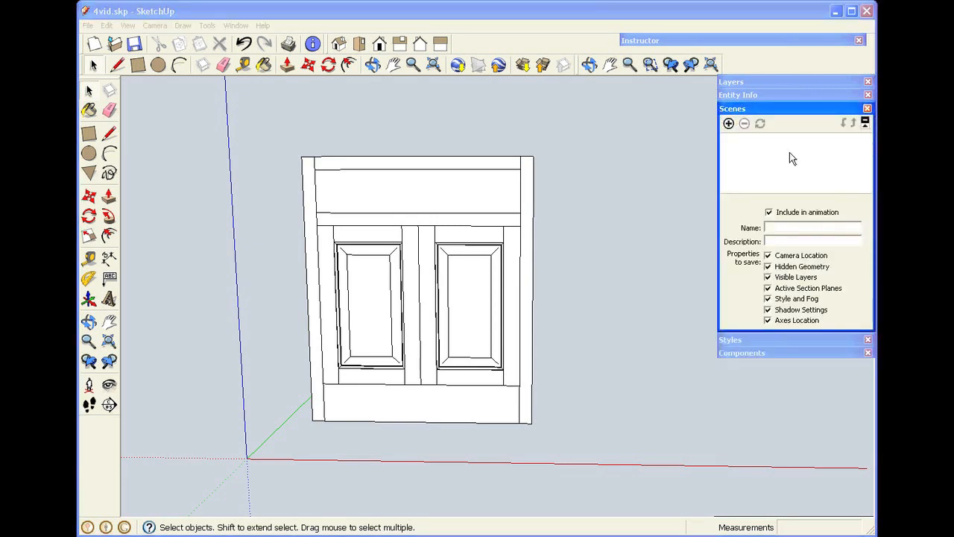
pyautogui.click(771, 83)
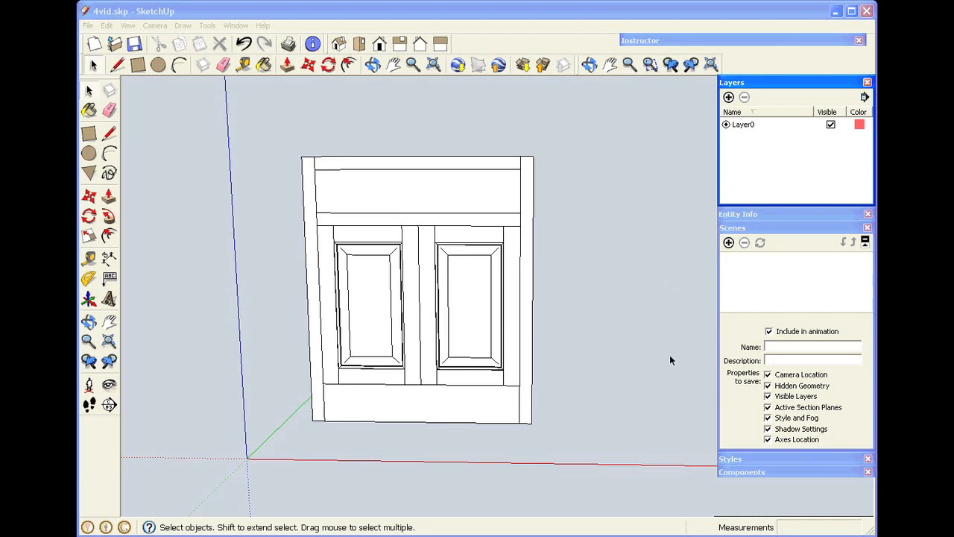
pyautogui.click(728, 244)
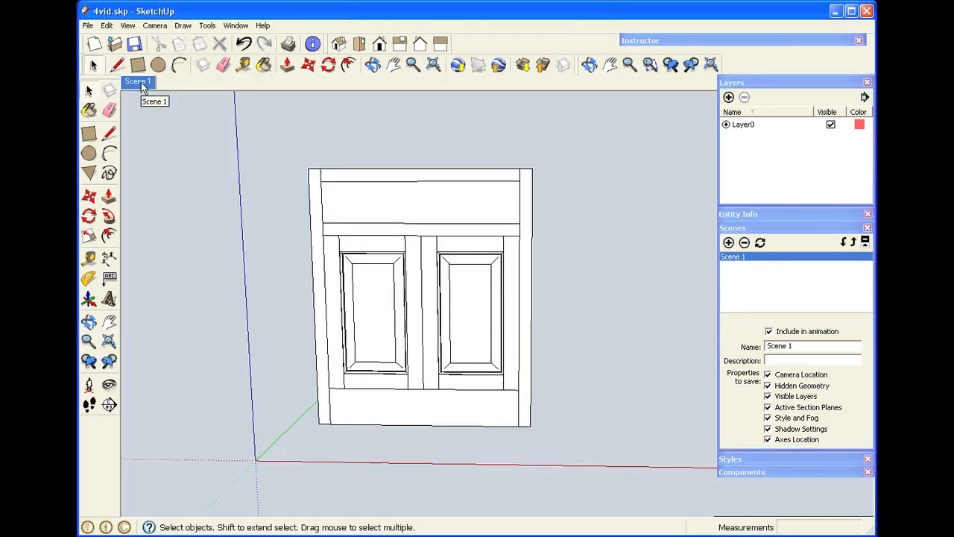
pyautogui.click(761, 243)
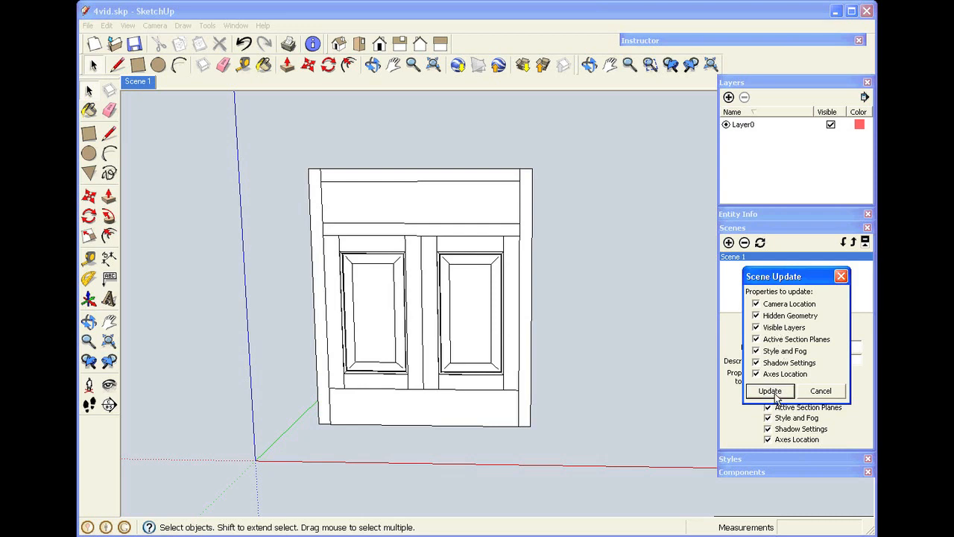
pyautogui.click(771, 392)
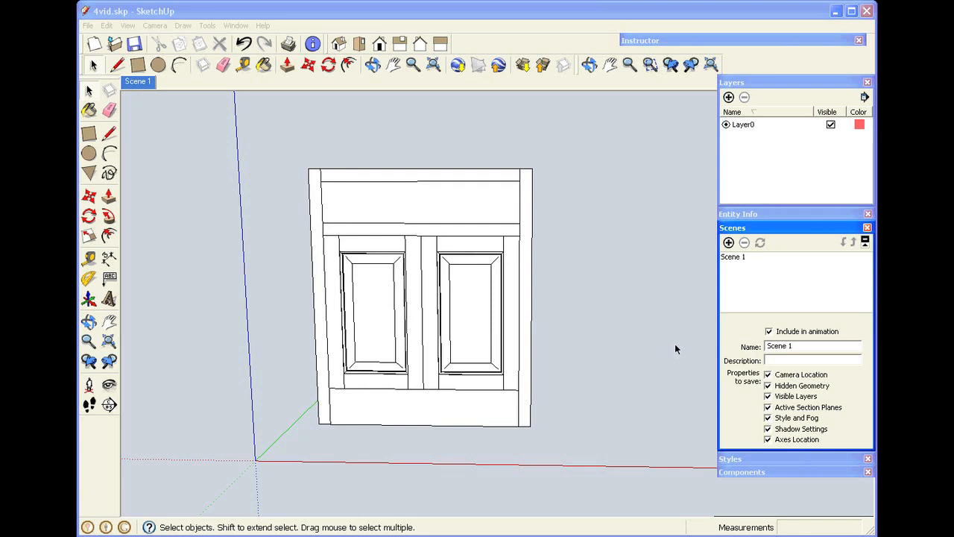
# Step: Add a second scene, update it to show the cabinet's right side with all properties, and play back both scenes
pyautogui.click(729, 242)
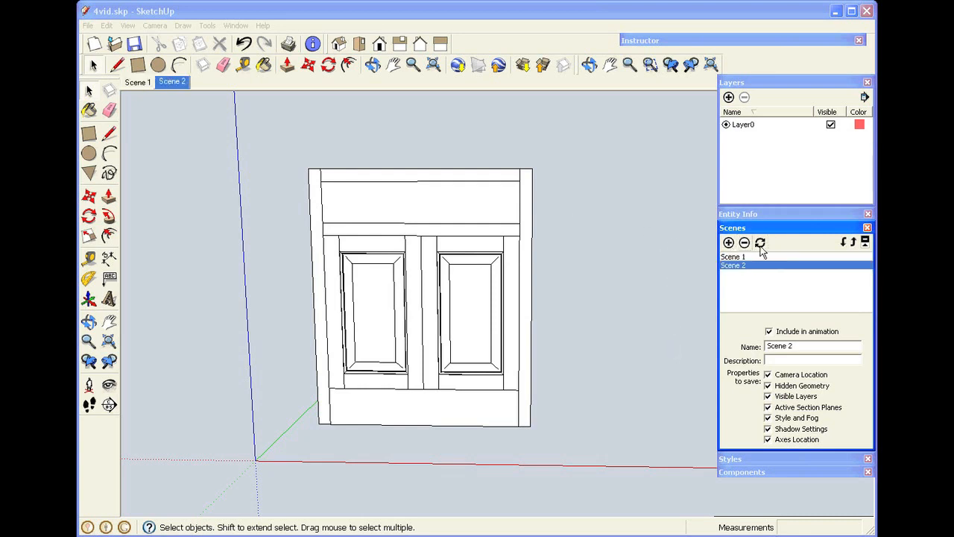
pyautogui.click(589, 65)
pyautogui.moveTo(592, 273); pyautogui.dragTo(375, 295)
pyautogui.rightClick(391, 270)
pyautogui.click(402, 273)
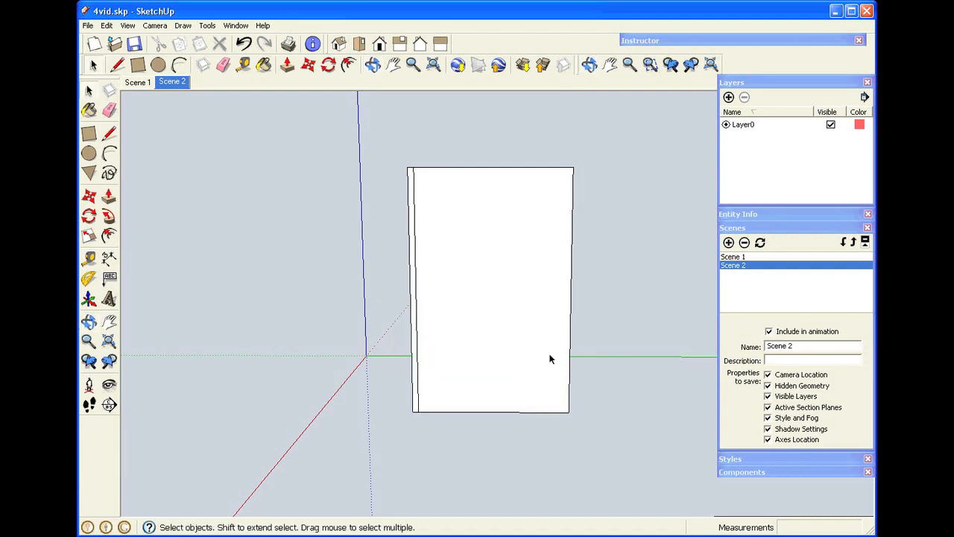
pyautogui.click(761, 244)
pyautogui.click(770, 392)
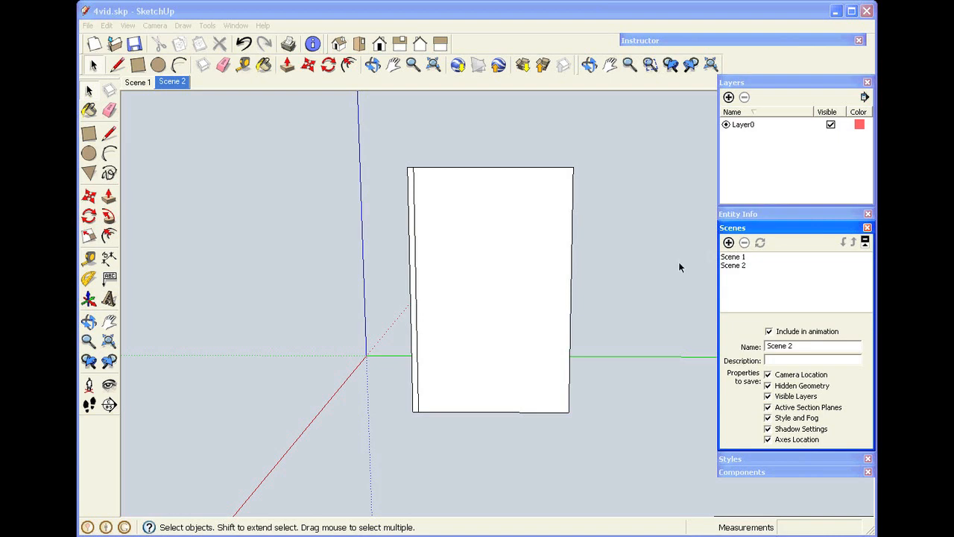
pyautogui.click(131, 82)
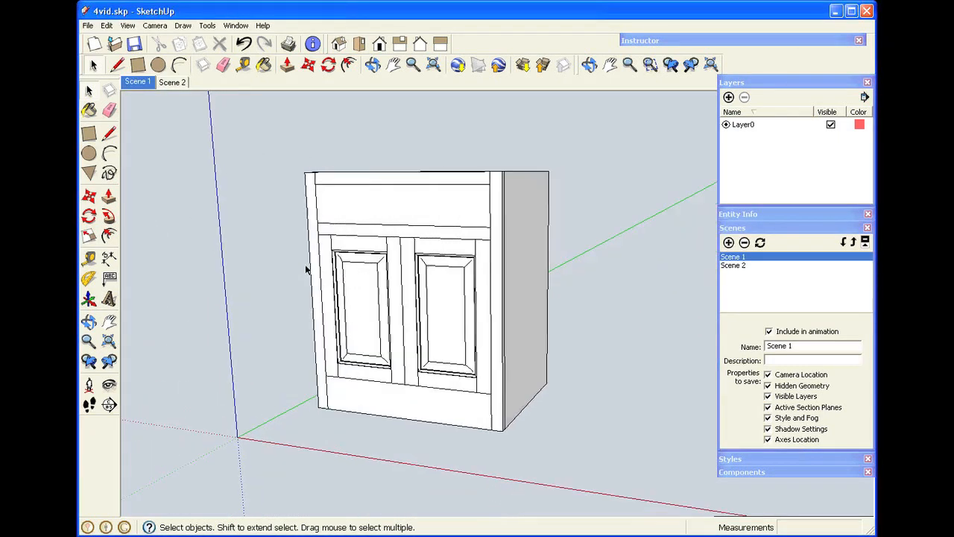
pyautogui.click(173, 83)
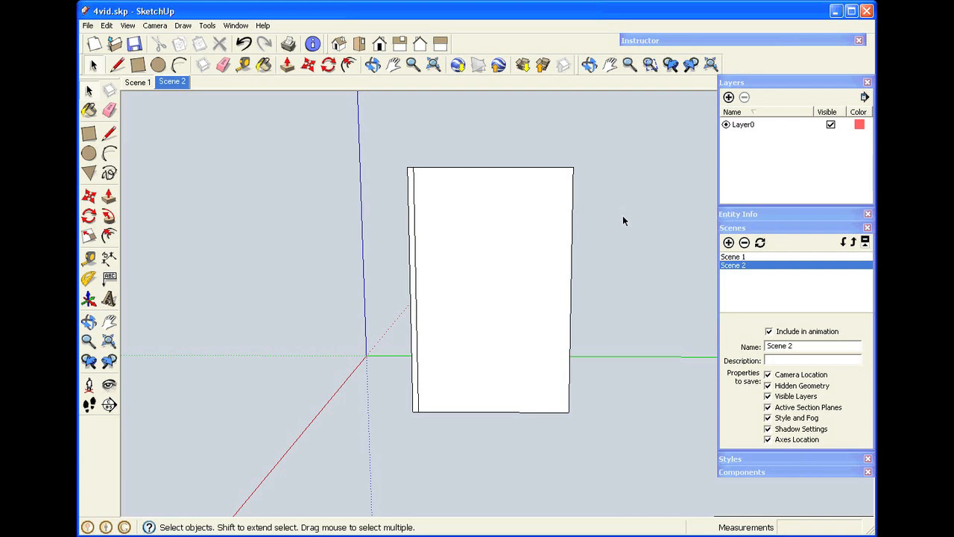
# Step: Add a third scene from the standard Top view of the cabinet and update all its properties
pyautogui.moveTo(439, 146); pyautogui.dragTo(598, 431, button='middle')
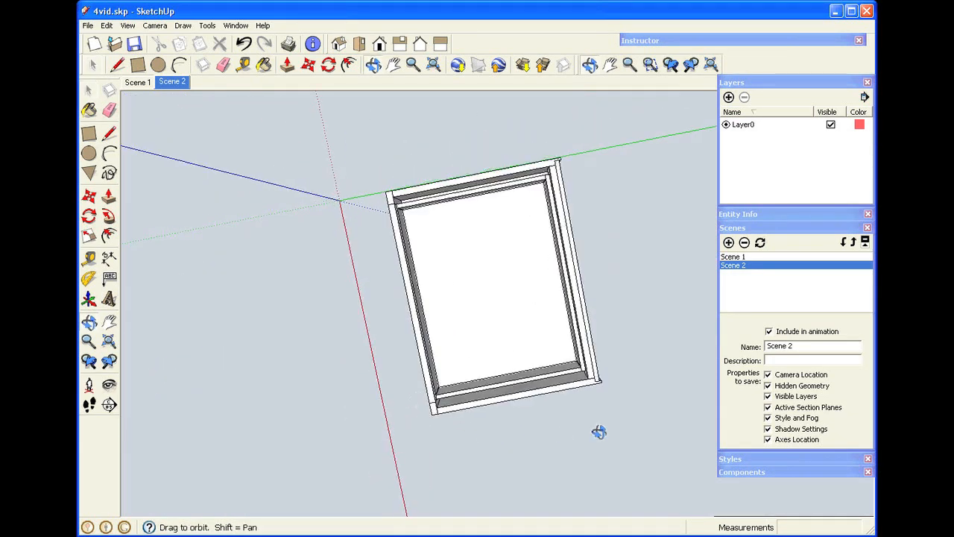
pyautogui.click(360, 44)
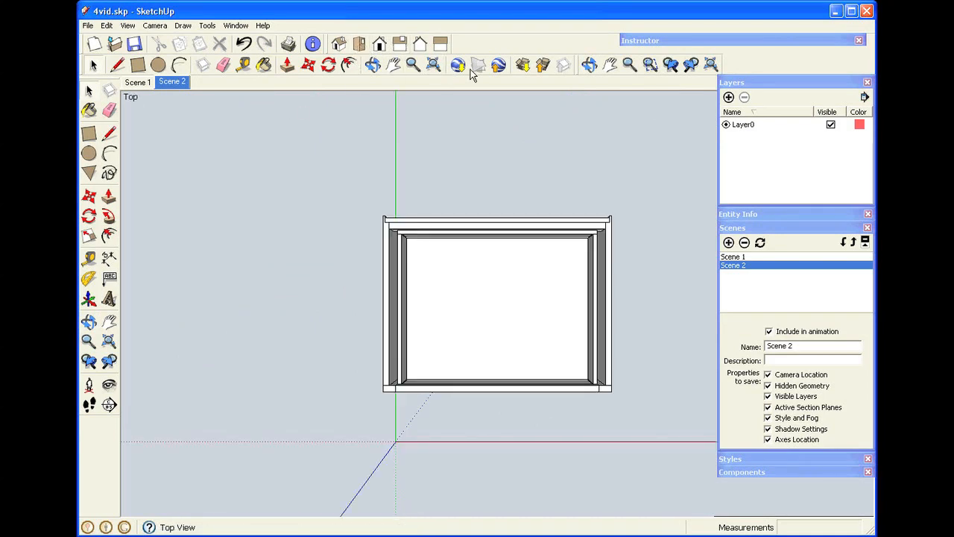
pyautogui.click(728, 242)
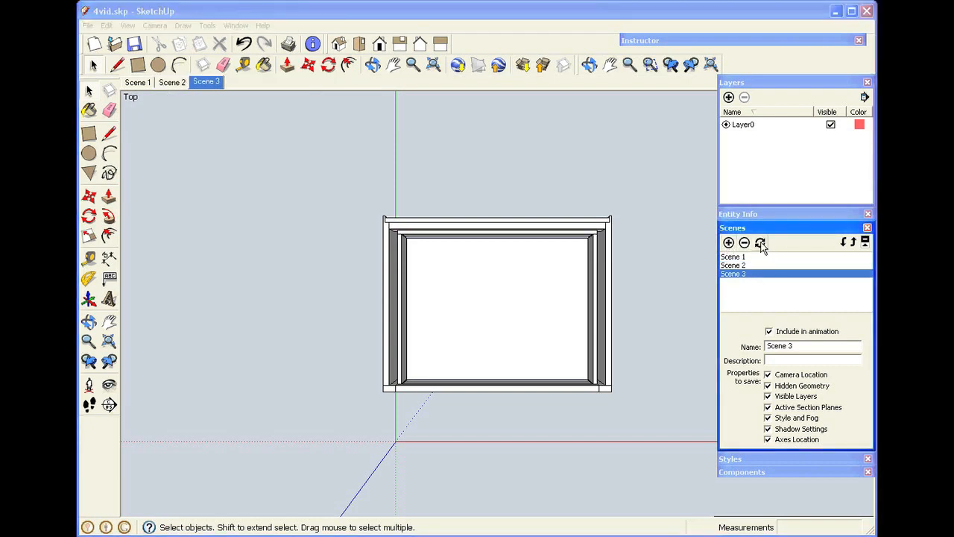
pyautogui.click(760, 243)
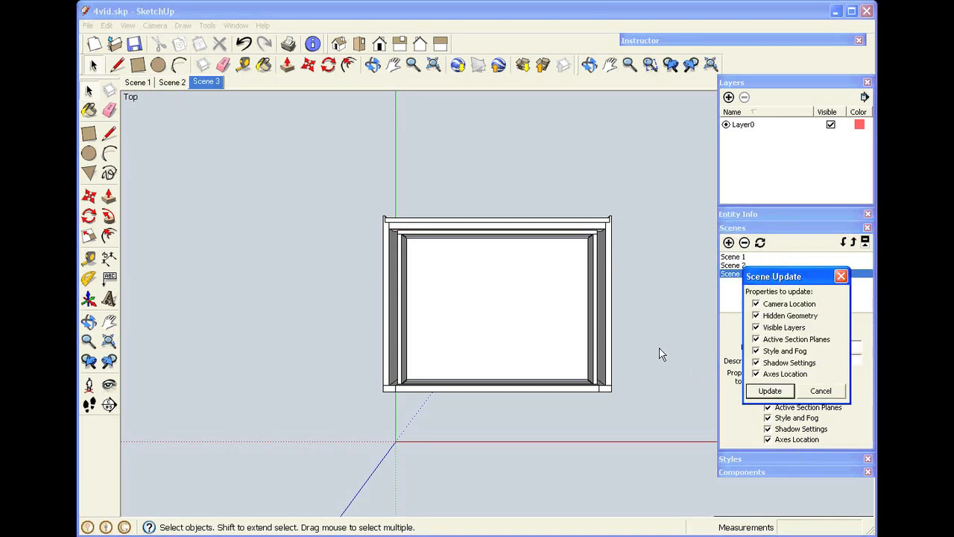
pyautogui.click(768, 393)
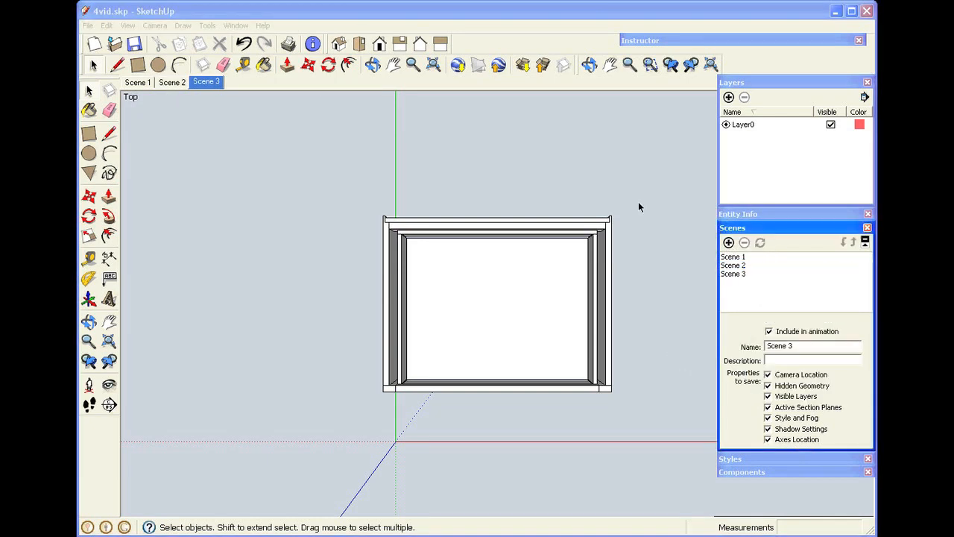
# Step: Add a fourth scene from the standard Left view of the cabinet and update all its properties
pyautogui.click(372, 65)
pyautogui.moveTo(270, 293); pyautogui.dragTo(480, 186)
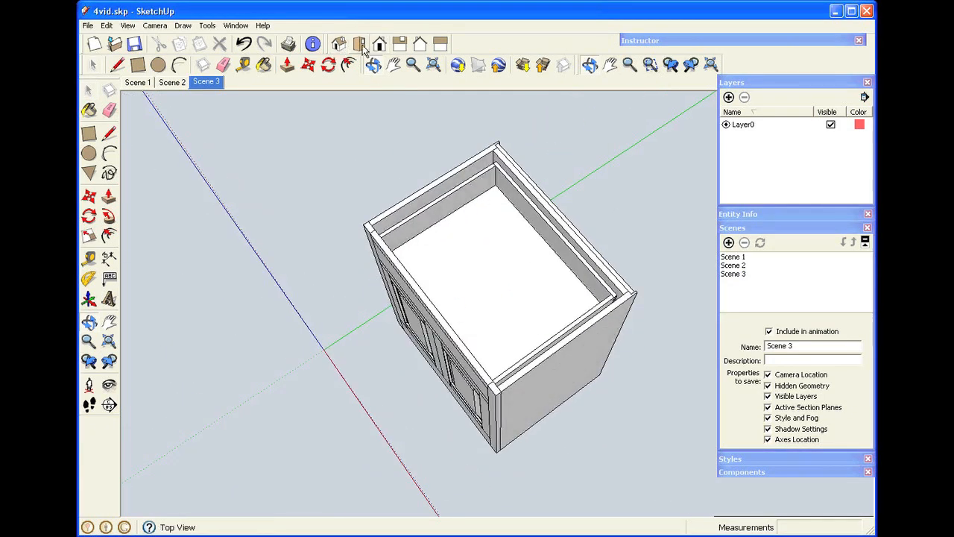
pyautogui.click(361, 47)
pyautogui.click(402, 45)
pyautogui.click(440, 45)
pyautogui.click(730, 243)
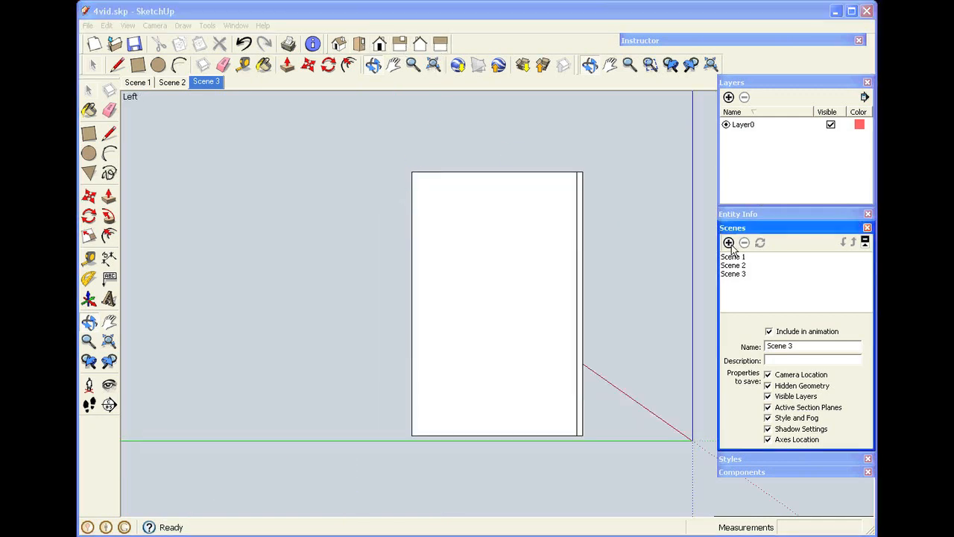
pyautogui.click(730, 243)
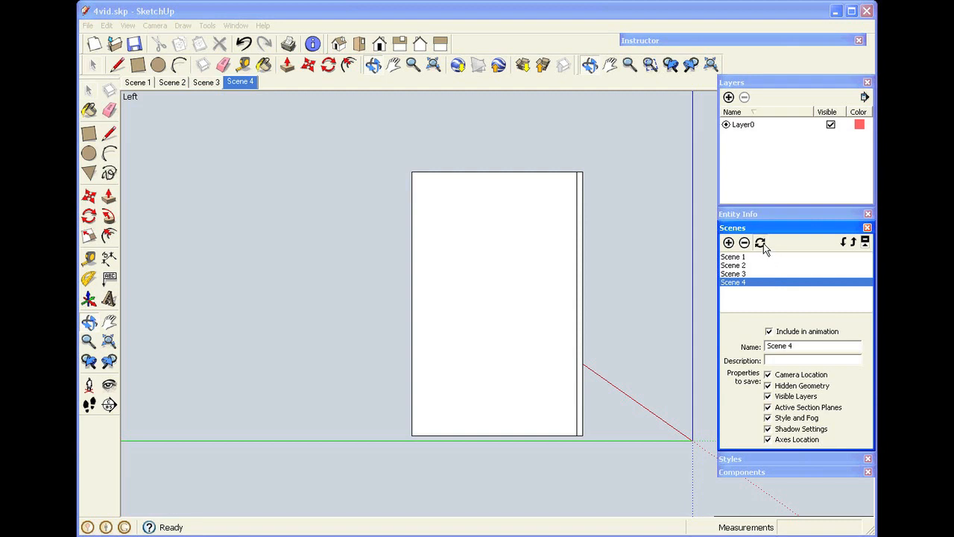
pyautogui.click(762, 244)
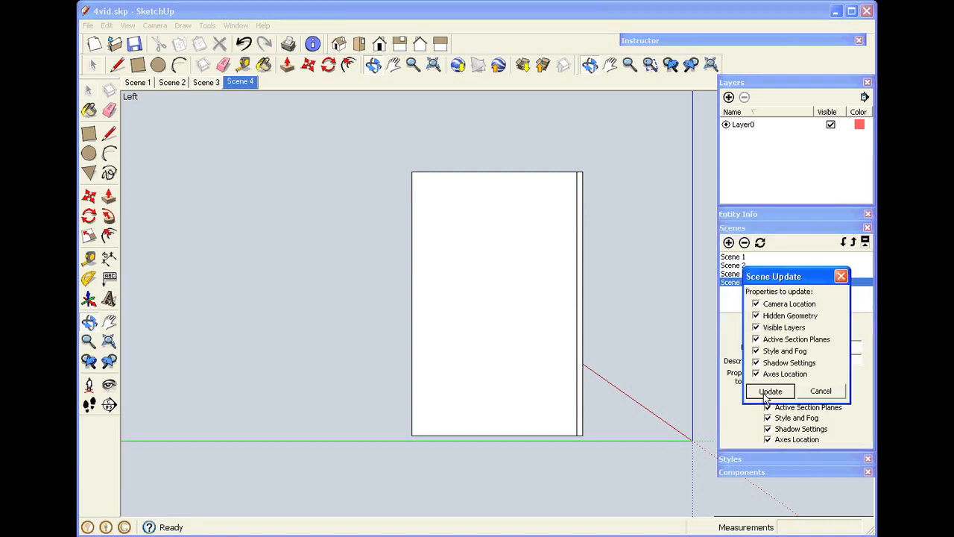
pyautogui.click(769, 391)
# Step: Rename the fourth scene, the left view, as "Section"
pyautogui.moveTo(804, 416); pyautogui.dragTo(766, 417)
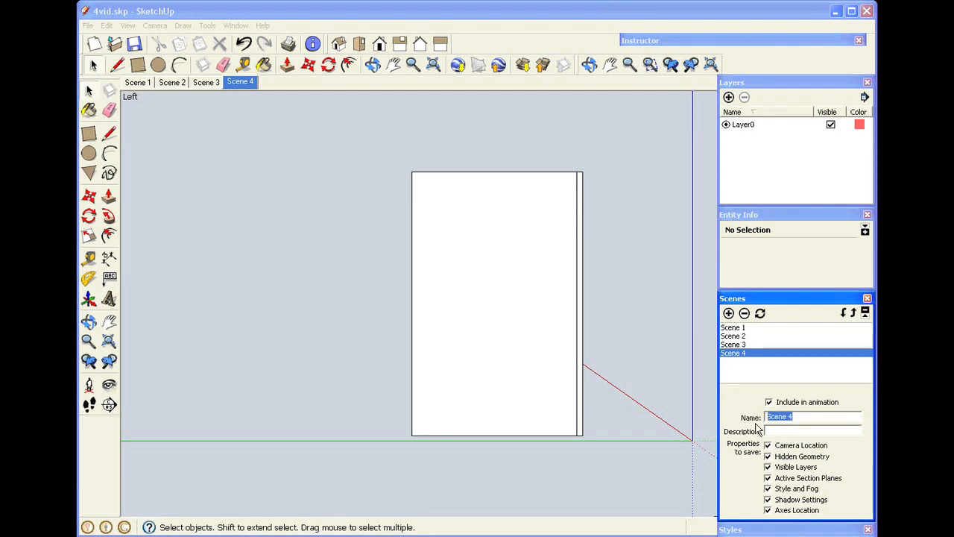
pyautogui.write('Section')
pyautogui.press('Return')
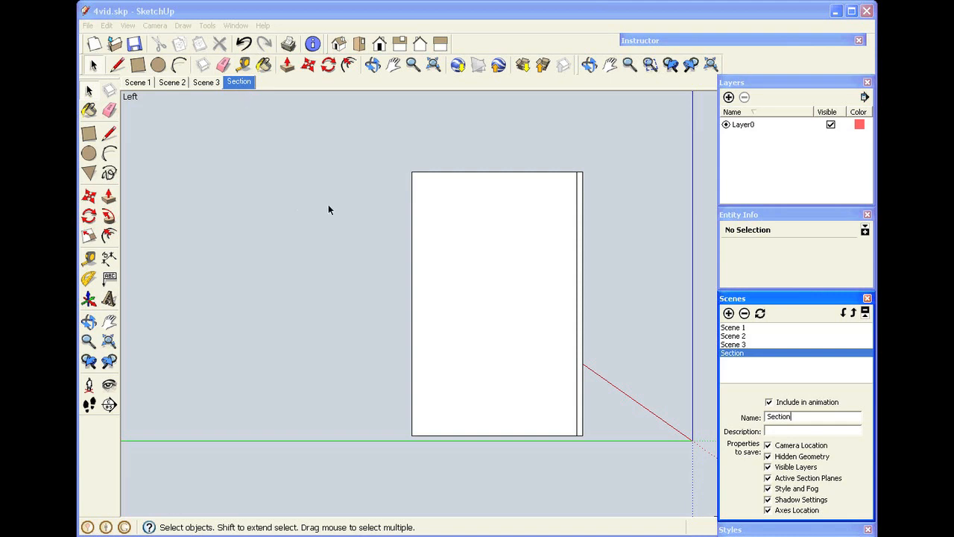
# Step: Rename the third scene, the top view of the cabinet, as "Plan"
pyautogui.click(208, 82)
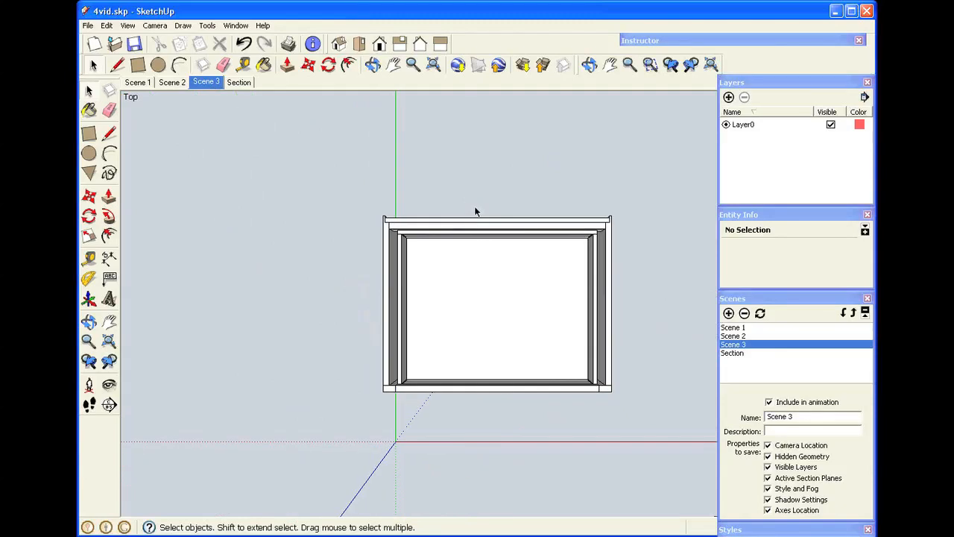
pyautogui.click(803, 416)
pyautogui.doubleClick(803, 417)
pyautogui.write('Pla')
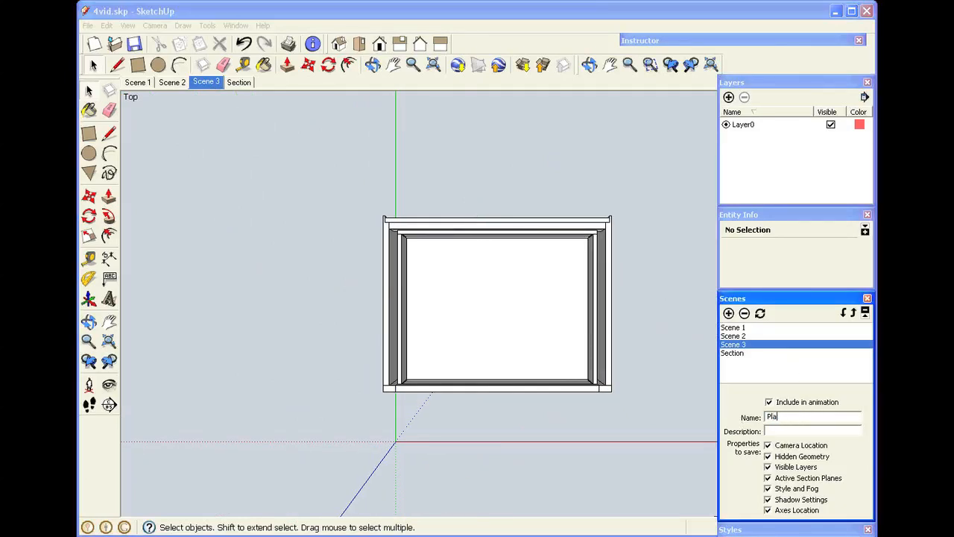
pyautogui.write('ns')
pyautogui.press('BackSpace')
pyautogui.press('Return')
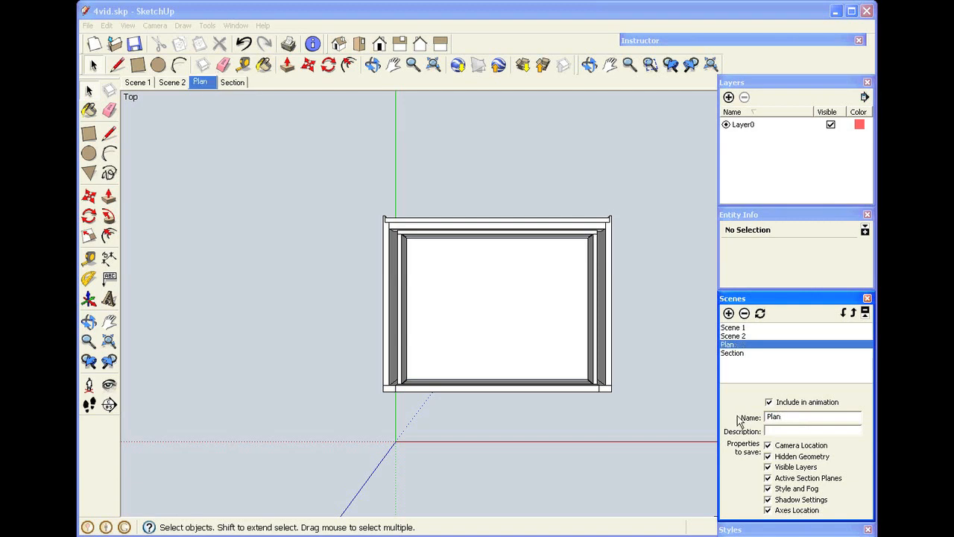
# Step: Rename the second scene, which shows the cabinet's right side, as "side"
pyautogui.click(173, 82)
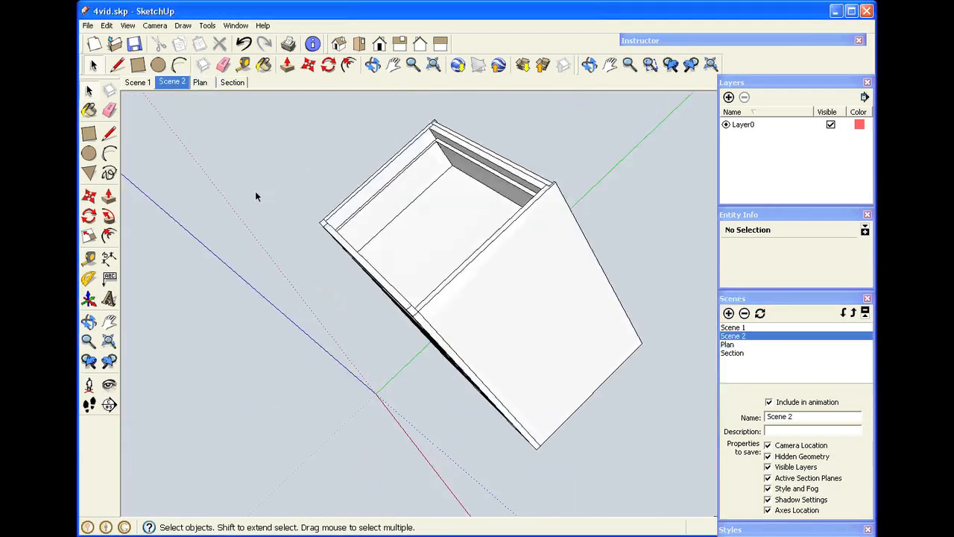
pyautogui.moveTo(805, 417); pyautogui.dragTo(746, 417)
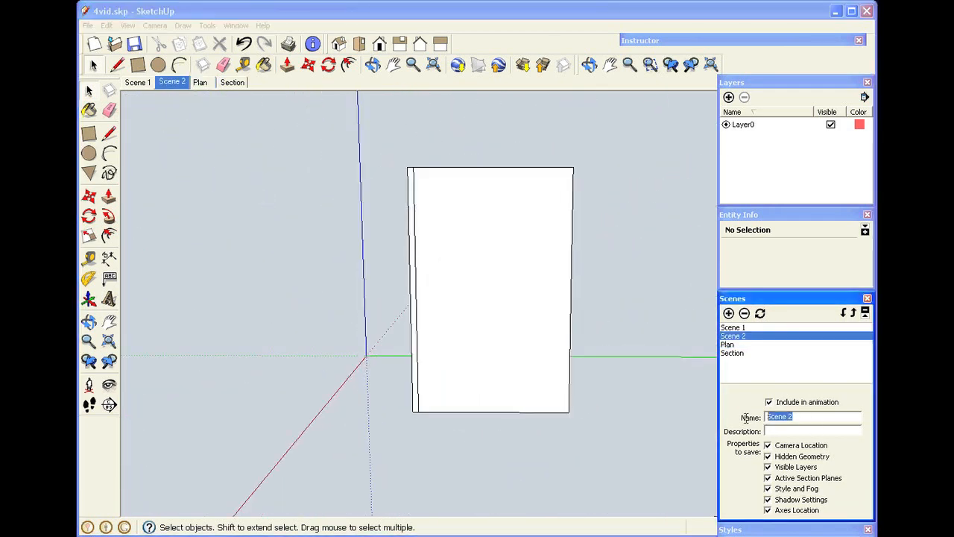
pyautogui.write('side')
pyautogui.press('Return')
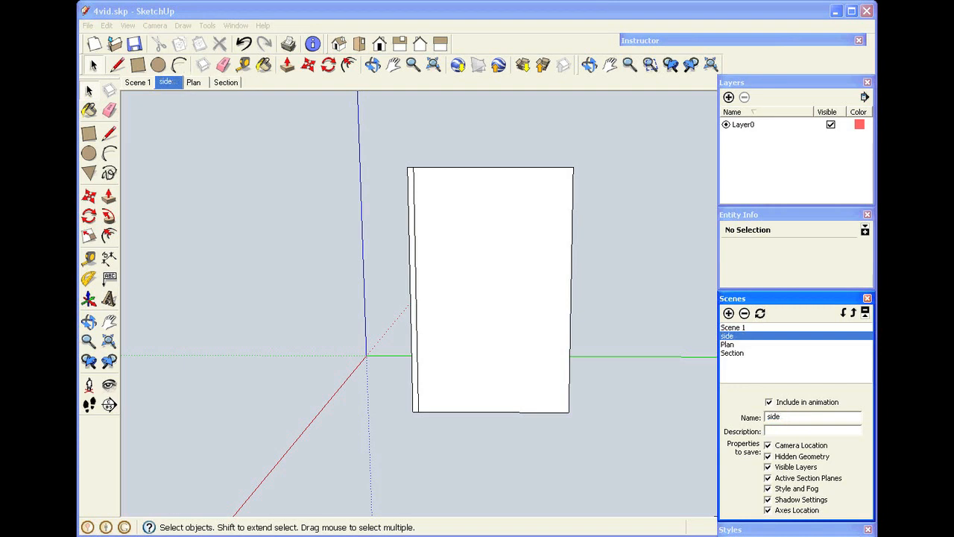
# Step: Rename the first scene, which shows the cabinet's front, as "front elevation"
pyautogui.click(140, 83)
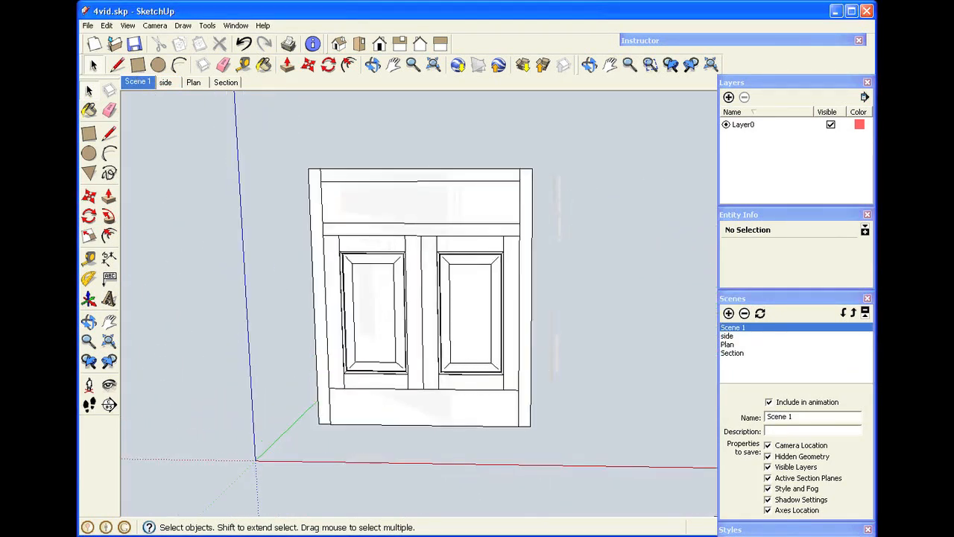
pyautogui.moveTo(807, 417); pyautogui.dragTo(695, 419)
pyautogui.write('front elevation')
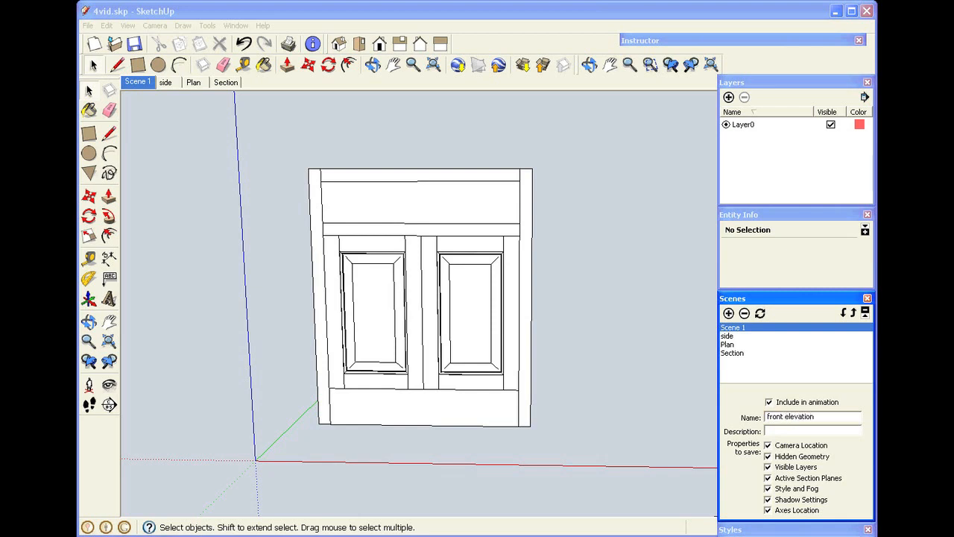
pyautogui.press('Return')
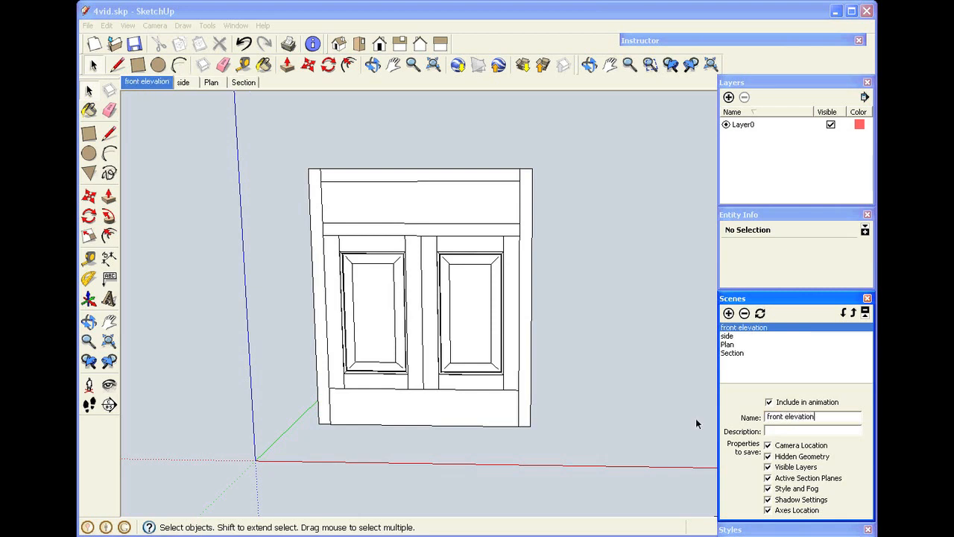
pyautogui.click(663, 346)
# Step: Review the renamed scenes by switching through side and Plan and returning to front elevation
pyautogui.click(182, 83)
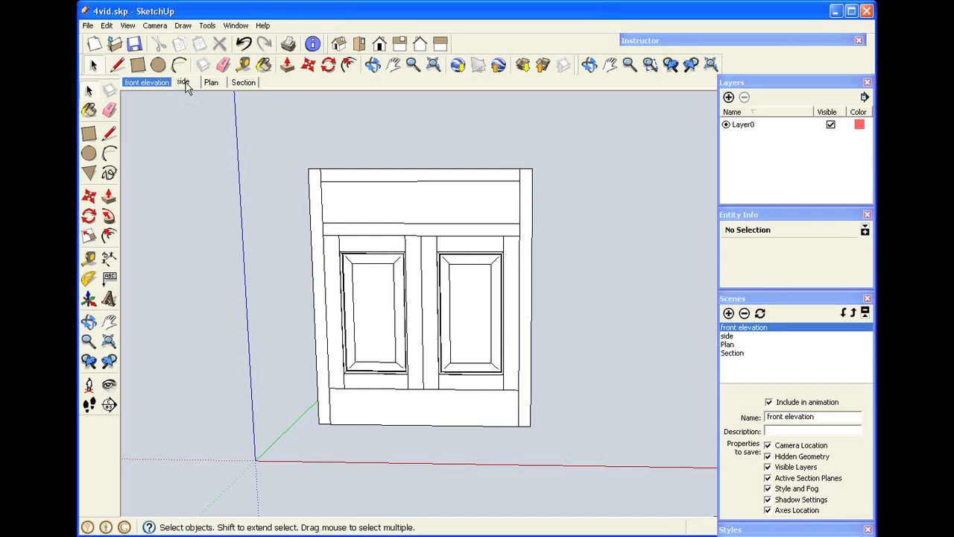
pyautogui.click(211, 82)
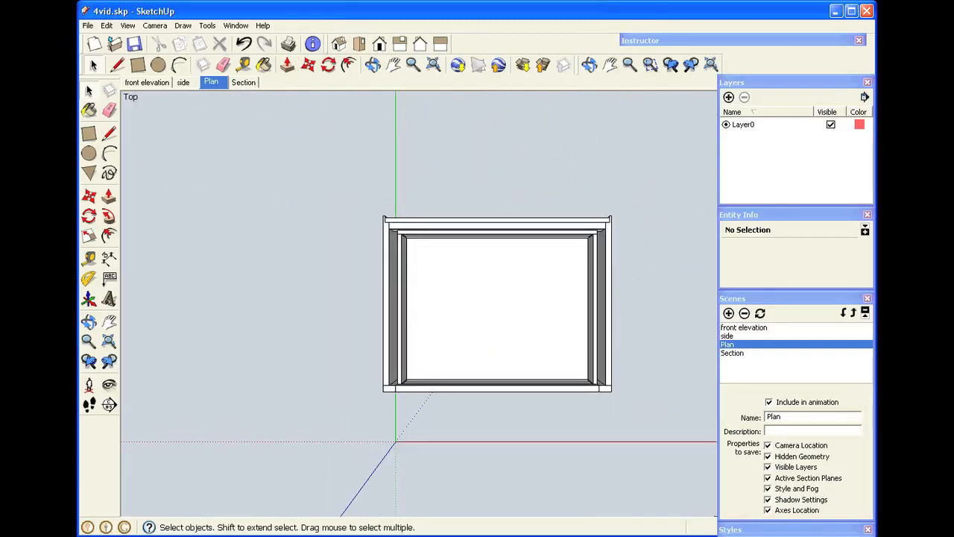
pyautogui.click(148, 83)
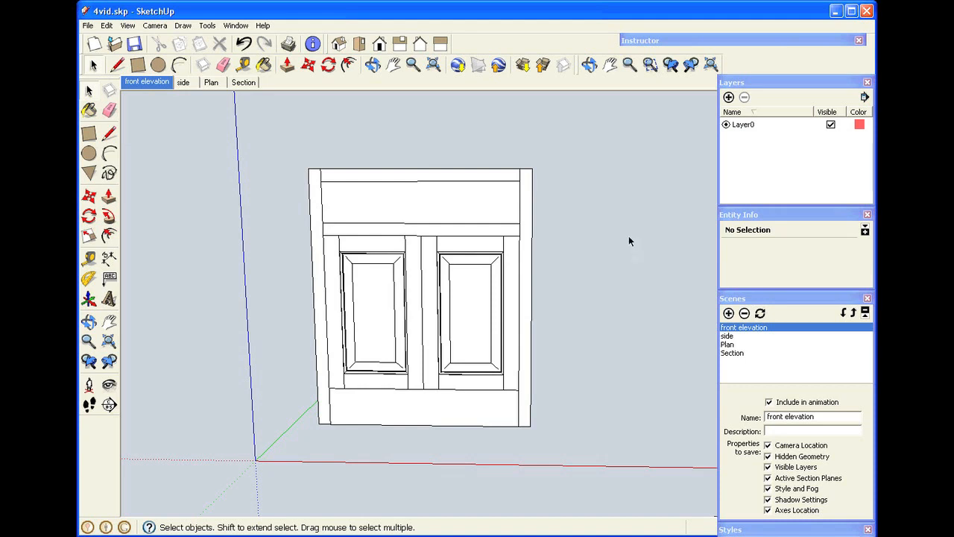
# Step: Check the layer assignments of the cabinet's drawer front, doors and case by selecting each one, and clear the selection
pyautogui.click(507, 187)
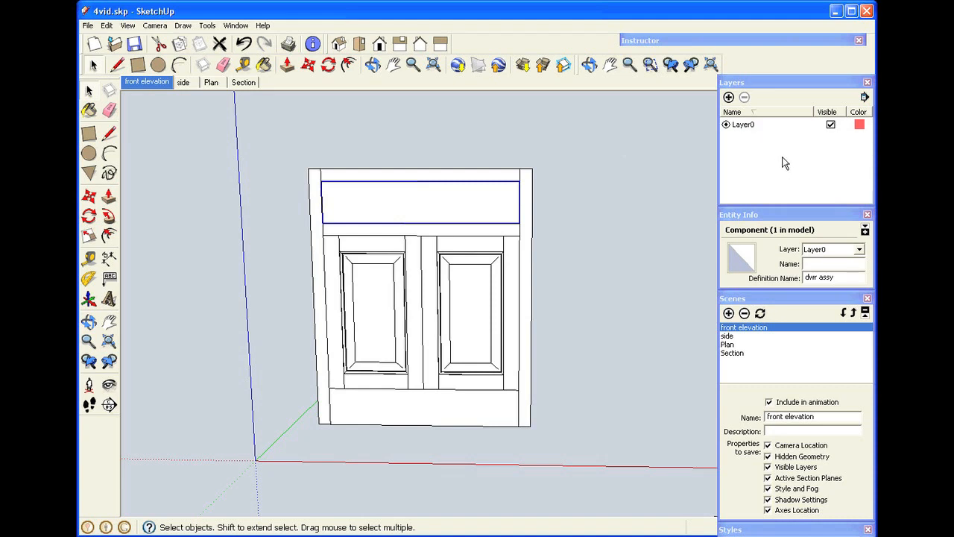
pyautogui.click(510, 294)
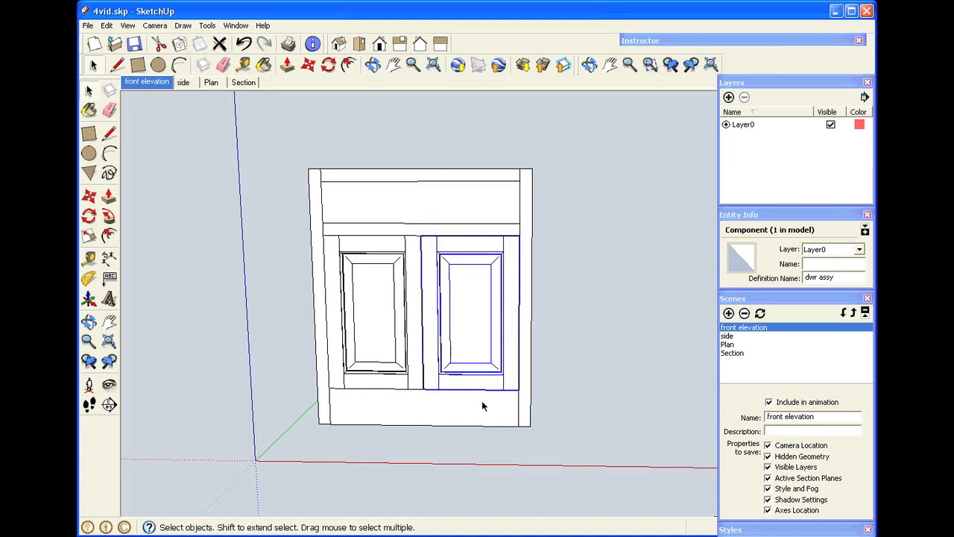
pyautogui.click(477, 408)
pyautogui.doubleClick(414, 356)
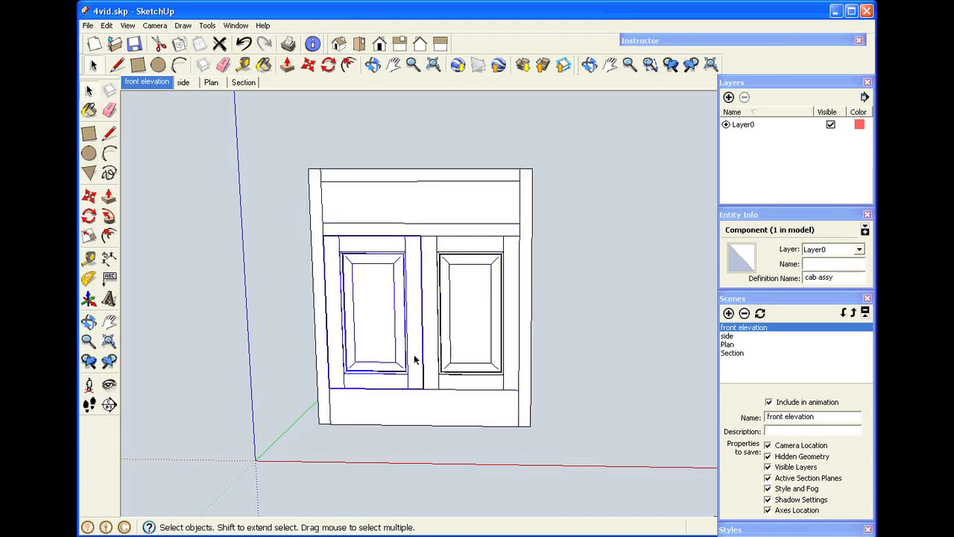
pyautogui.click(622, 268)
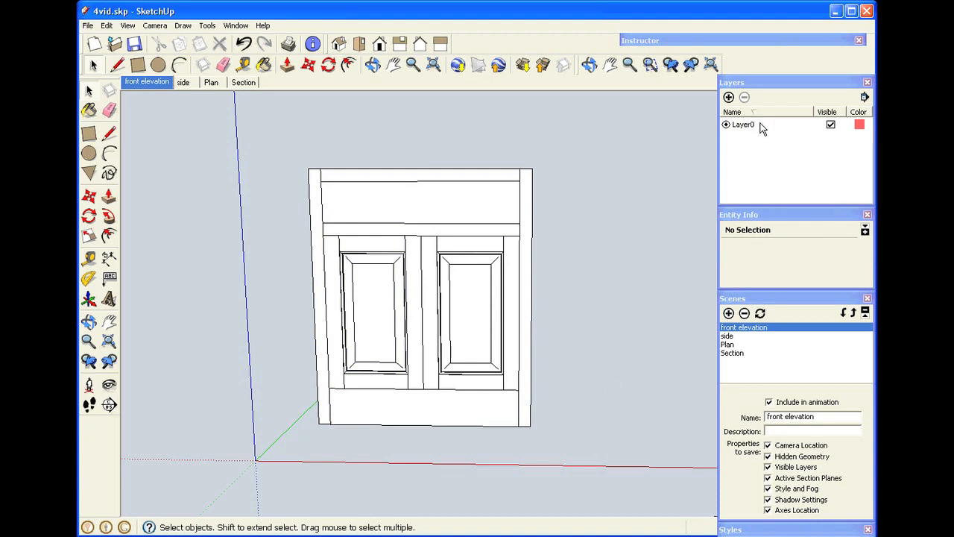
# Step: Add a new layer named "front dim" and make it the current layer
pyautogui.click(729, 97)
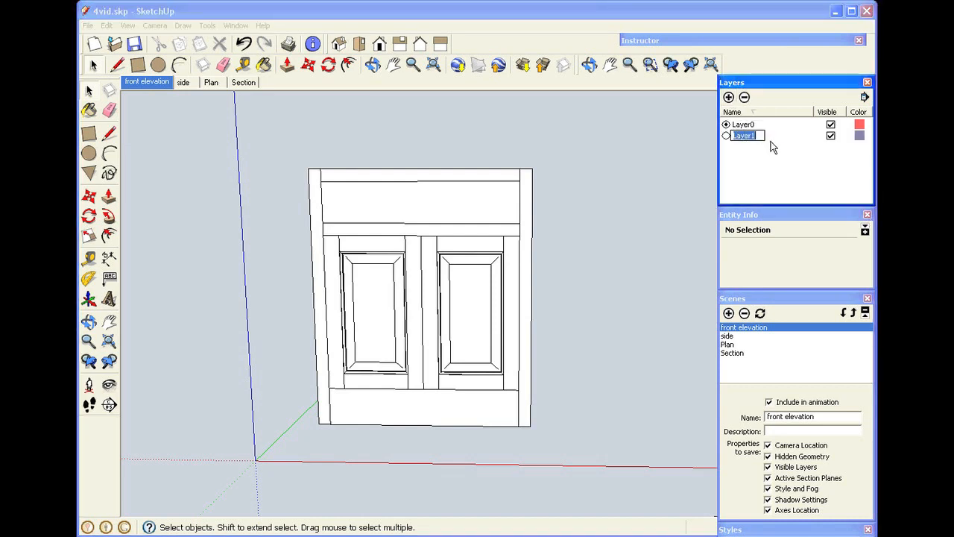
pyautogui.write('front dim')
pyautogui.press('Return')
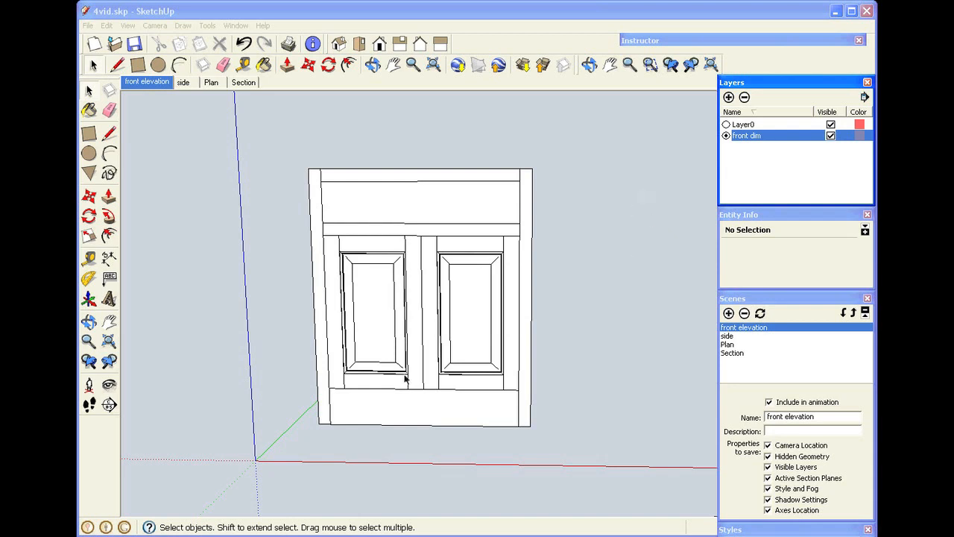
# Step: Dimension the cabinet's overall width above its front and its overall height beside the front's right edge
pyautogui.click(109, 258)
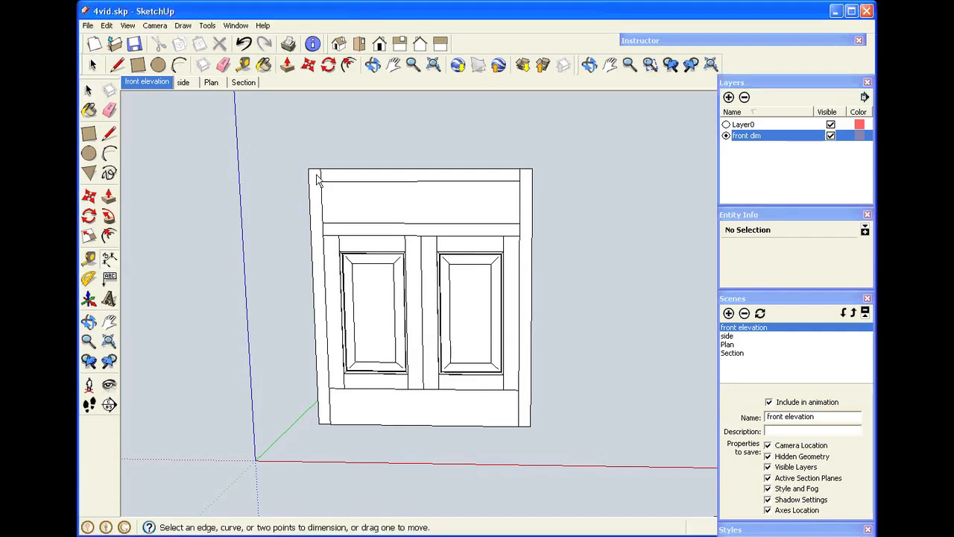
pyautogui.click(309, 169)
pyautogui.click(532, 170)
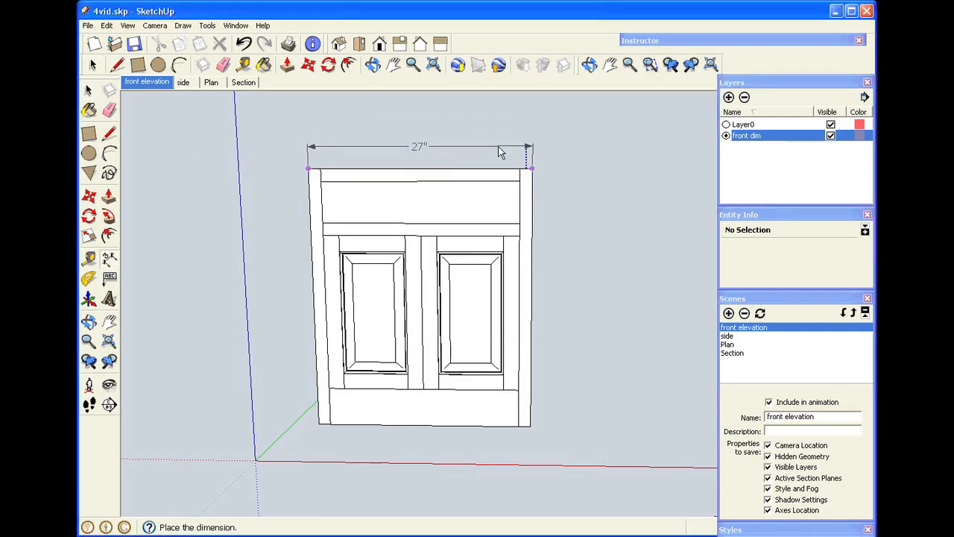
pyautogui.click(525, 143)
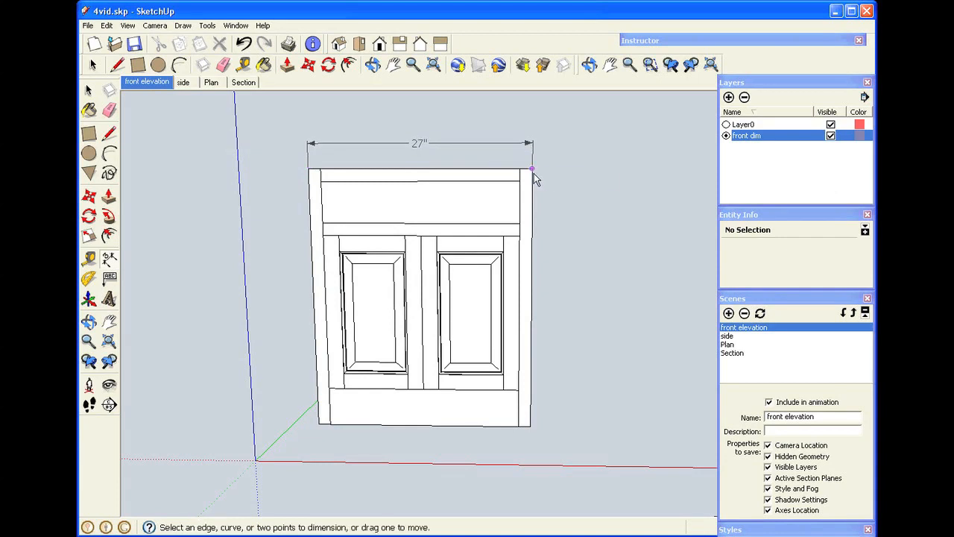
pyautogui.click(534, 173)
pyautogui.click(530, 426)
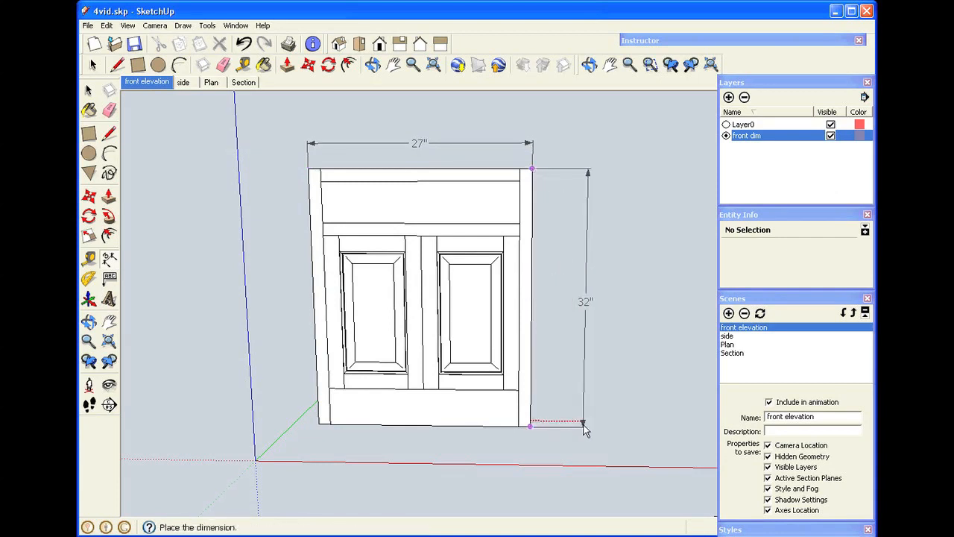
pyautogui.click(575, 427)
pyautogui.press('space')
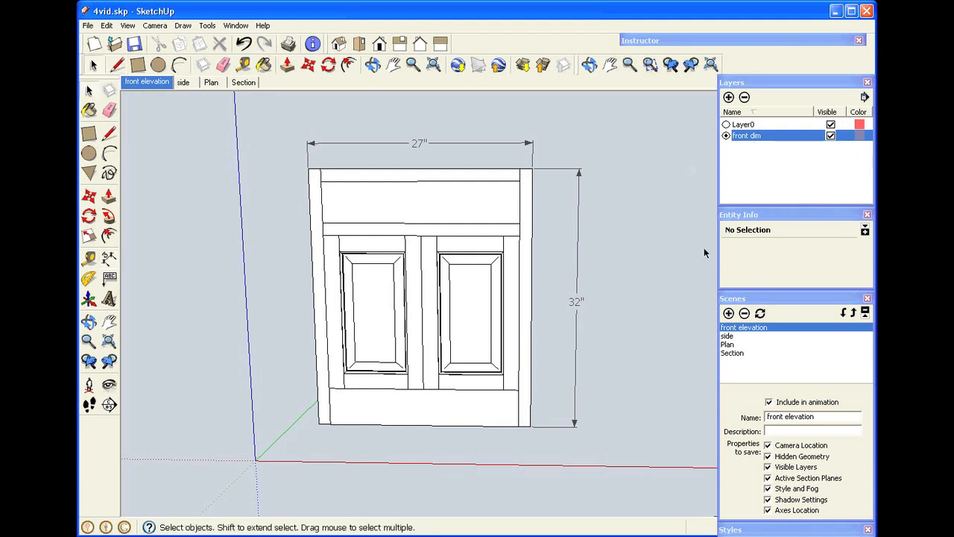
# Step: Reassign the front height dimension to Layer0, return it to the front dim layer, and clear the selection
pyautogui.click(578, 233)
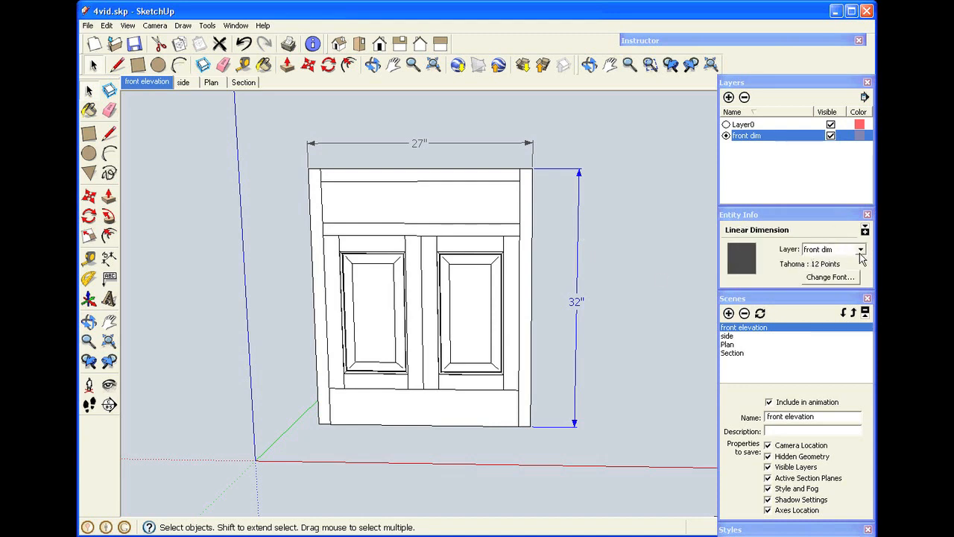
pyautogui.click(861, 251)
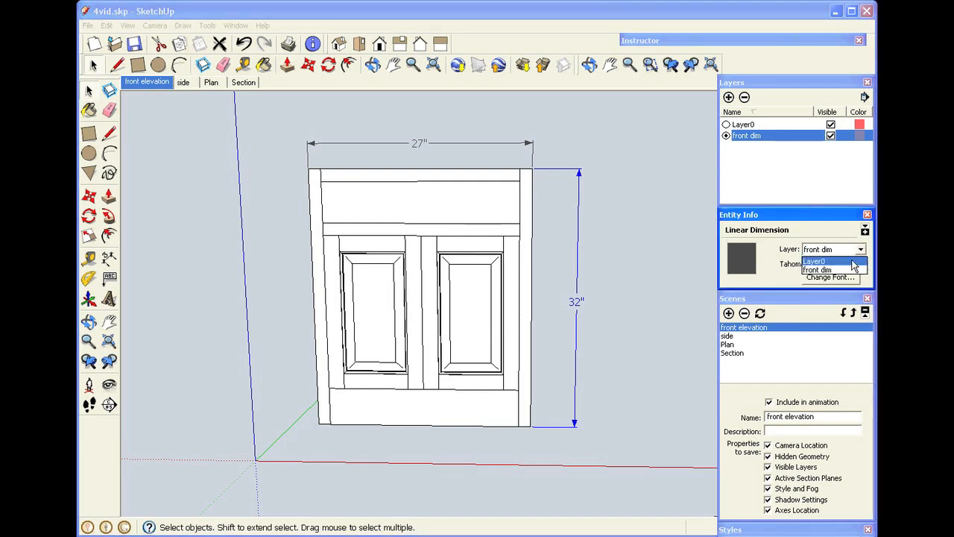
pyautogui.click(852, 261)
pyautogui.click(861, 252)
pyautogui.click(855, 270)
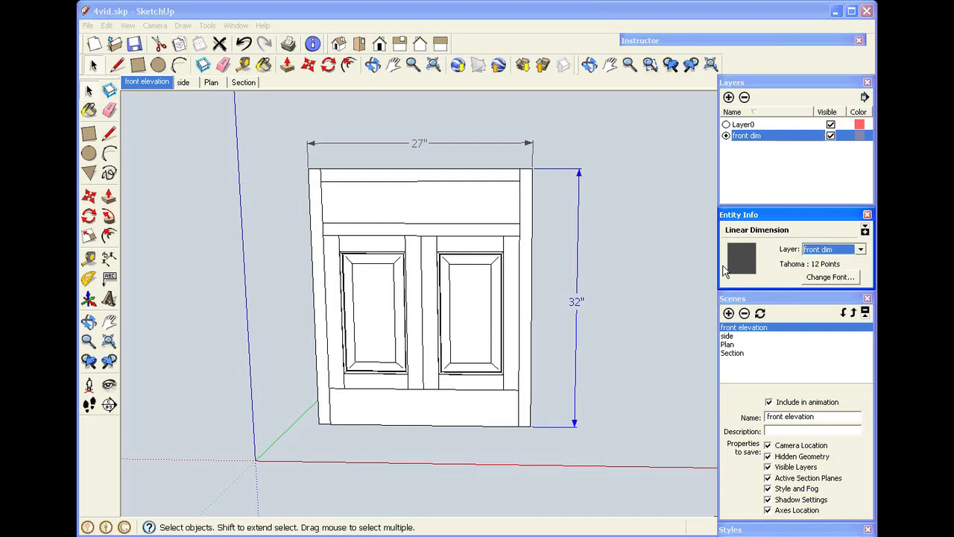
pyautogui.click(618, 293)
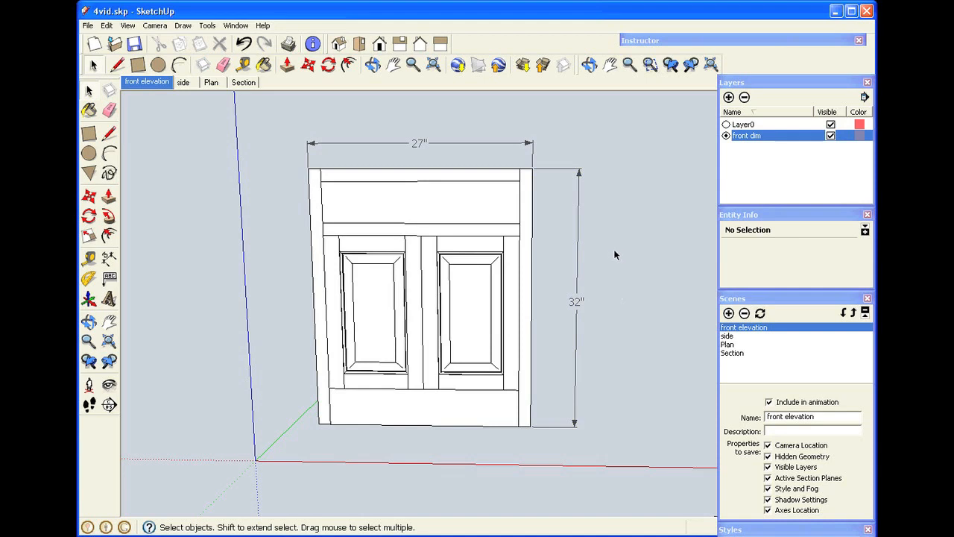
# Step: Update the front elevation scene with all scene properties enabled
pyautogui.click(760, 314)
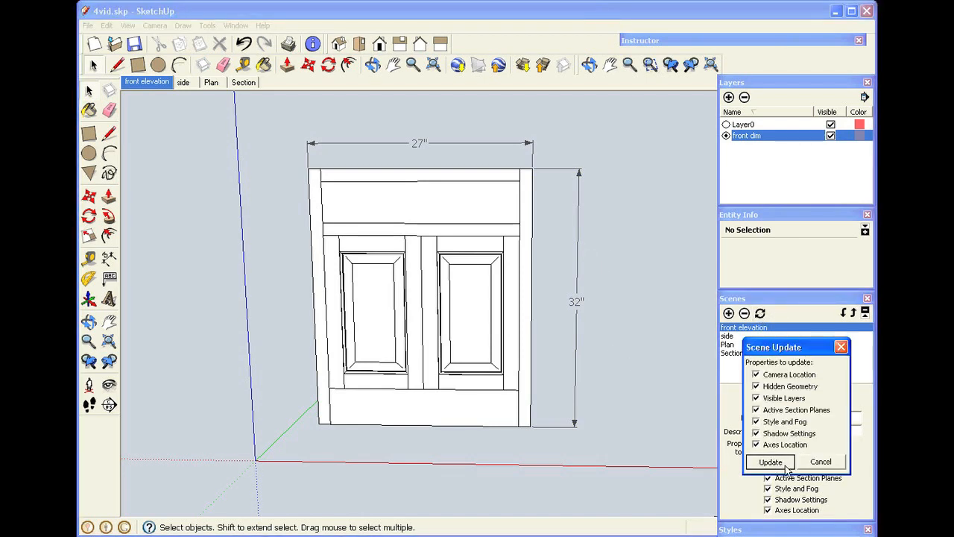
pyautogui.click(771, 463)
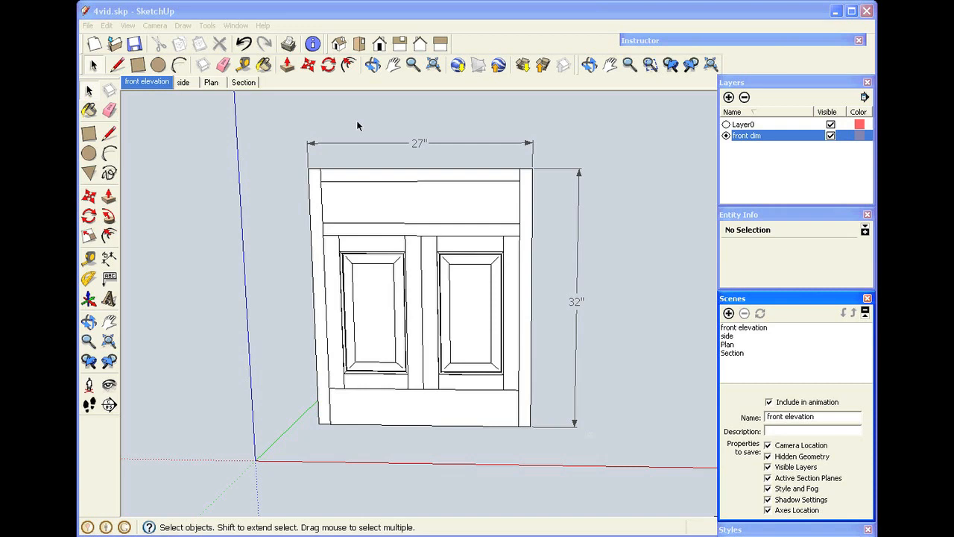
# Step: In the side scene, add a layer named "side dim" as the current layer and hide the front dim layer
pyautogui.click(183, 83)
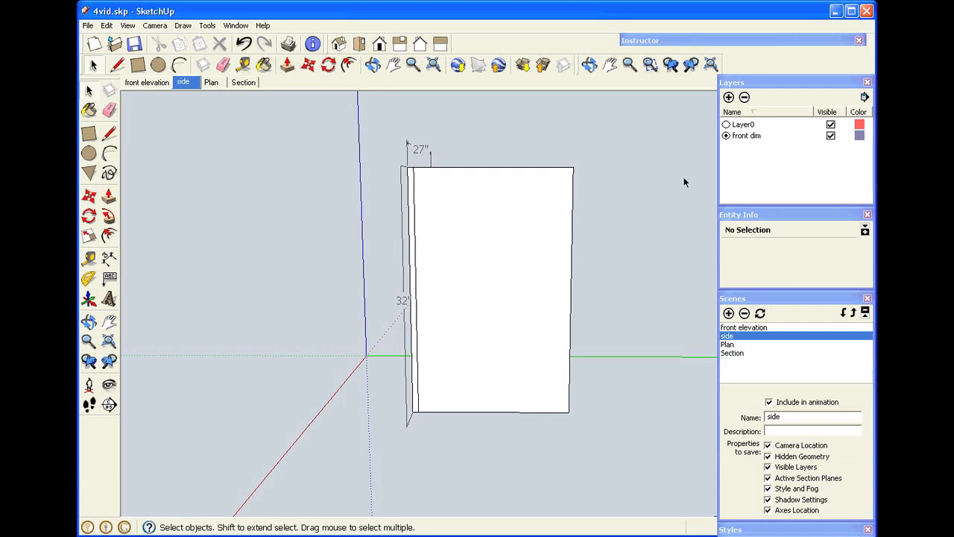
pyautogui.click(729, 97)
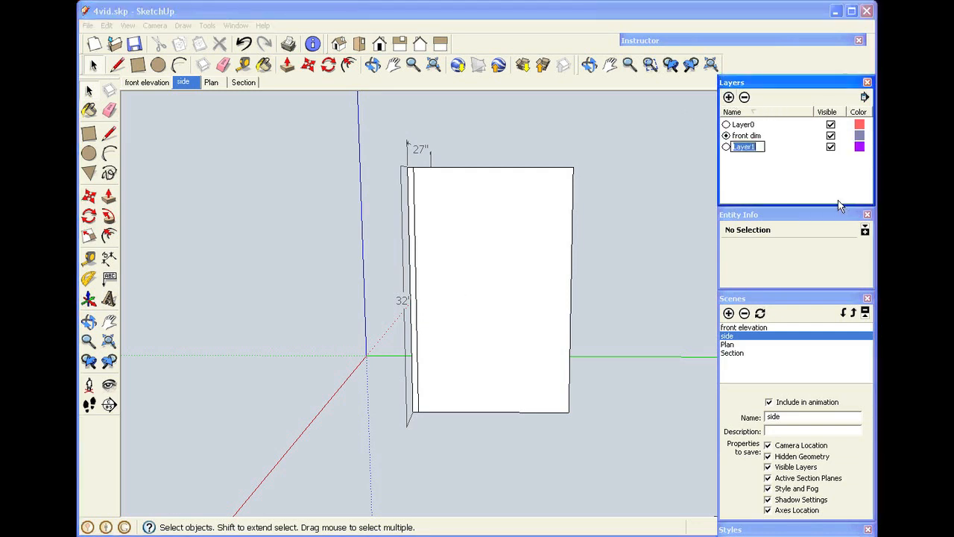
pyautogui.write('side dim')
pyautogui.click(727, 147)
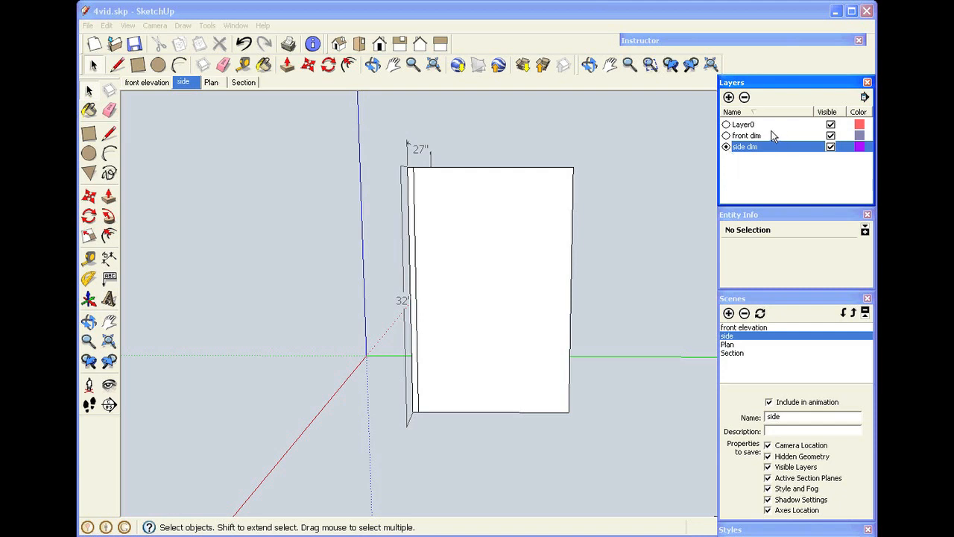
pyautogui.click(830, 135)
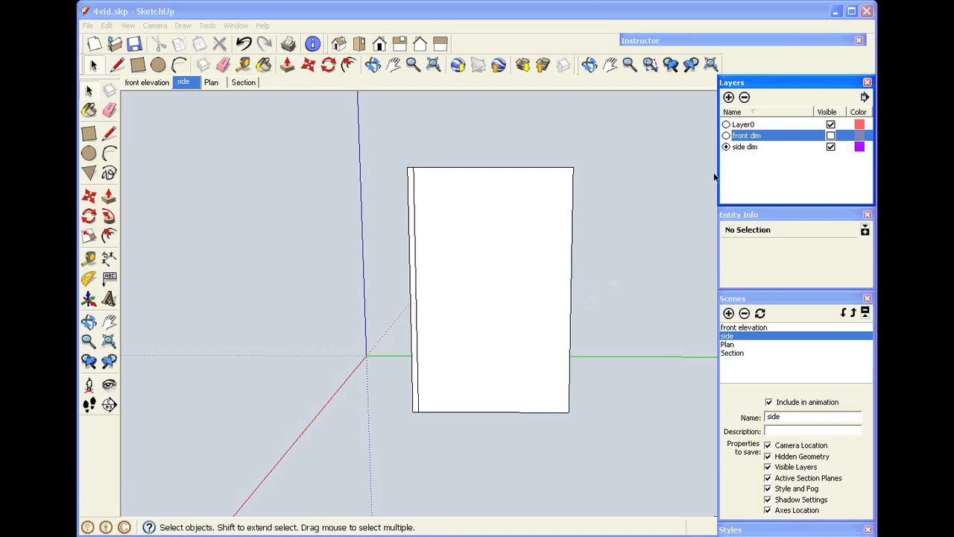
# Step: Dimension the cabinet's overall depth above its side and its overall height beside the side's front edge
pyautogui.click(110, 261)
pyautogui.click(409, 169)
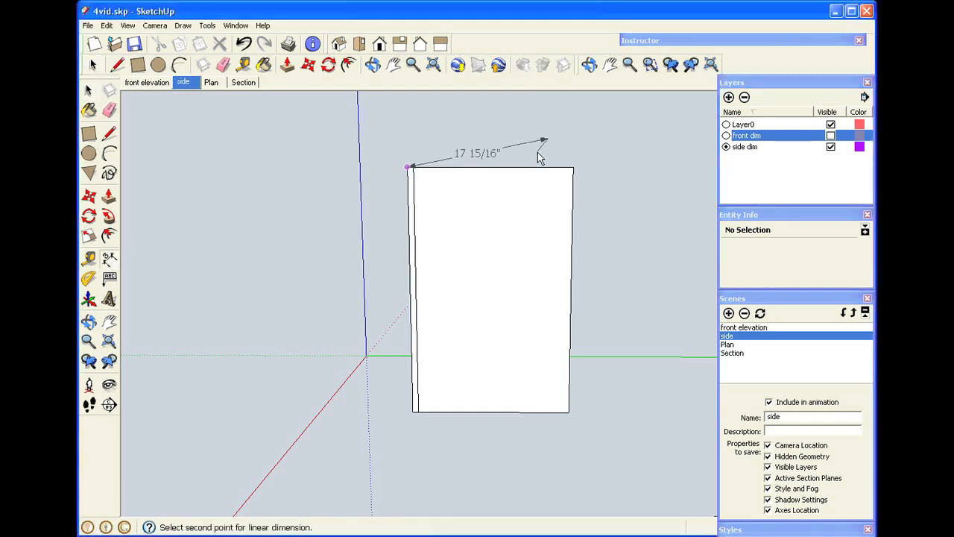
pyautogui.click(572, 168)
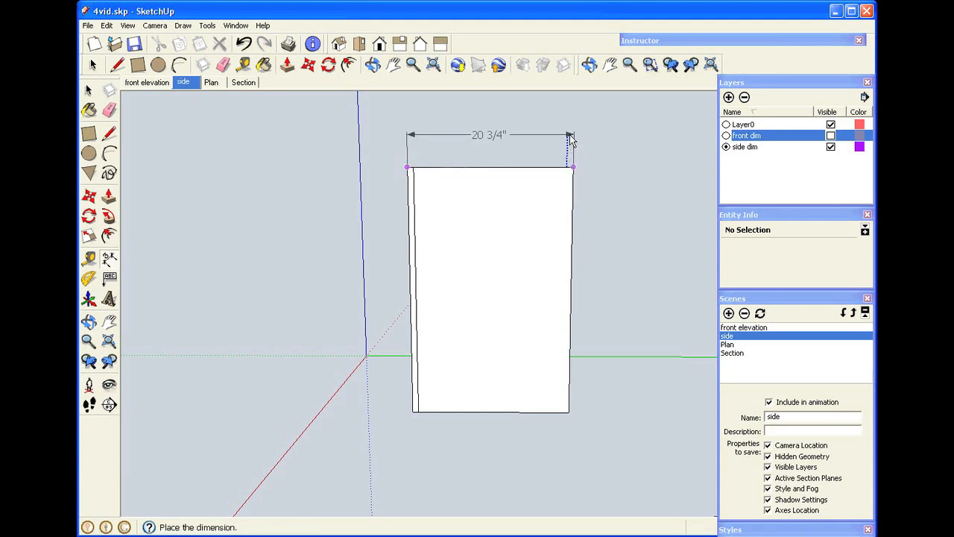
pyautogui.click(572, 137)
pyautogui.click(408, 170)
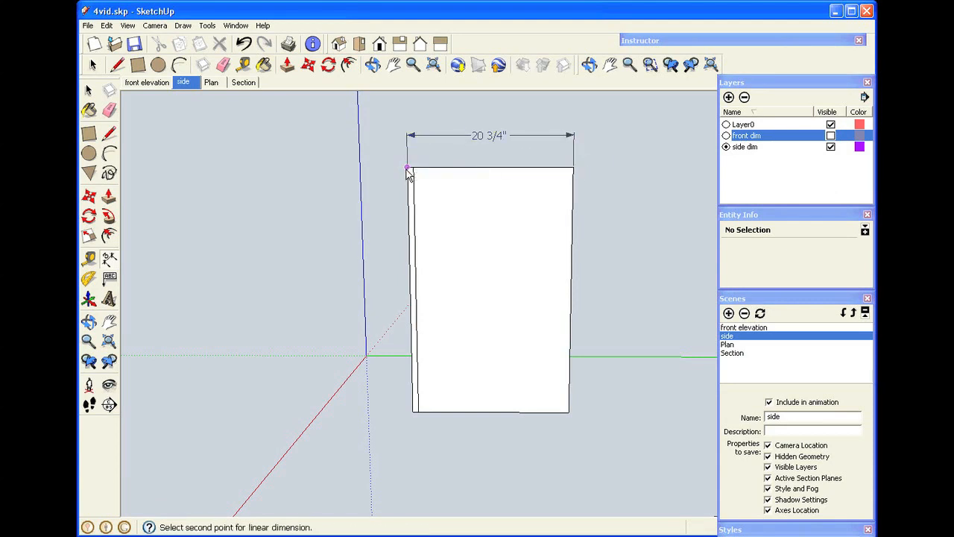
pyautogui.click(413, 410)
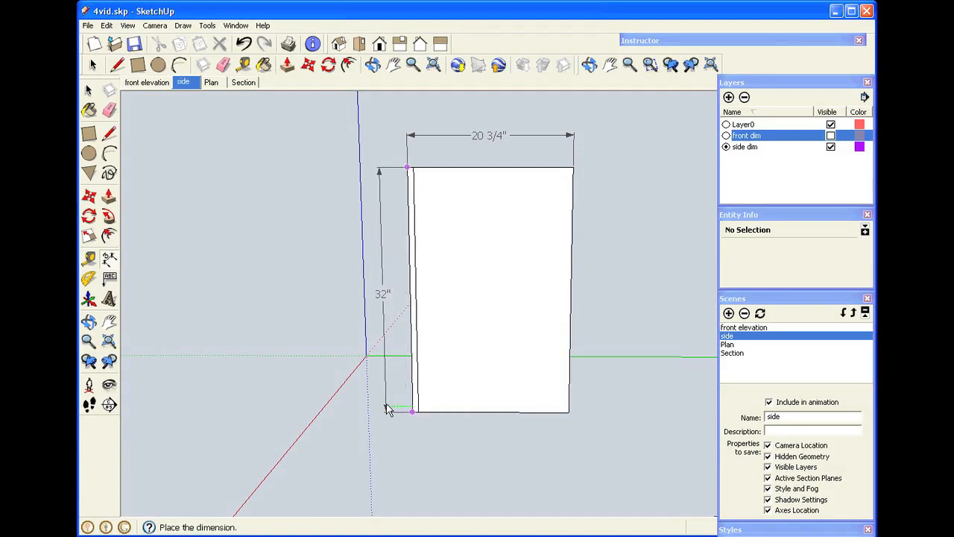
pyautogui.click(386, 409)
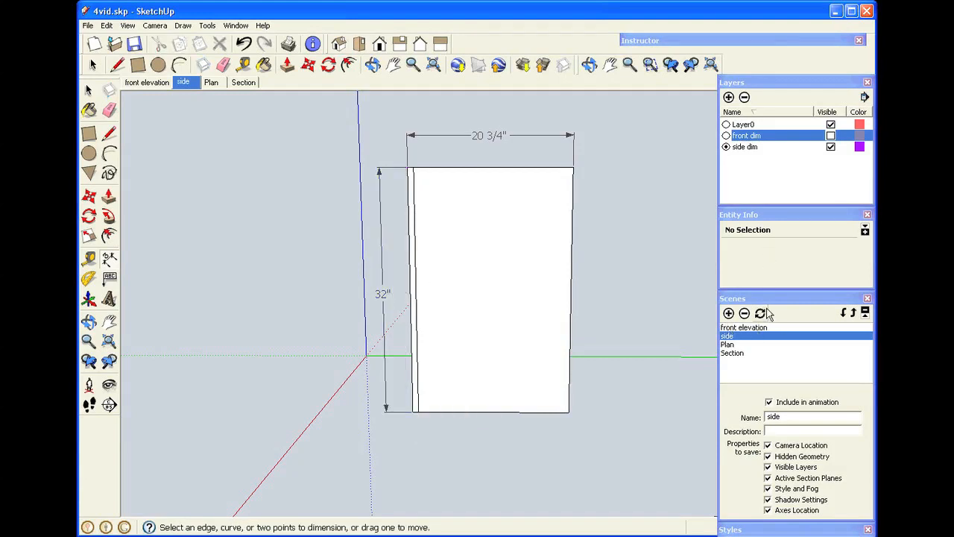
# Step: Update the side scene with all scene properties enabled and save the model
pyautogui.click(760, 314)
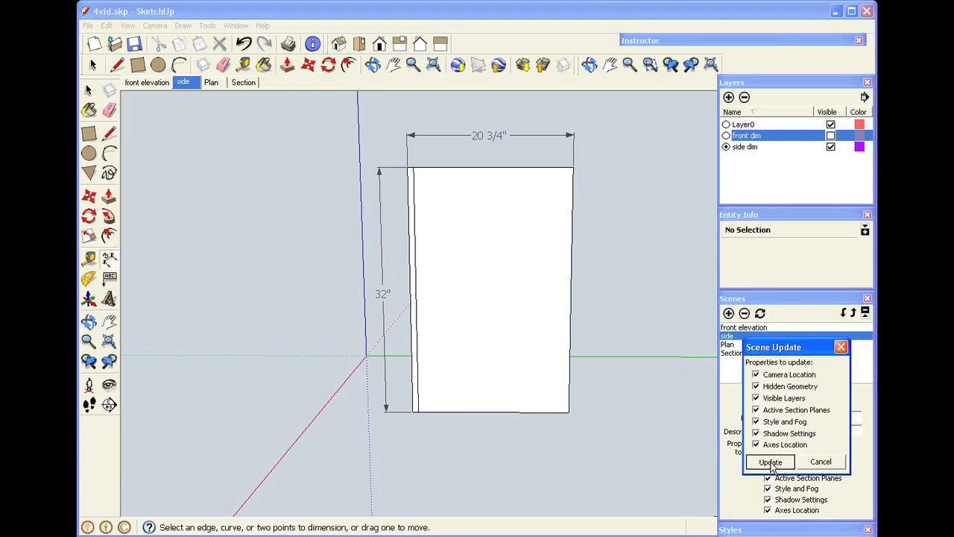
pyautogui.click(770, 461)
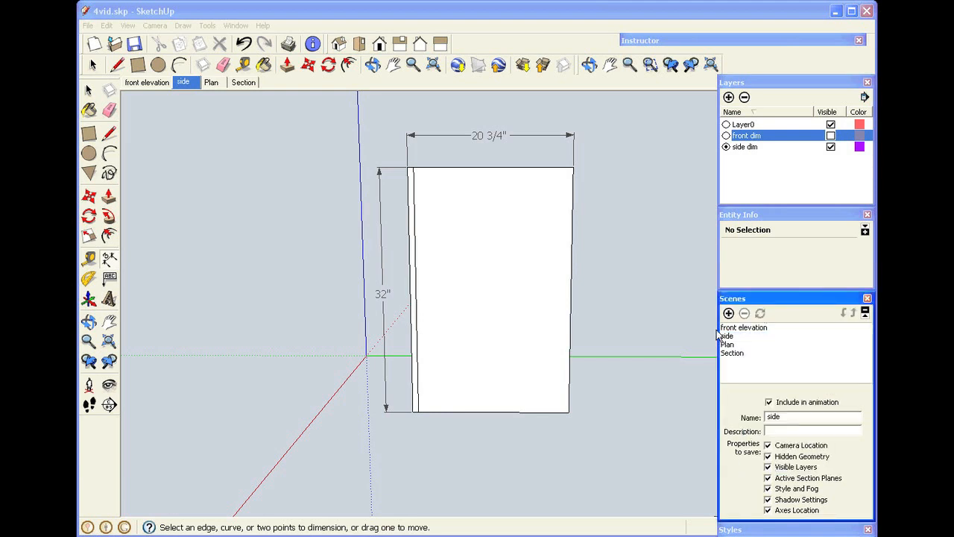
pyautogui.click(134, 46)
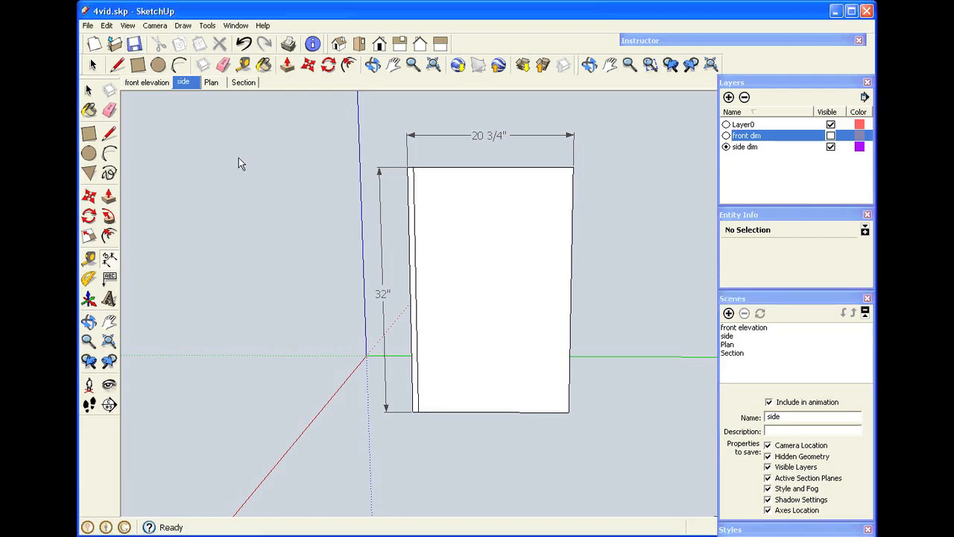
# Step: In the front elevation scene, make front dim the current layer and hide the side dim layer
pyautogui.click(146, 83)
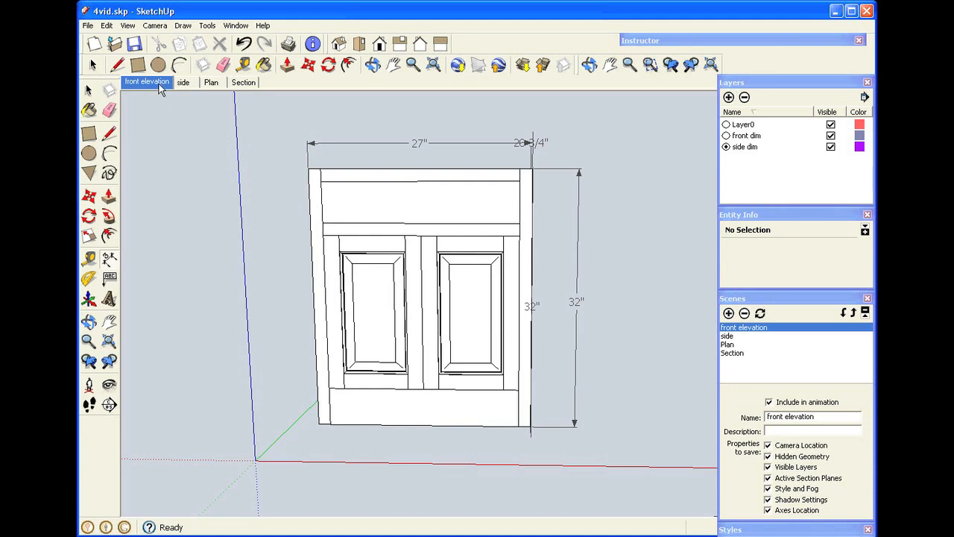
pyautogui.click(726, 135)
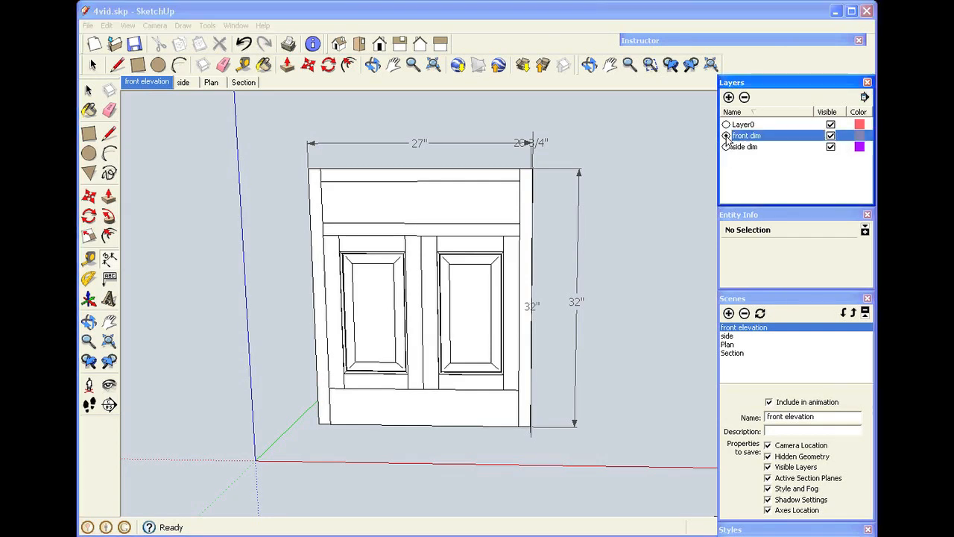
pyautogui.click(831, 147)
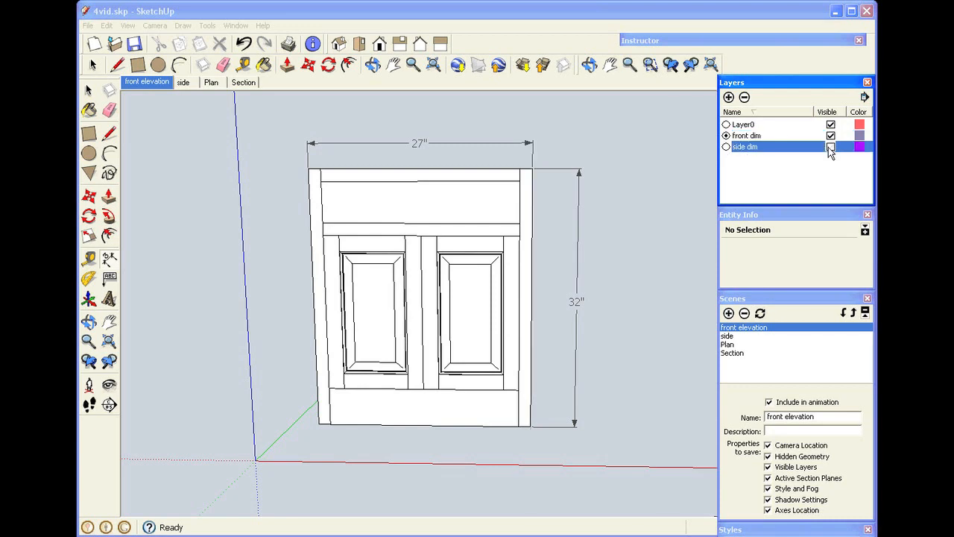
# Step: Update the front elevation scene with the side dim layer hidden, and switch to the side scene to check its dimensions
pyautogui.click(761, 314)
pyautogui.click(761, 314)
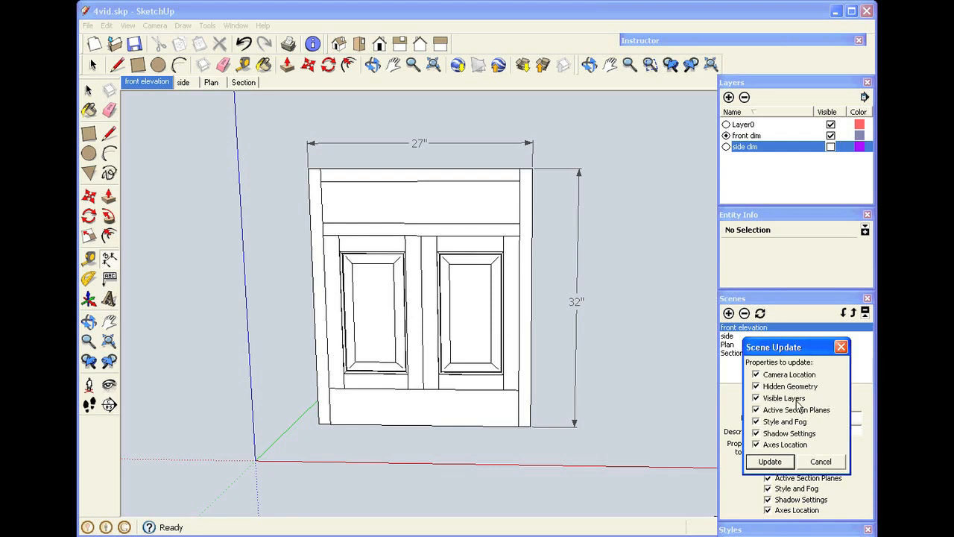
pyautogui.click(778, 457)
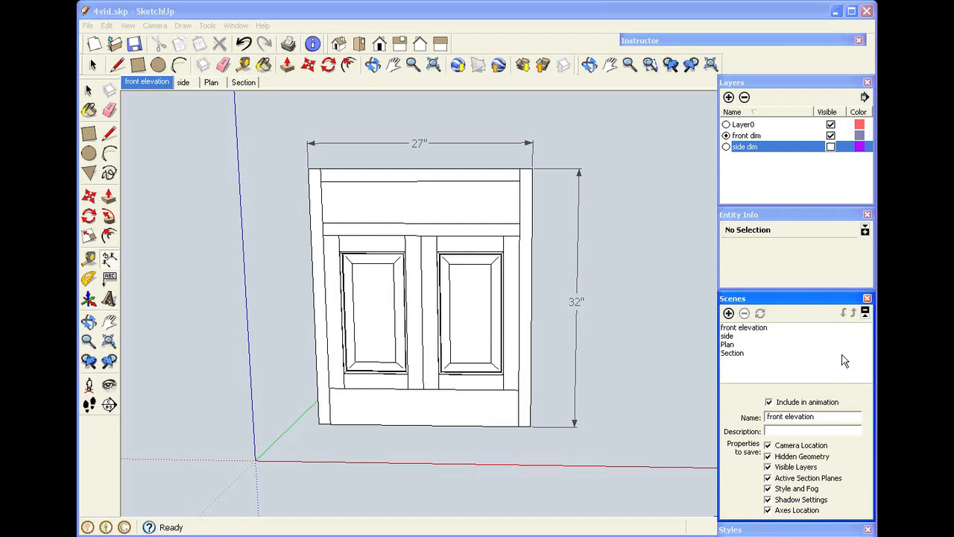
pyautogui.click(185, 82)
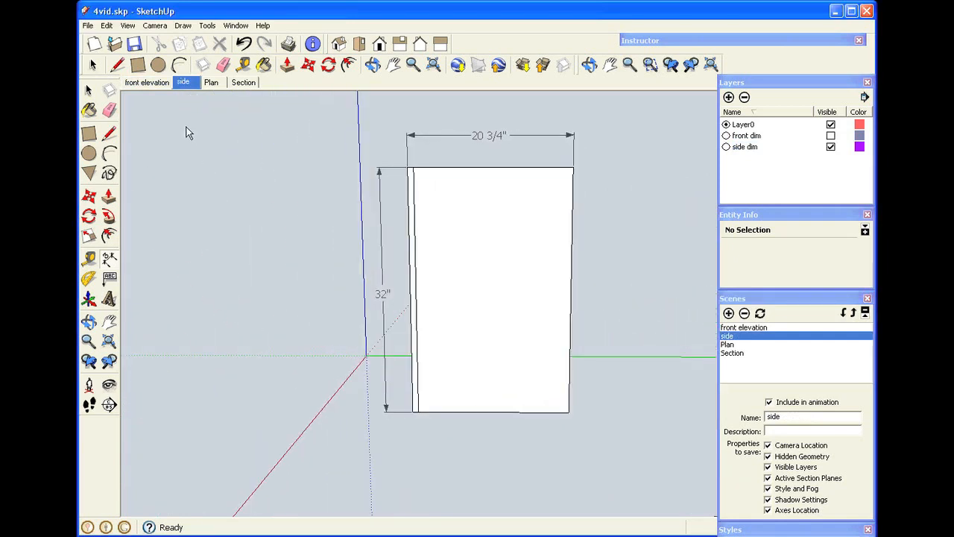
# Step: Switch to the Plan scene and hide the front dim and side dim layers
pyautogui.click(211, 82)
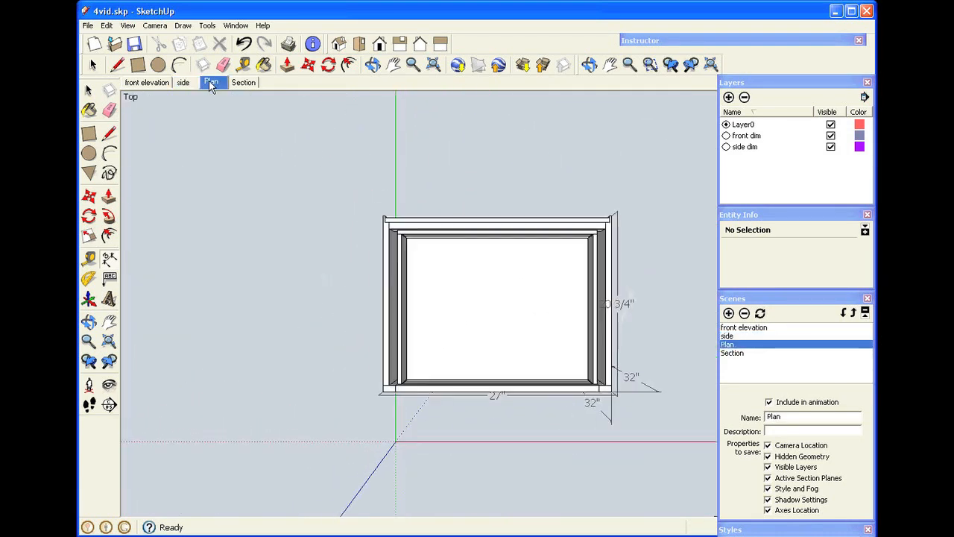
pyautogui.click(830, 136)
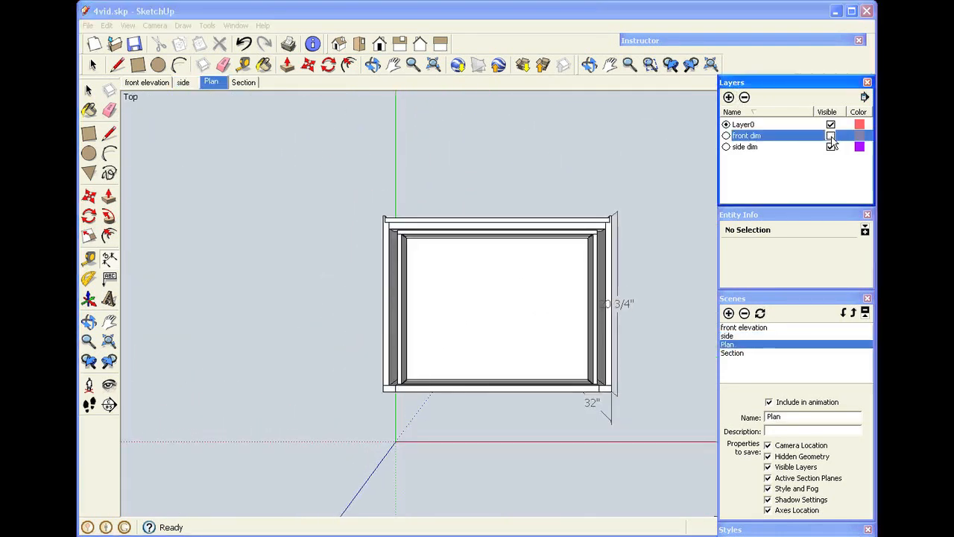
pyautogui.click(831, 147)
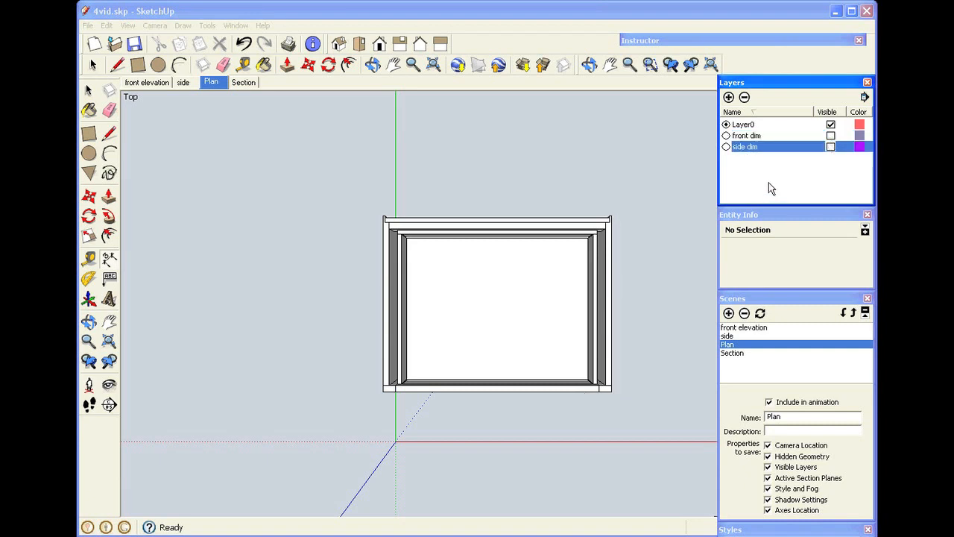
# Step: Add a new layer named plan dim and make it the current layer
pyautogui.click(729, 97)
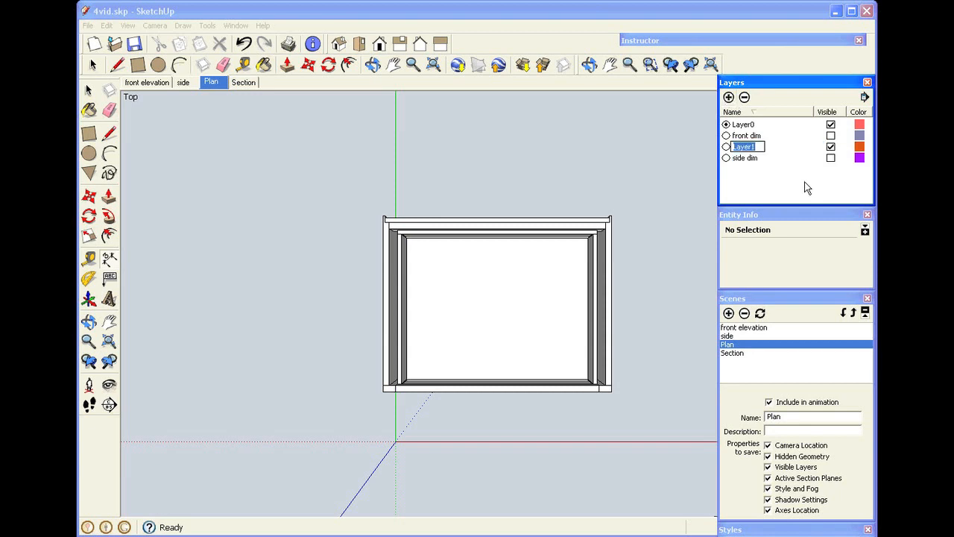
pyautogui.write('plan dim')
pyautogui.click(726, 147)
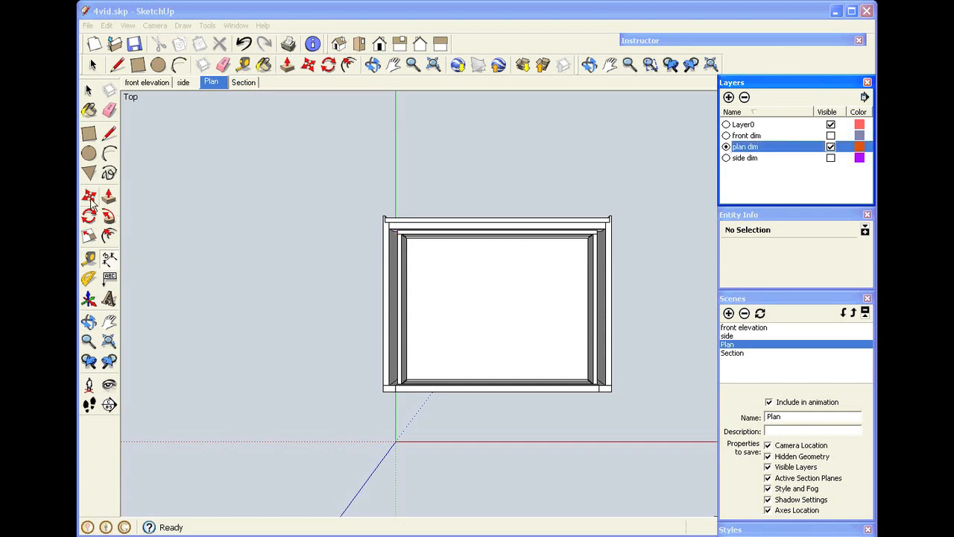
# Step: Dimension the cabinet's overall depth beside the plan view and its overall width along the front edge, and update the Plan scene
pyautogui.click(109, 259)
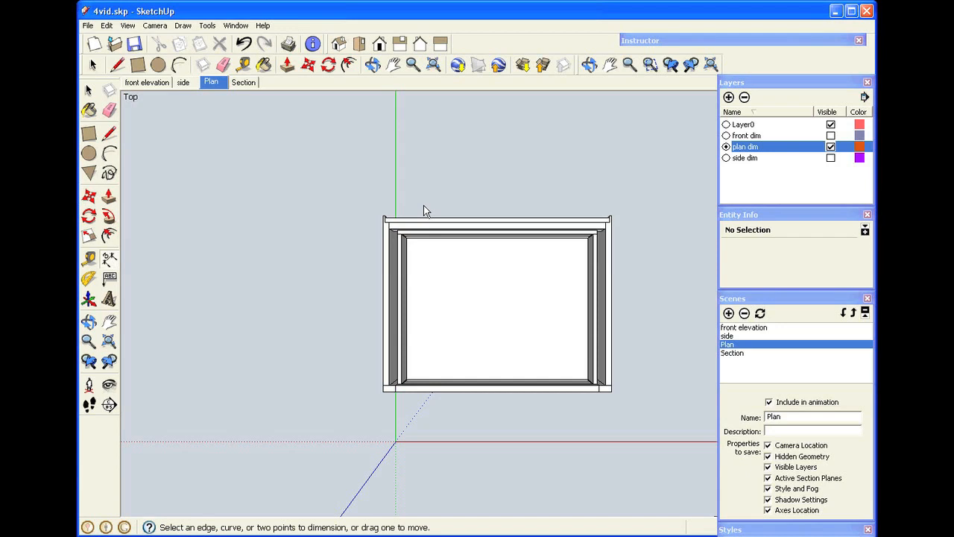
pyautogui.click(382, 390)
pyautogui.click(383, 219)
pyautogui.click(326, 343)
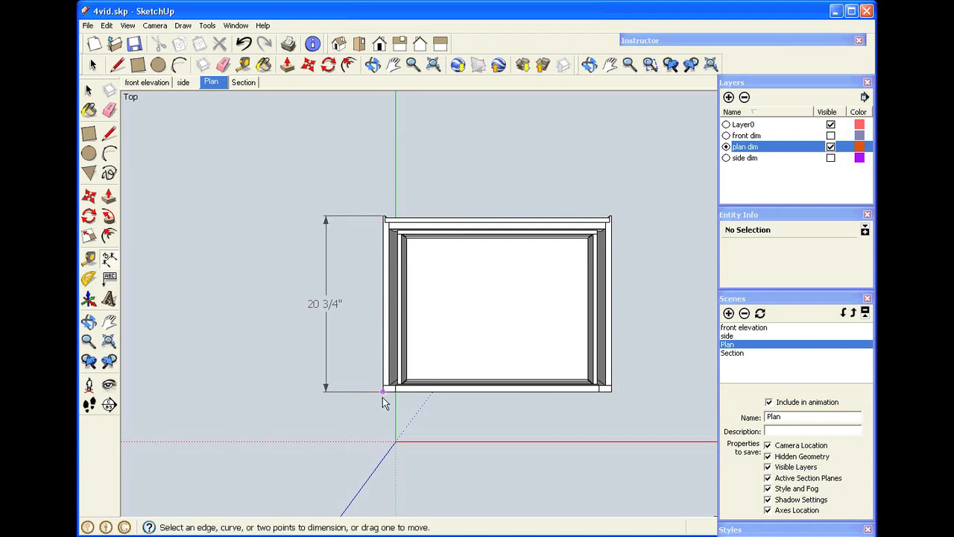
pyautogui.click(382, 391)
pyautogui.click(612, 390)
pyautogui.click(615, 421)
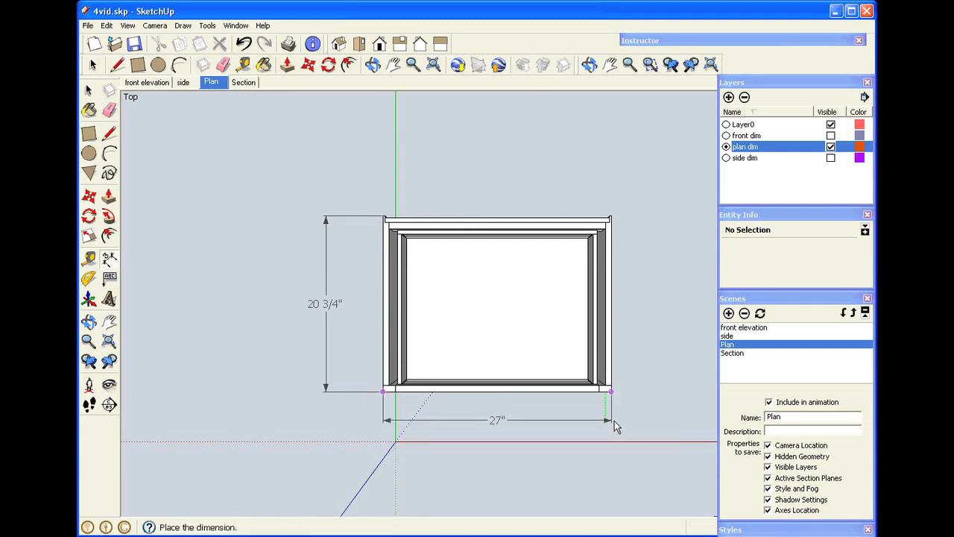
pyautogui.click(760, 313)
pyautogui.click(770, 462)
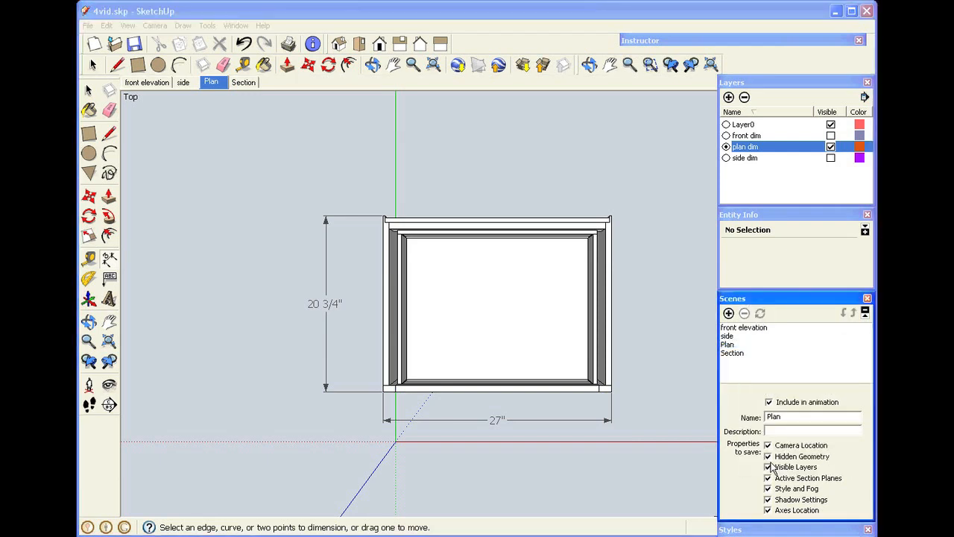
# Step: Switch to the Section scene and add a new layer named section dim
pyautogui.click(254, 83)
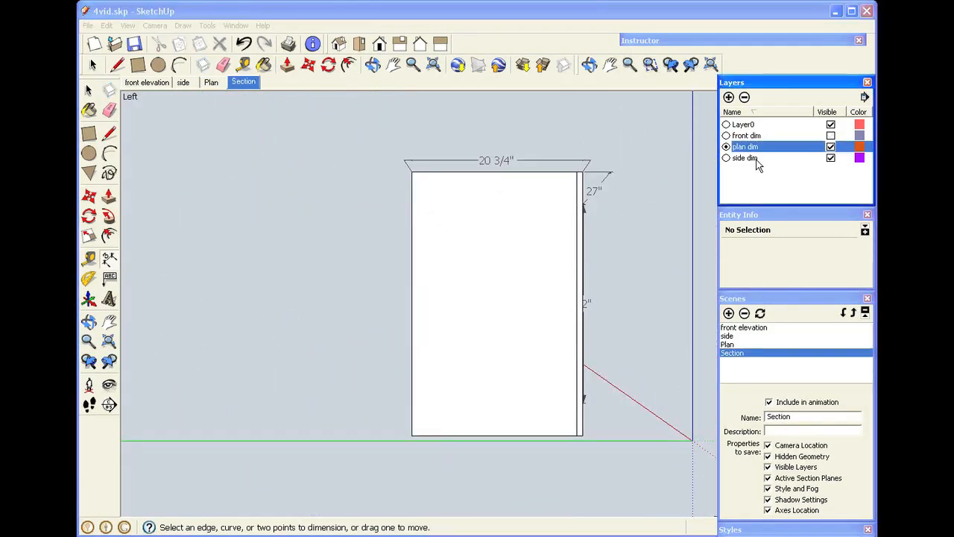
pyautogui.click(729, 97)
pyautogui.write('sectio')
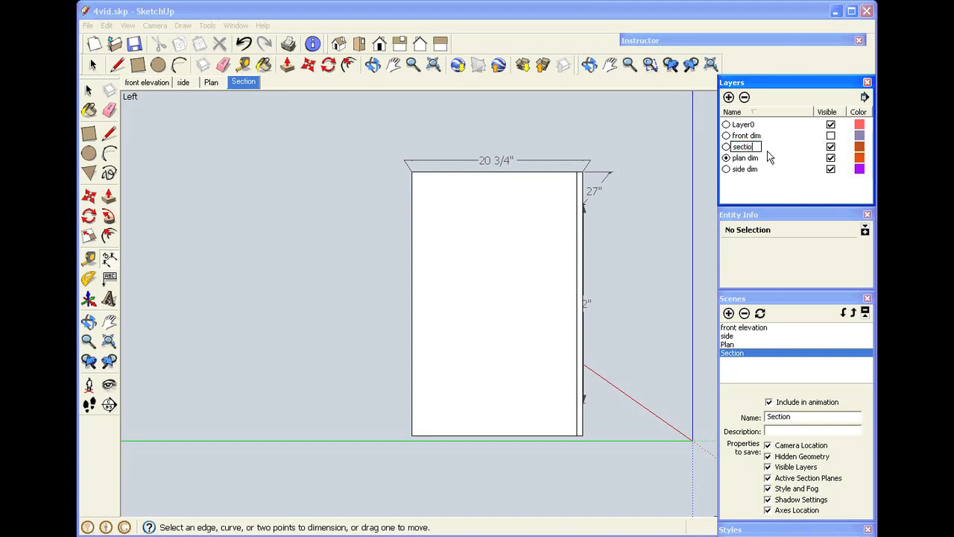
pyautogui.write('n dim')
pyautogui.click(727, 147)
pyautogui.click(831, 147)
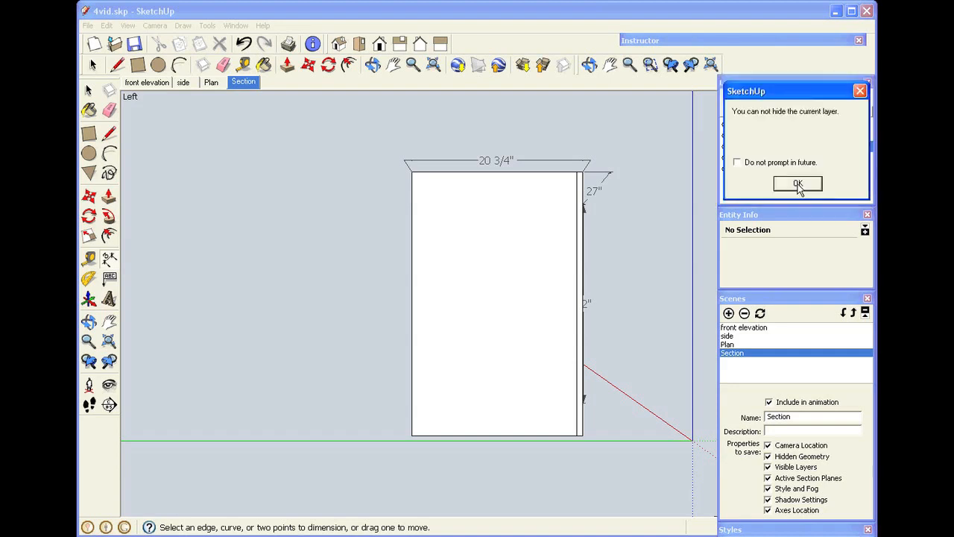
pyautogui.click(797, 183)
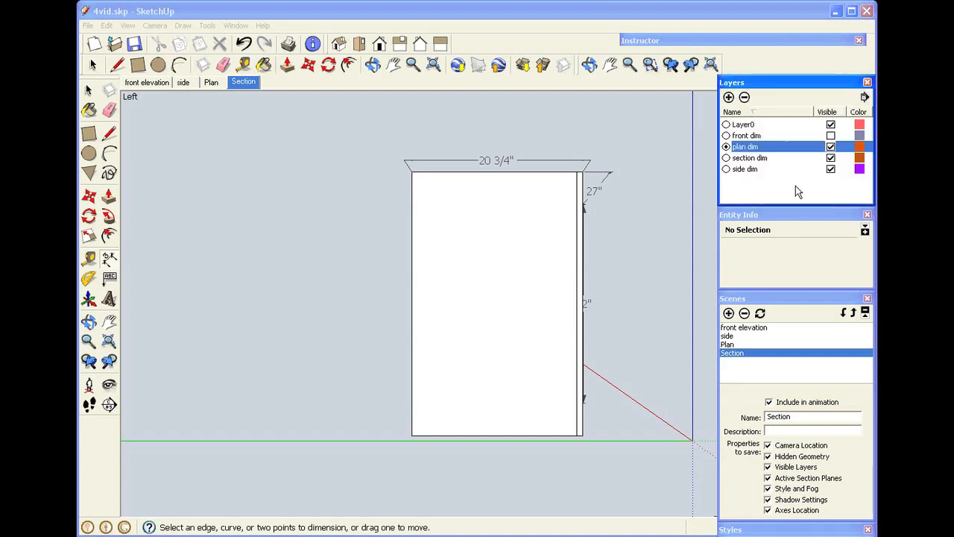
# Step: Update the Section scene with section dim as the current layer and the plan dim and side dim layers hidden
pyautogui.click(727, 158)
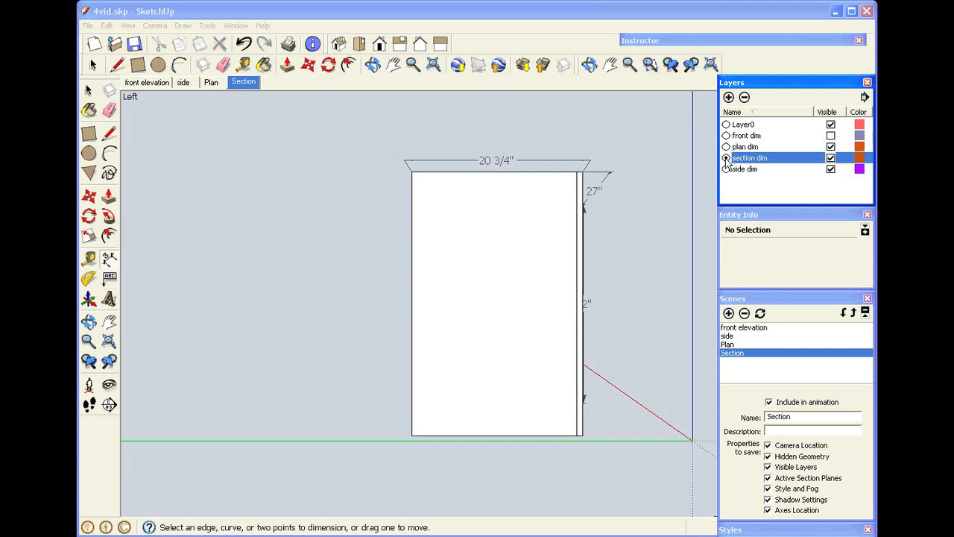
pyautogui.click(831, 158)
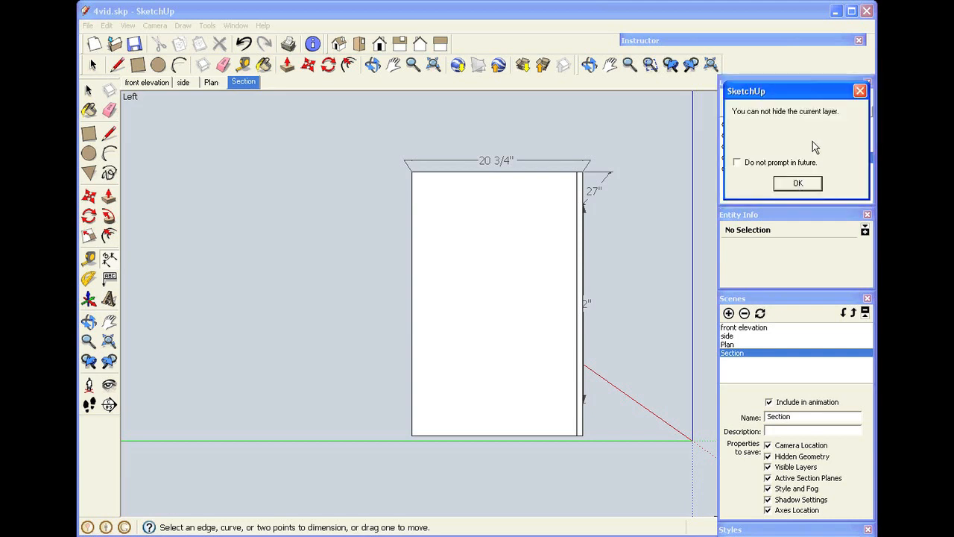
pyautogui.click(797, 183)
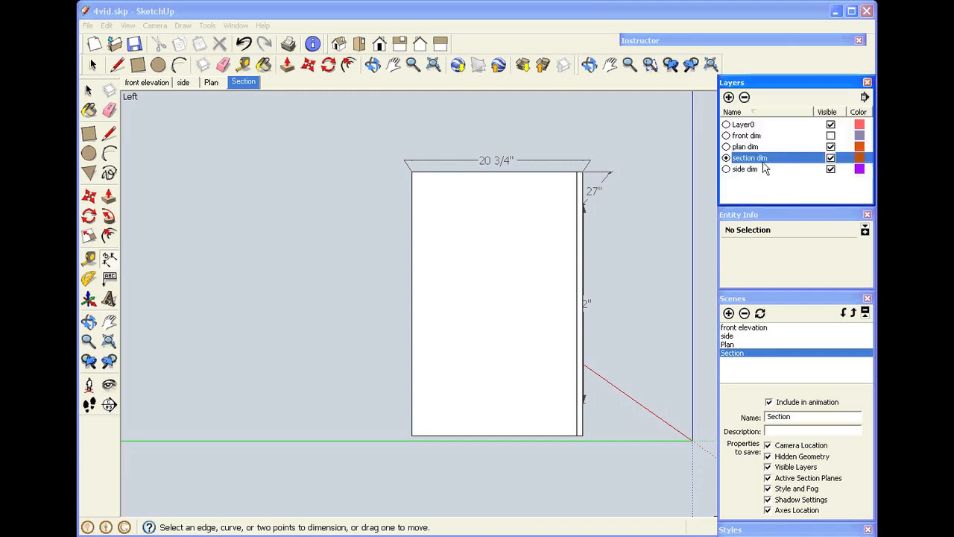
pyautogui.click(727, 159)
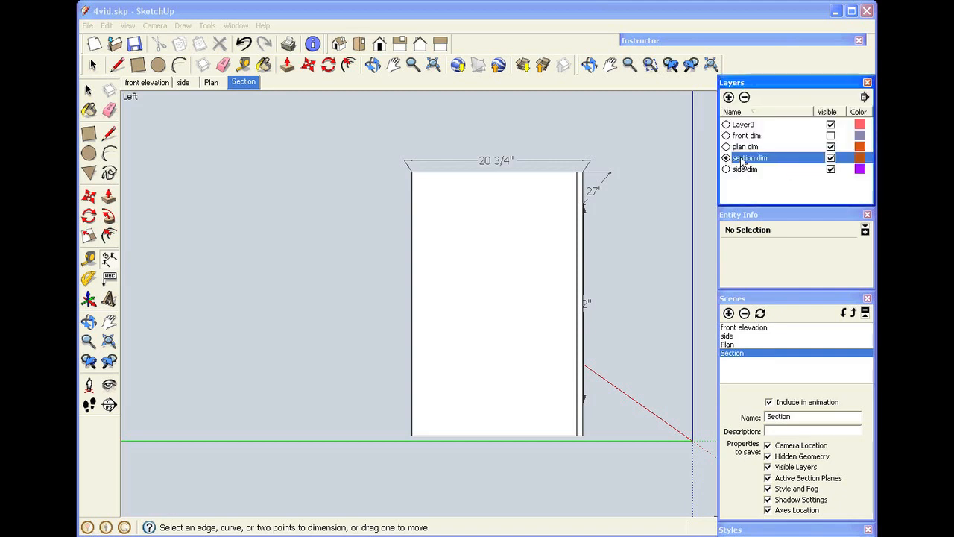
pyautogui.click(831, 147)
pyautogui.click(831, 169)
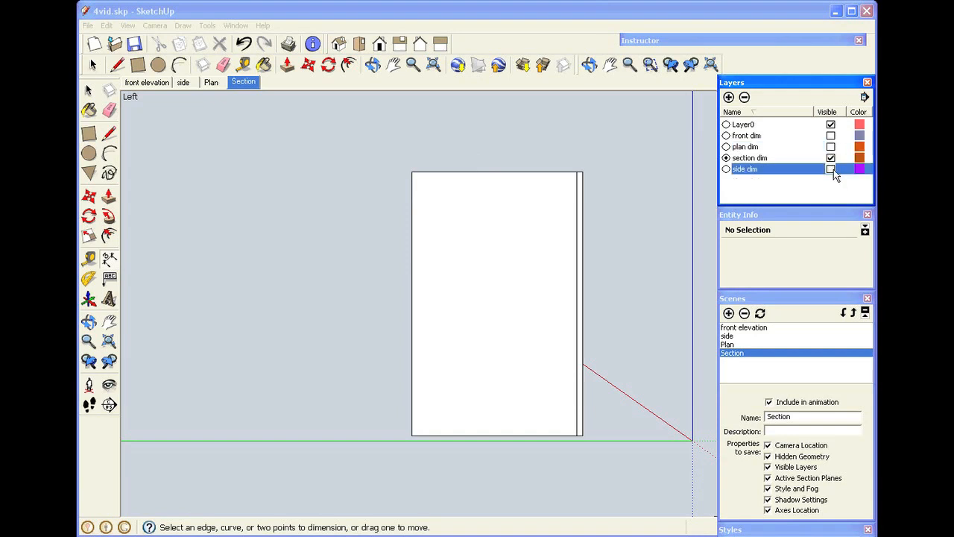
pyautogui.click(761, 313)
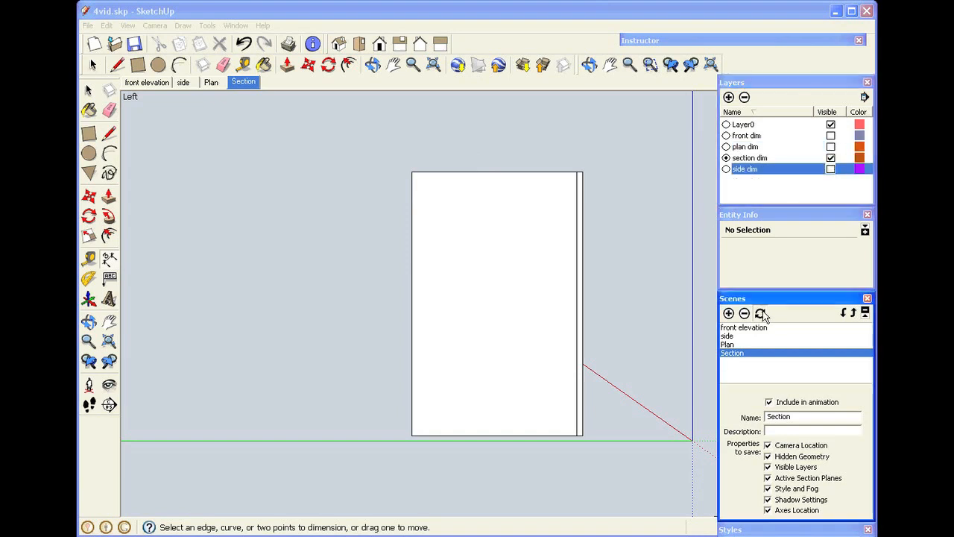
pyautogui.click(770, 461)
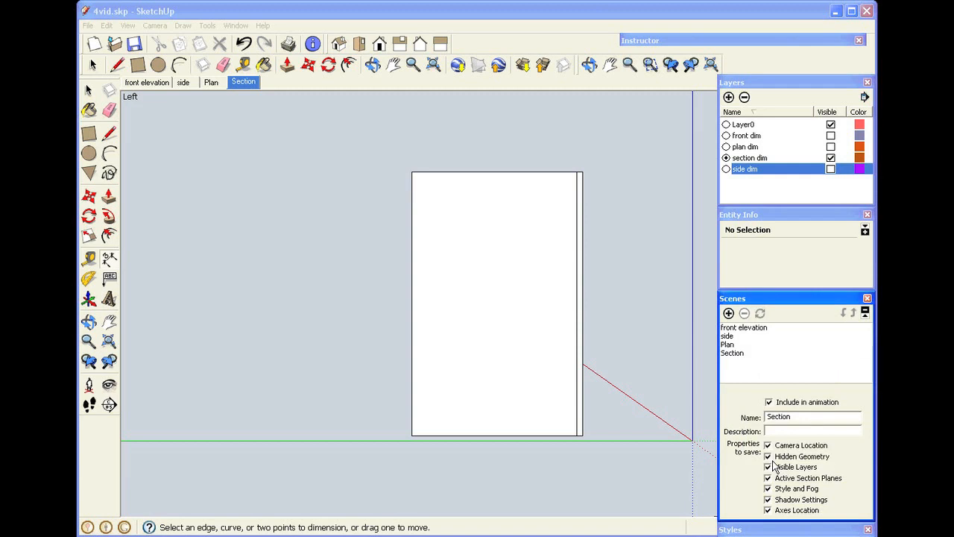
# Step: Update the Plan scene with plan dim as the current layer and the section dim layer hidden
pyautogui.click(211, 83)
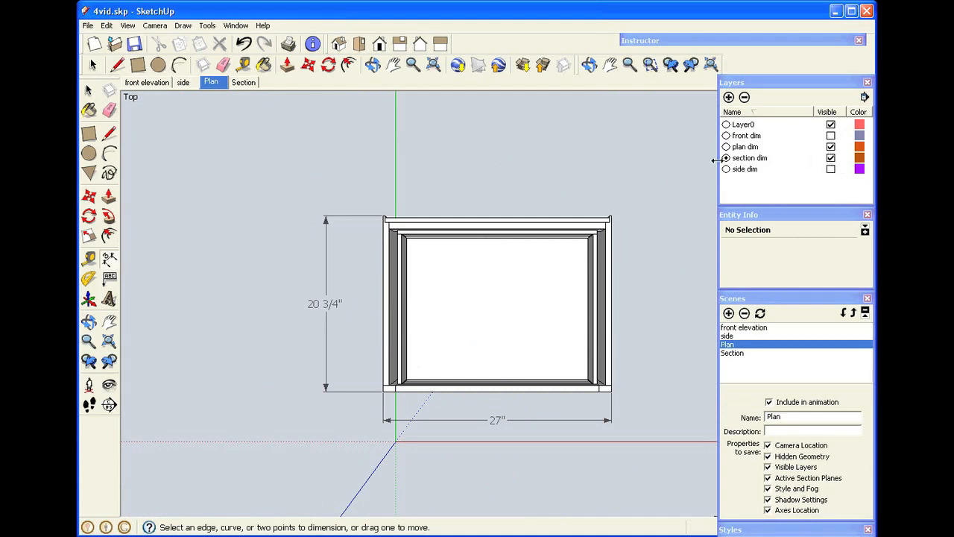
pyautogui.click(727, 146)
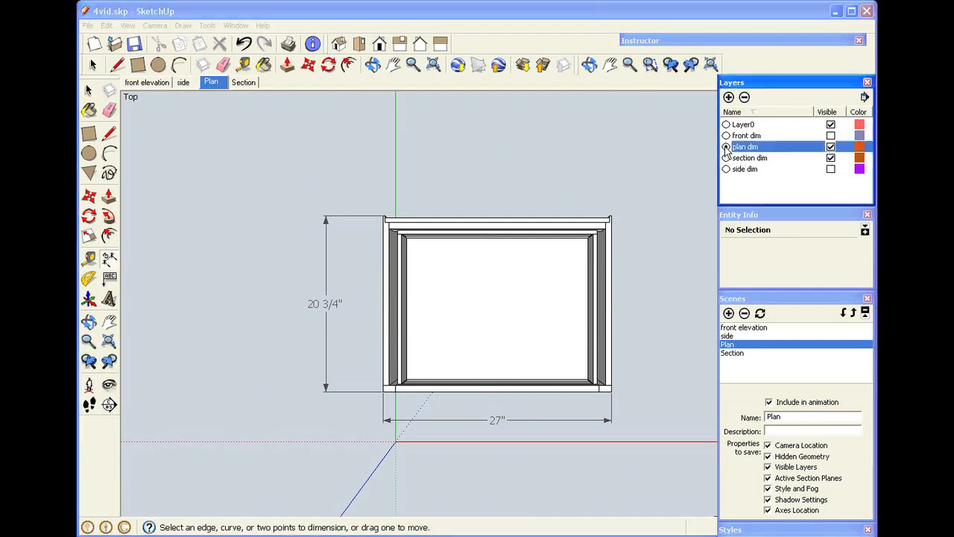
pyautogui.click(831, 159)
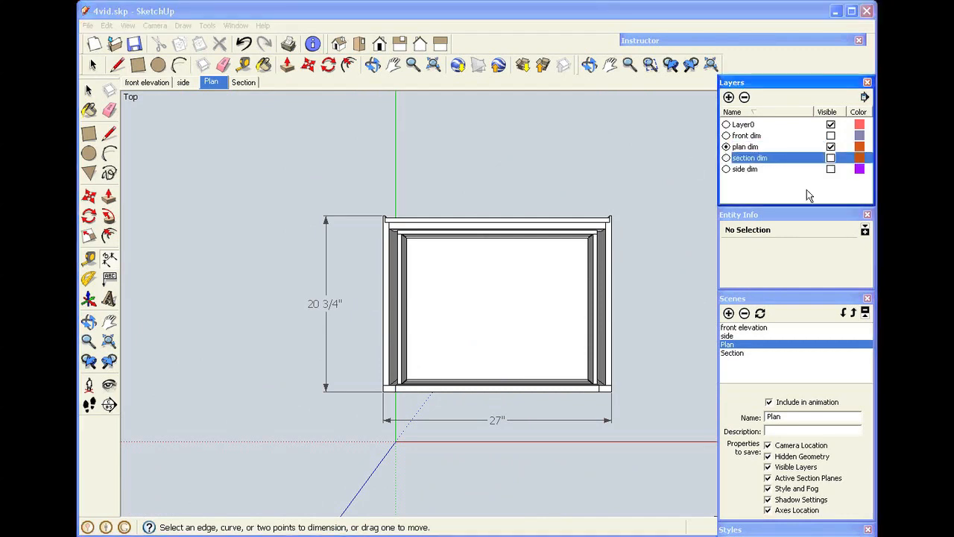
pyautogui.click(762, 314)
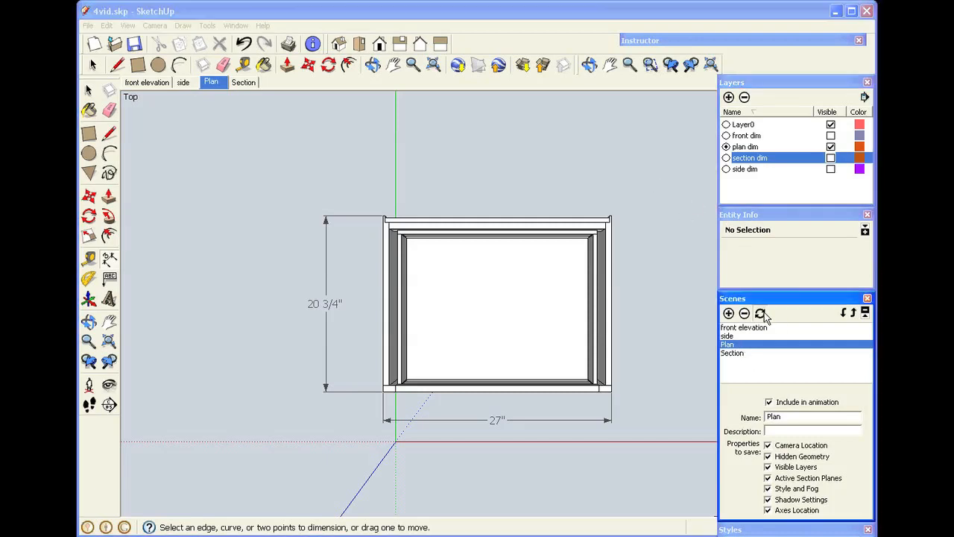
pyautogui.click(762, 314)
pyautogui.click(773, 460)
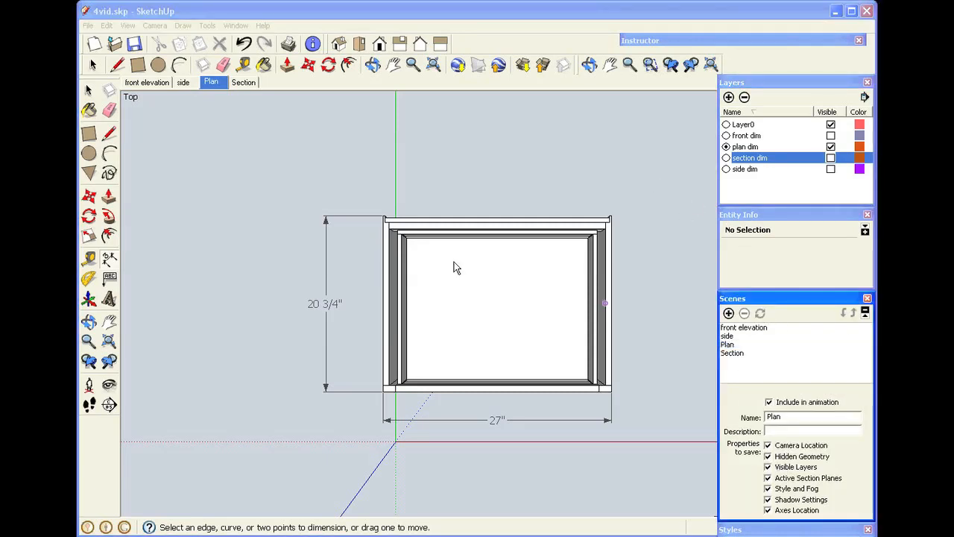
# Step: Update the side scene with side dim as the current layer and the plan dim and section dim layers hidden
pyautogui.click(184, 83)
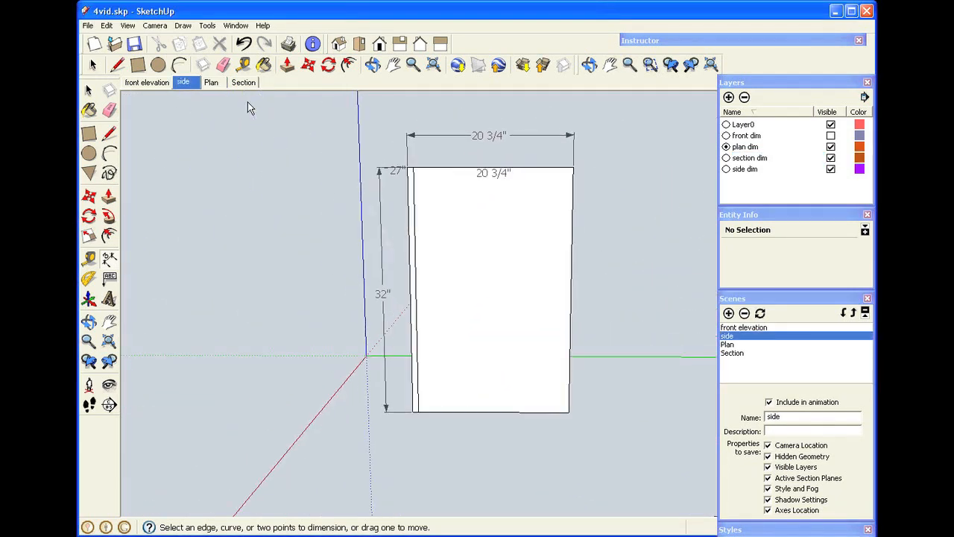
pyautogui.click(727, 170)
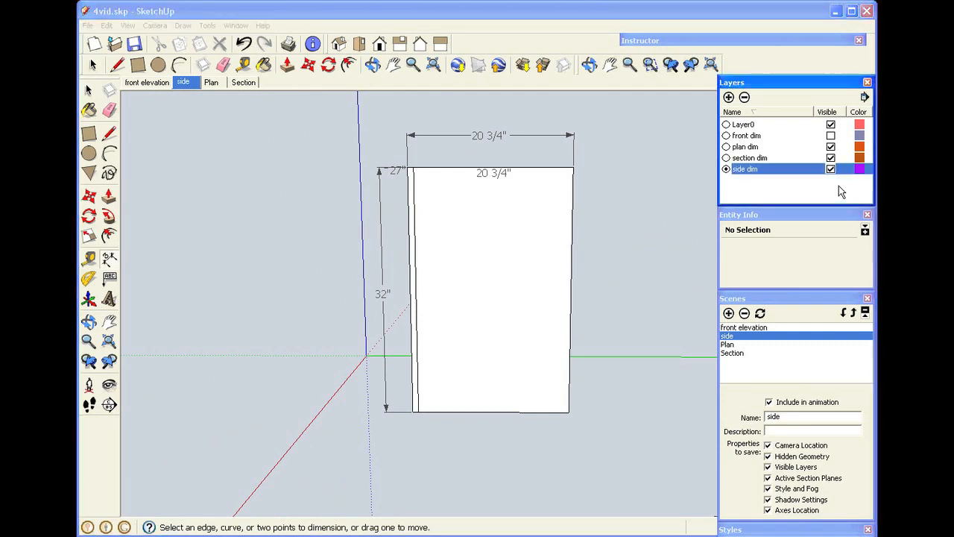
pyautogui.click(831, 148)
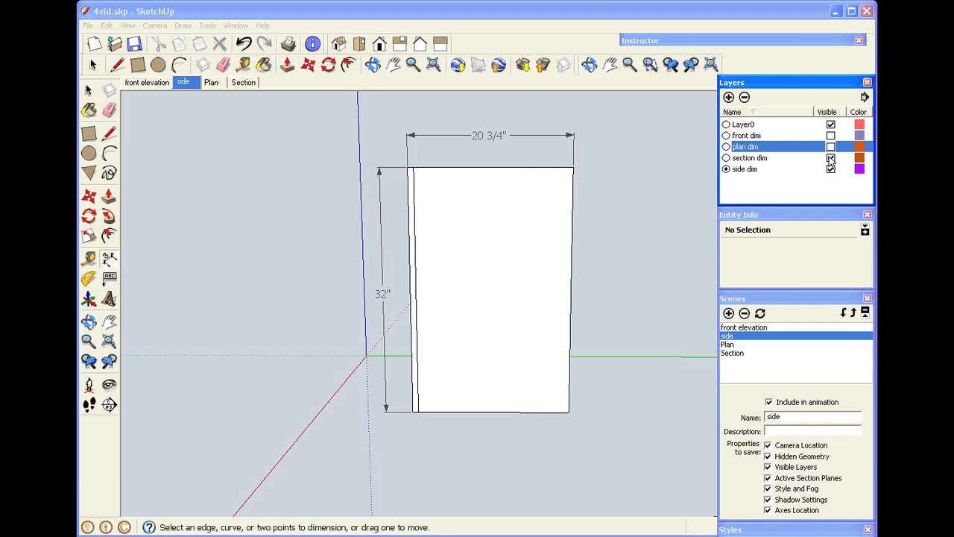
pyautogui.click(832, 158)
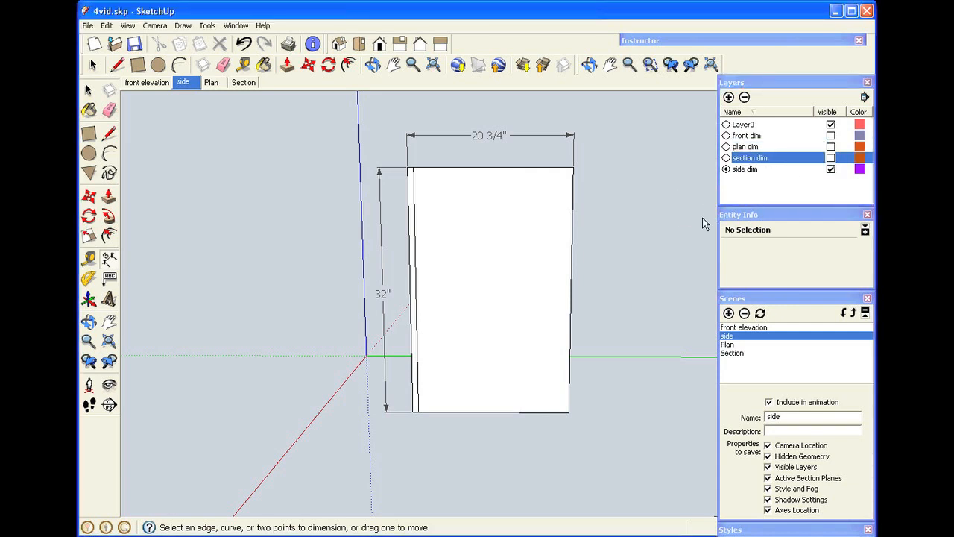
pyautogui.click(760, 313)
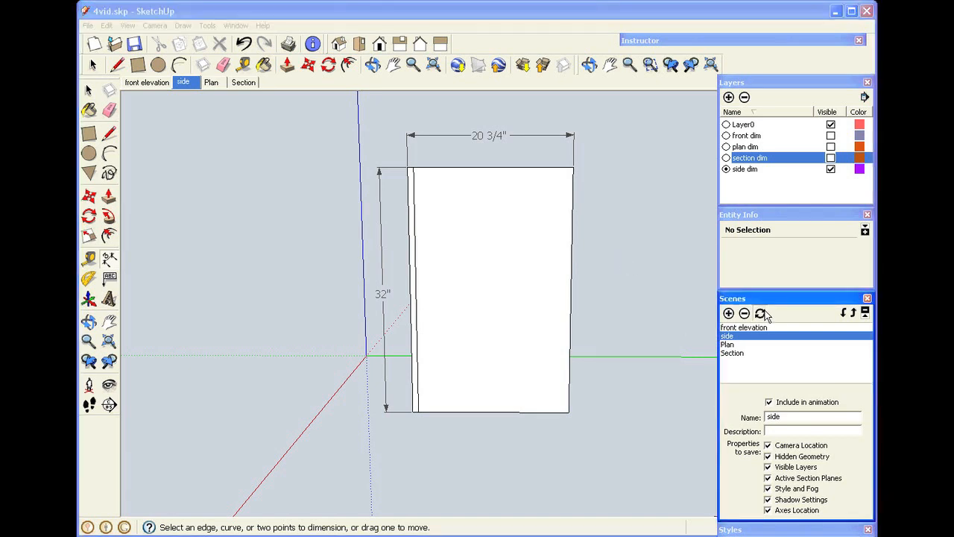
pyautogui.click(770, 463)
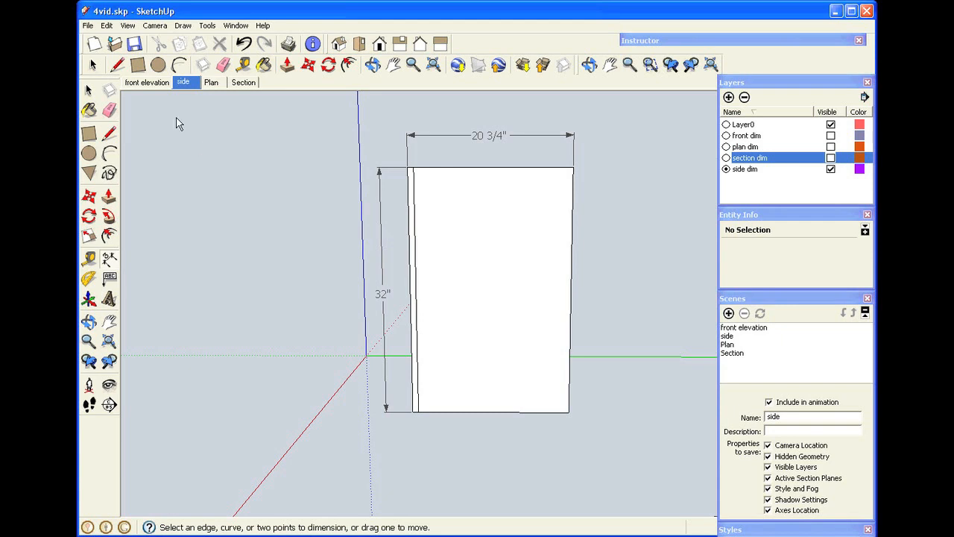
# Step: Update the front elevation scene with front dim as the current layer and the plan dim and section dim layers hidden
pyautogui.click(150, 82)
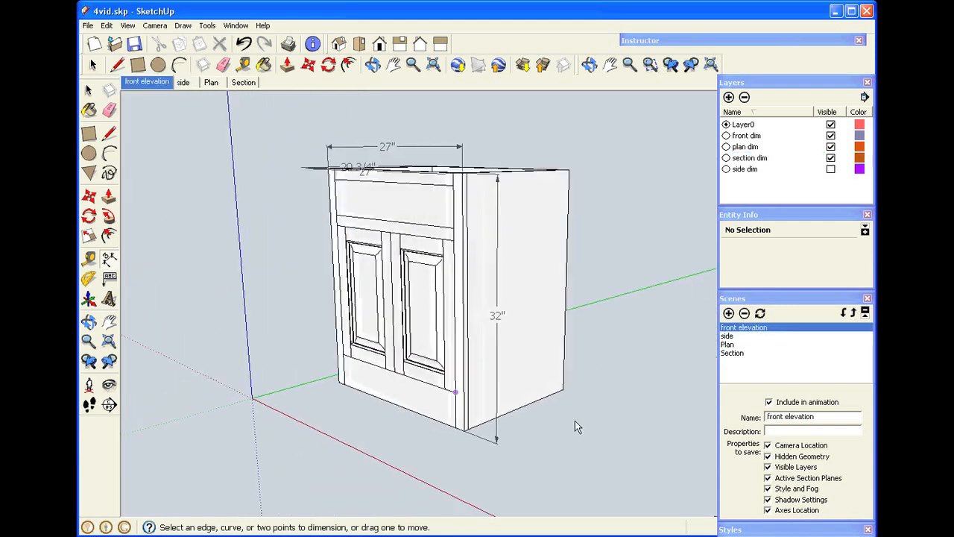
pyautogui.click(727, 135)
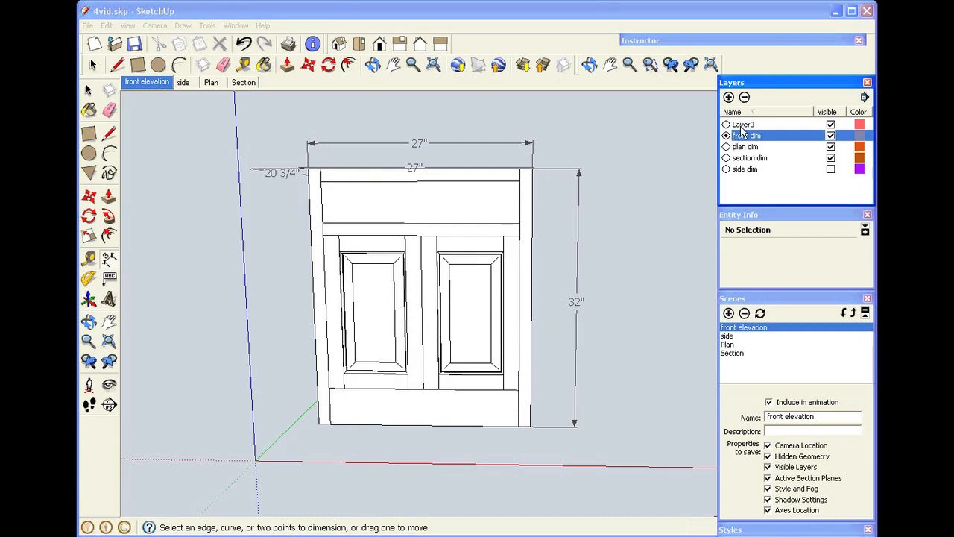
pyautogui.click(831, 147)
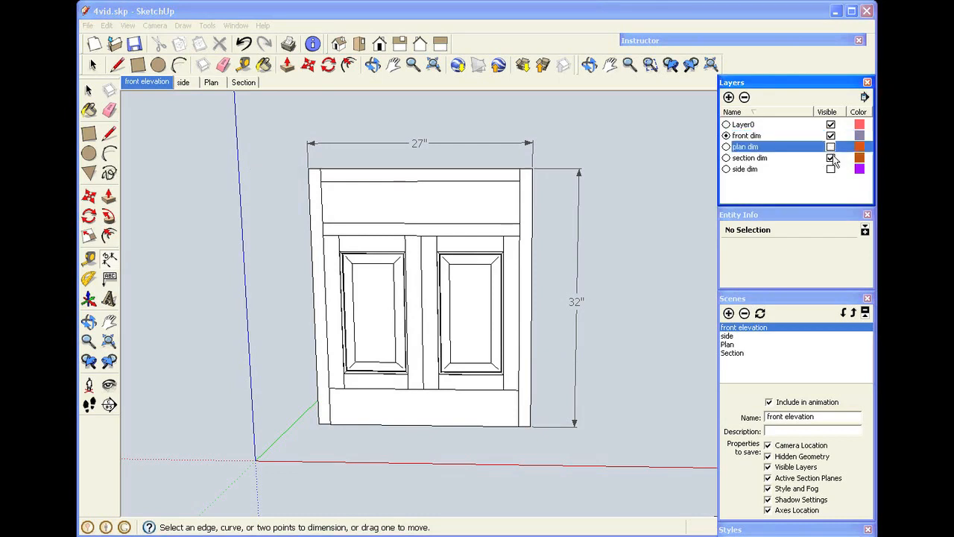
pyautogui.click(830, 158)
pyautogui.click(761, 314)
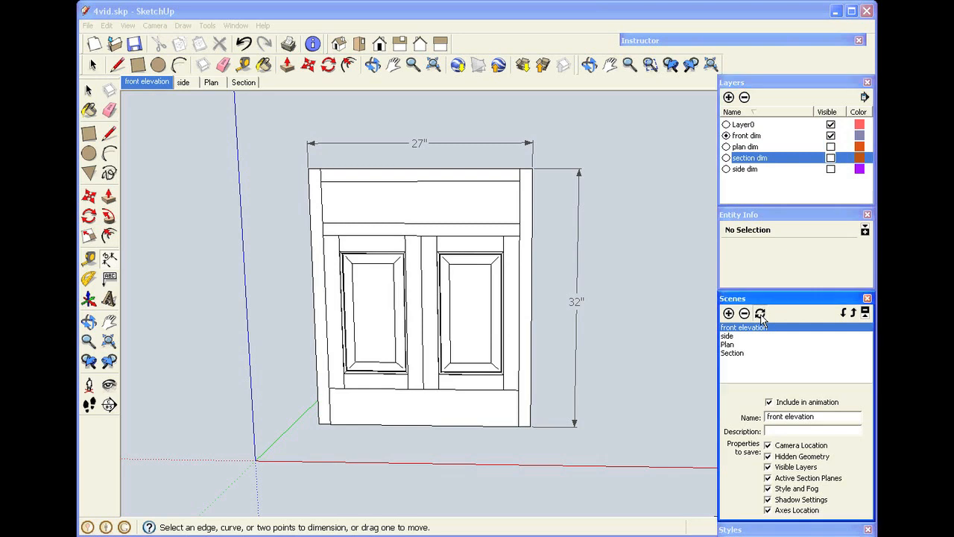
pyautogui.click(760, 314)
pyautogui.click(770, 459)
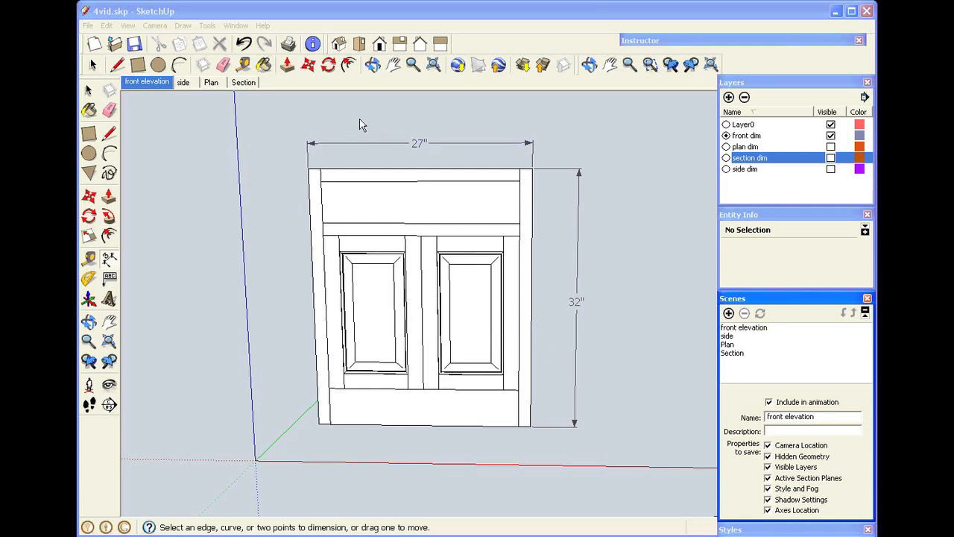
# Step: Set the front elevation scene's camera to parallel projection with the standard front view
pyautogui.click(152, 28)
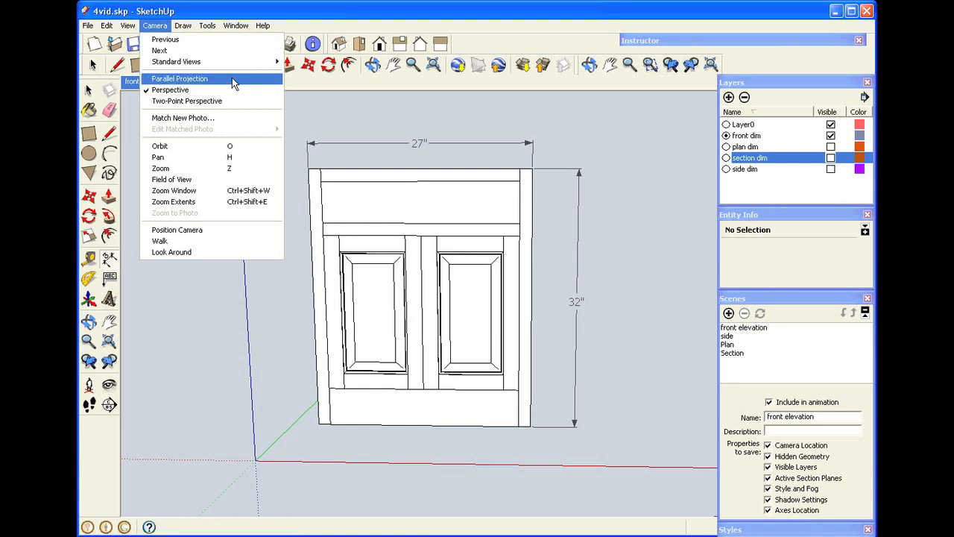
pyautogui.click(148, 80)
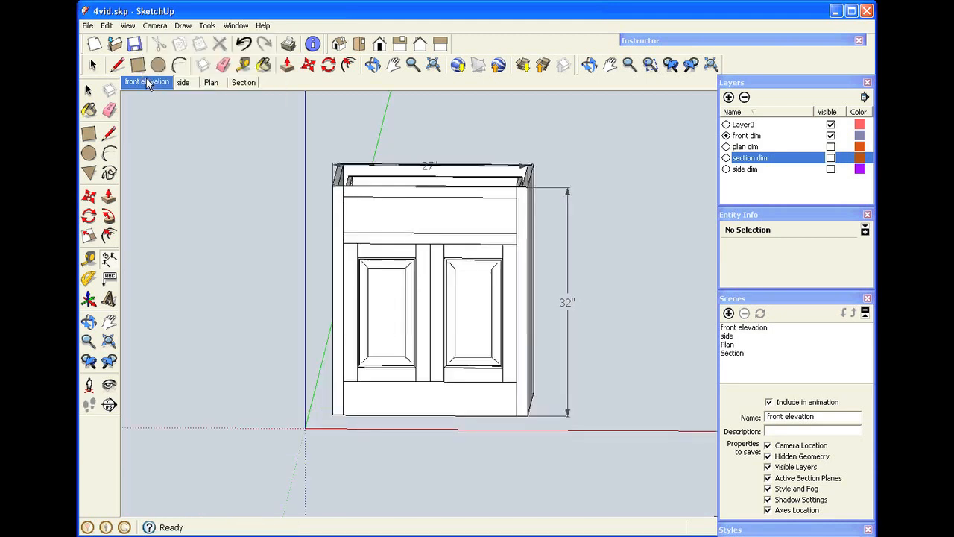
pyautogui.click(380, 45)
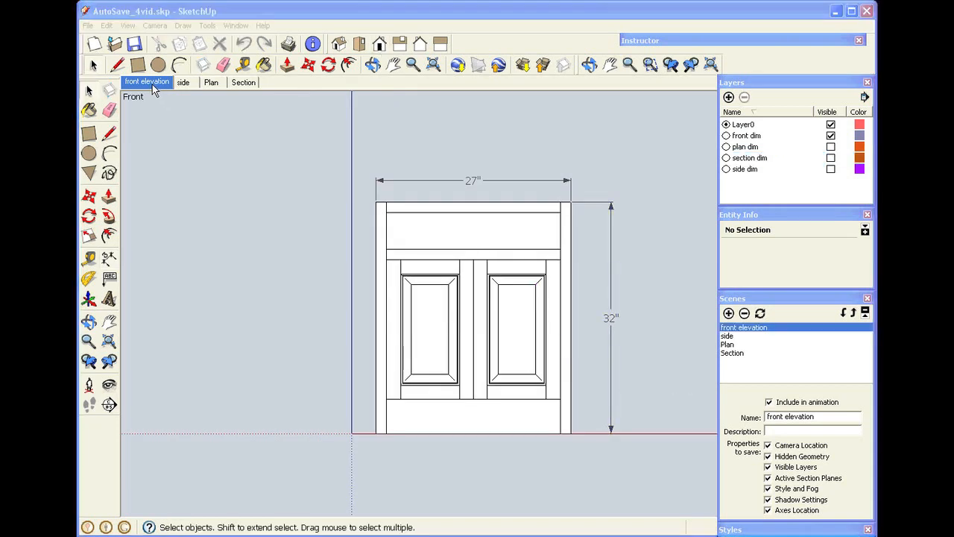
# Step: Review the side and Plan scenes, ending on the Section scene
pyautogui.click(187, 83)
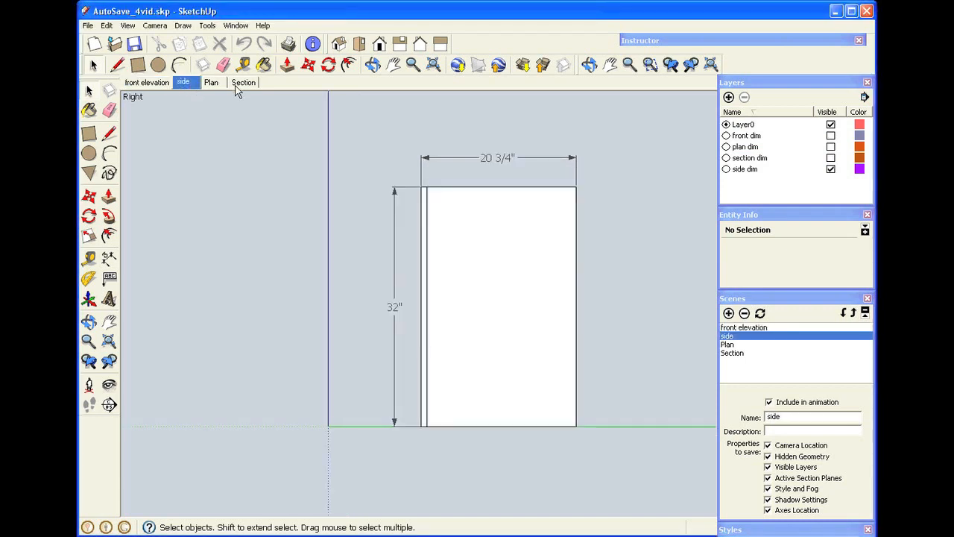
pyautogui.click(214, 82)
pyautogui.click(246, 83)
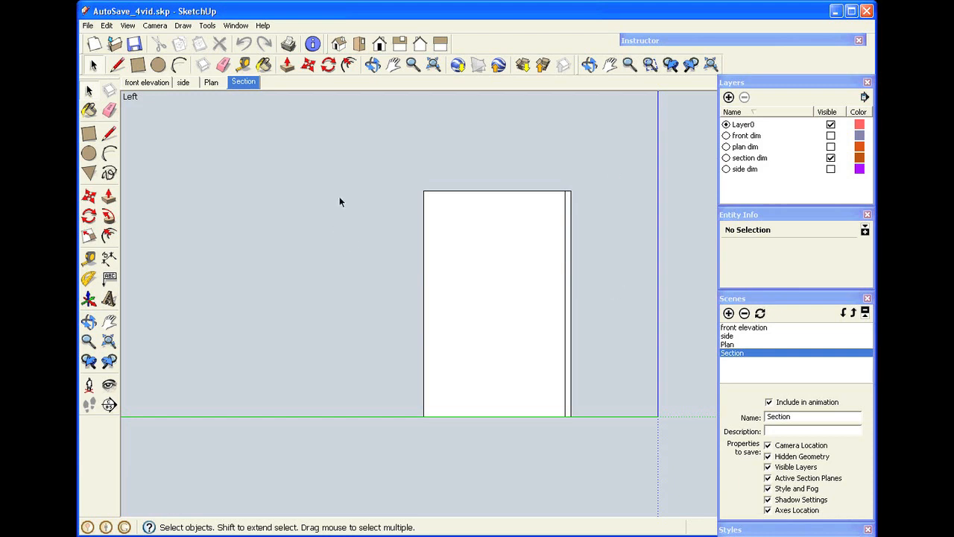
# Step: Try the X-ray face style on the cabinet in the Section scene, and turn it off again
pyautogui.click(128, 27)
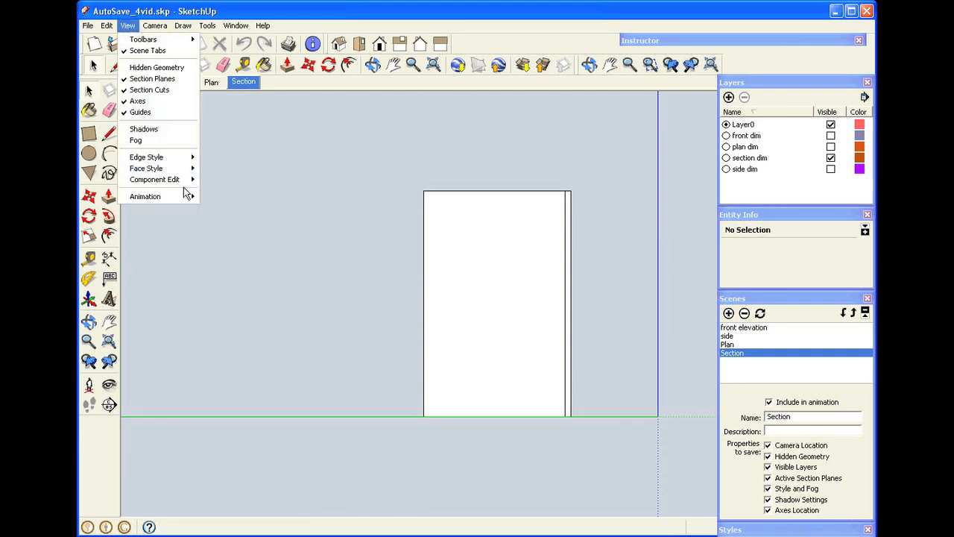
pyautogui.moveTo(186, 170)
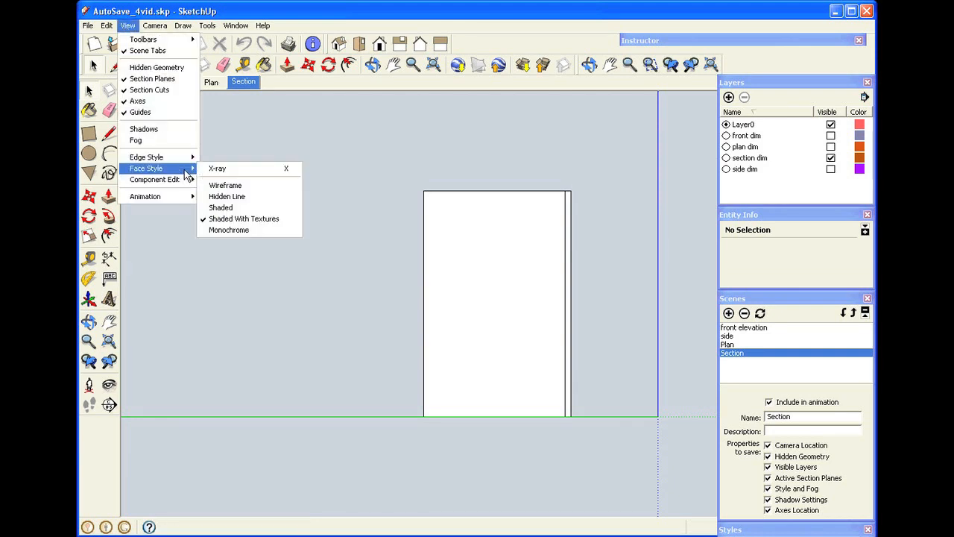
pyautogui.click(241, 170)
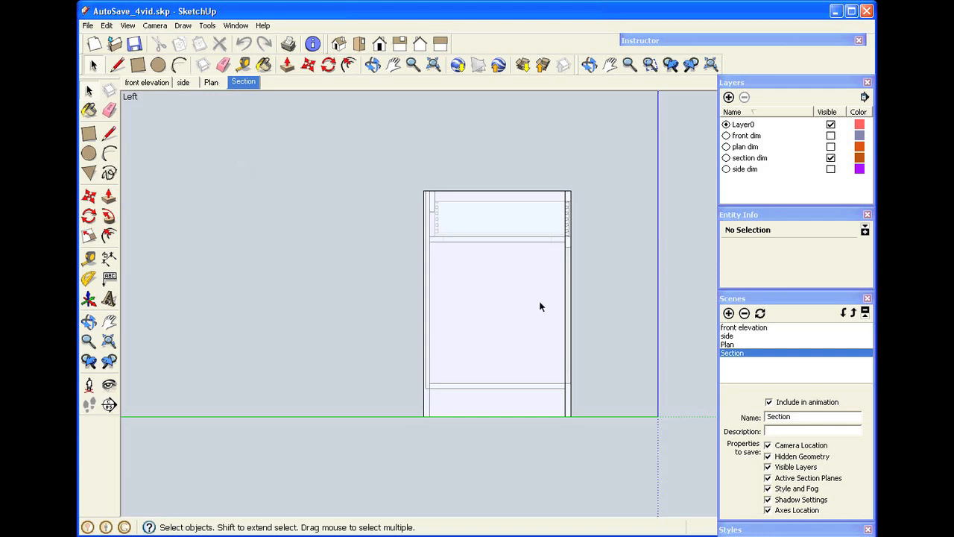
pyautogui.scroll(2, 540, 307)
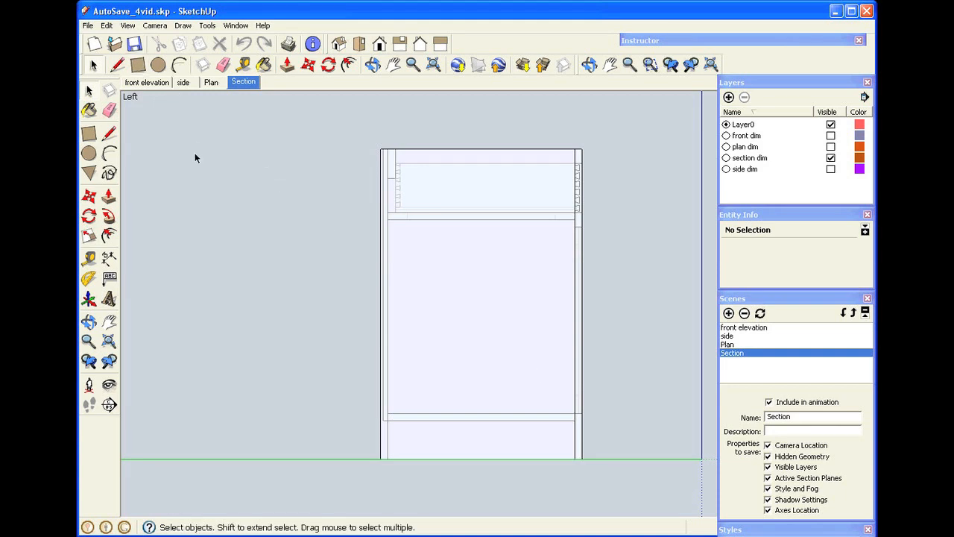
pyautogui.click(128, 25)
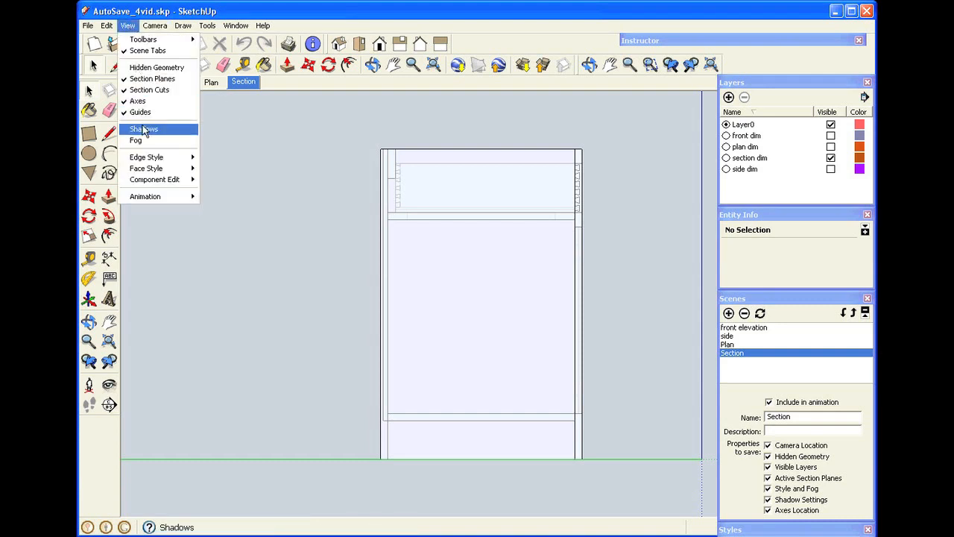
pyautogui.moveTo(153, 168)
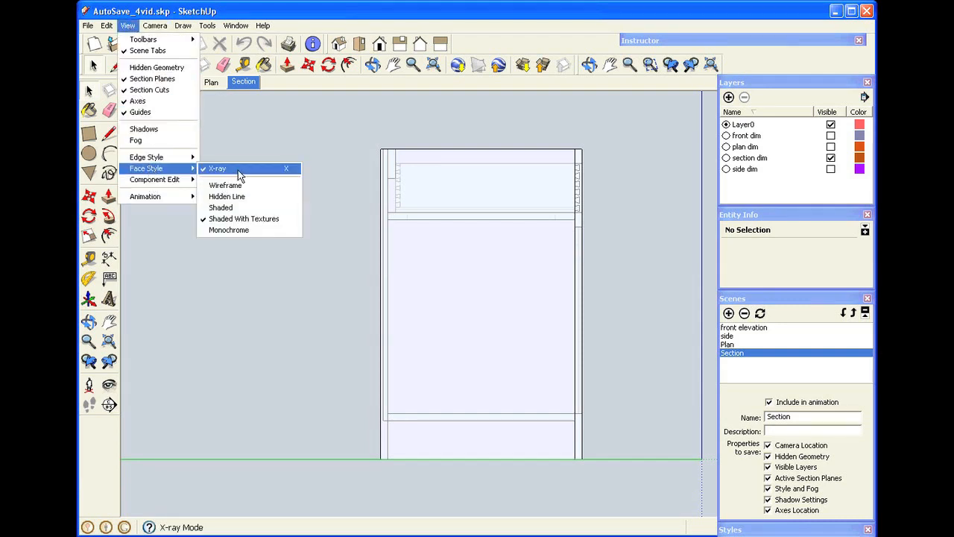
pyautogui.click(240, 170)
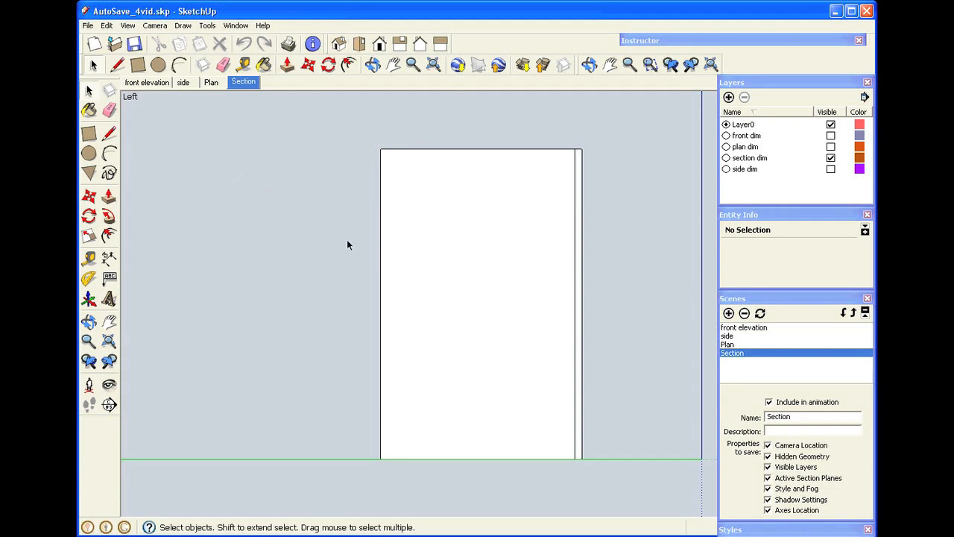
# Step: Place a section plane on the outer face of the cabinet's side panel in the Section scene
pyautogui.scroll(-2, 346, 239)
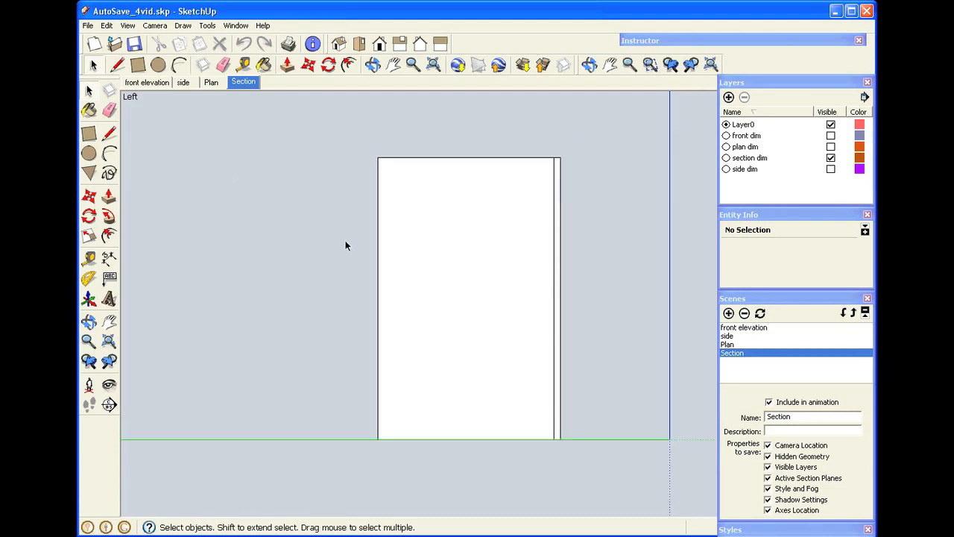
pyautogui.click(373, 65)
pyautogui.moveTo(454, 185); pyautogui.dragTo(369, 192)
pyautogui.press('space')
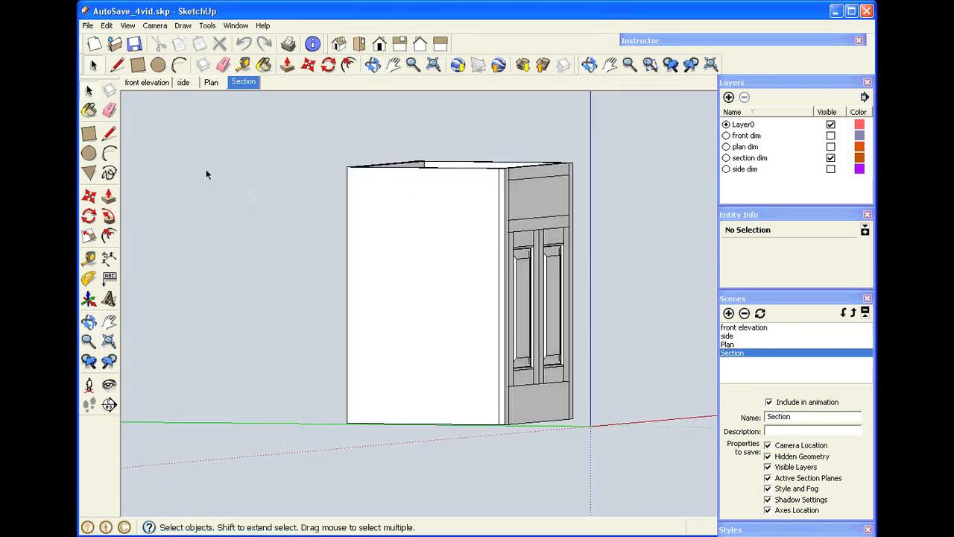
pyautogui.click(109, 405)
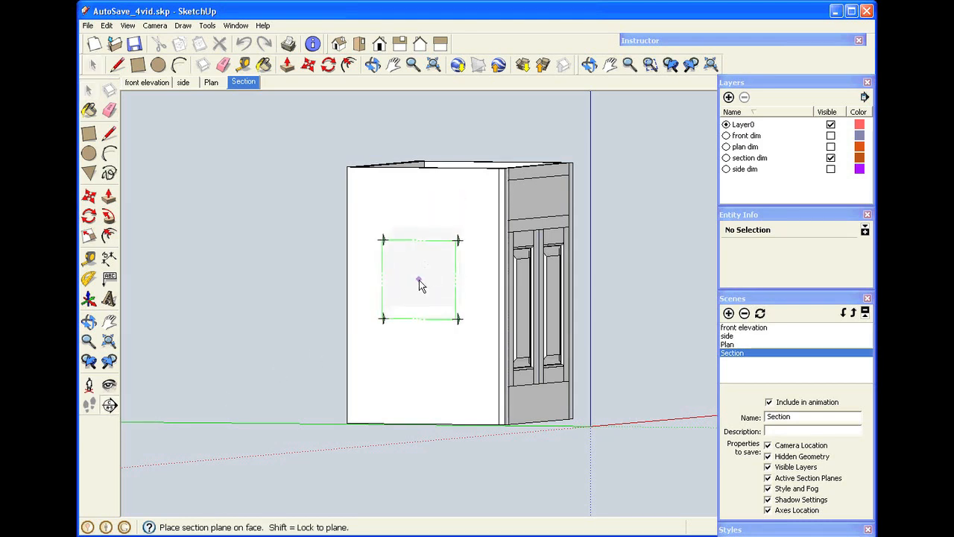
pyautogui.click(420, 288)
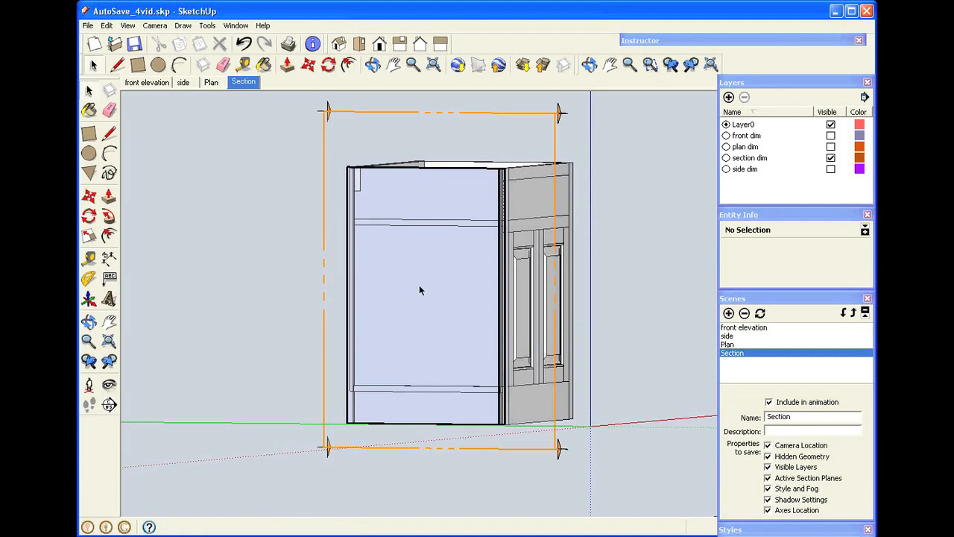
# Step: Move the section plane inward from the side panel so it cuts through a door and the cabinet interior
pyautogui.press('m')
pyautogui.click(560, 448)
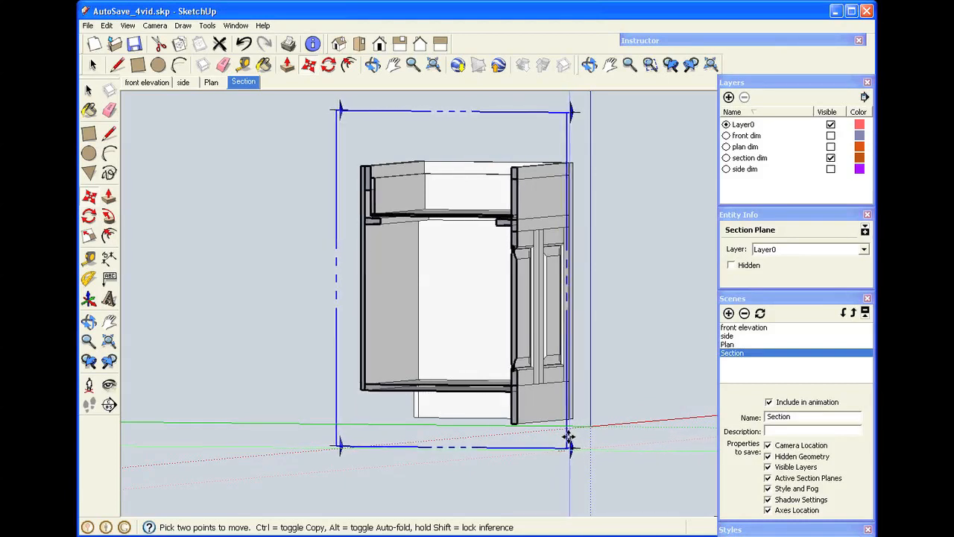
pyautogui.click(568, 434)
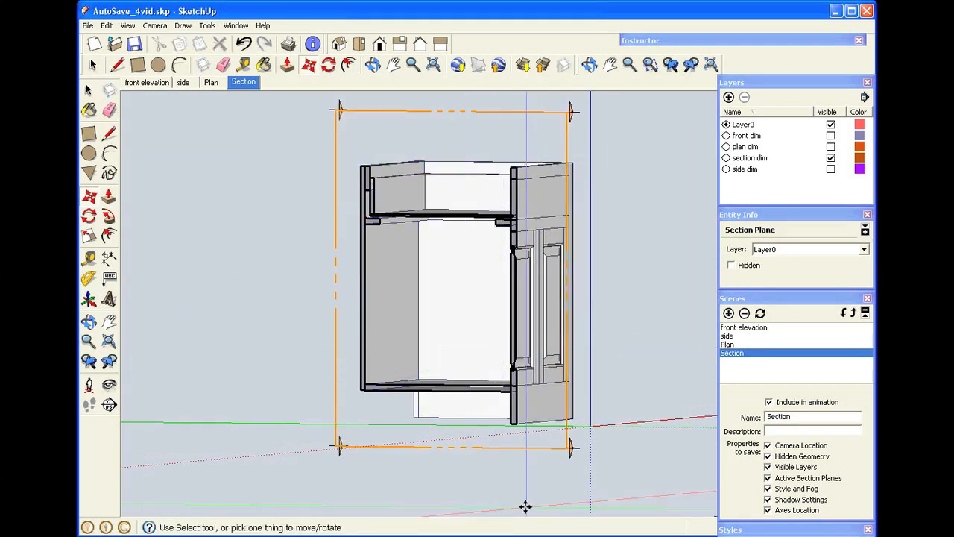
pyautogui.press('space')
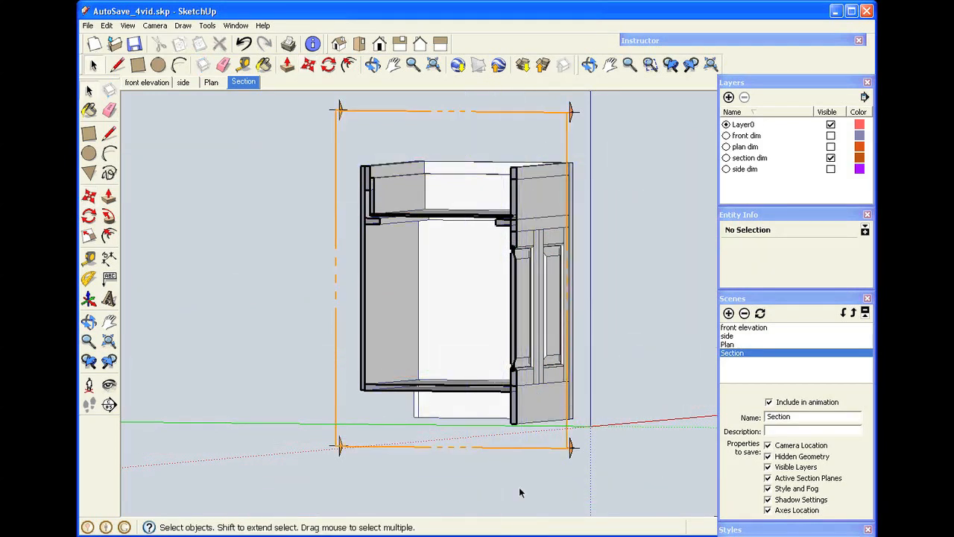
# Step: Set the standard left view of the cut cabinet and update the Section scene with all properties
pyautogui.click(440, 45)
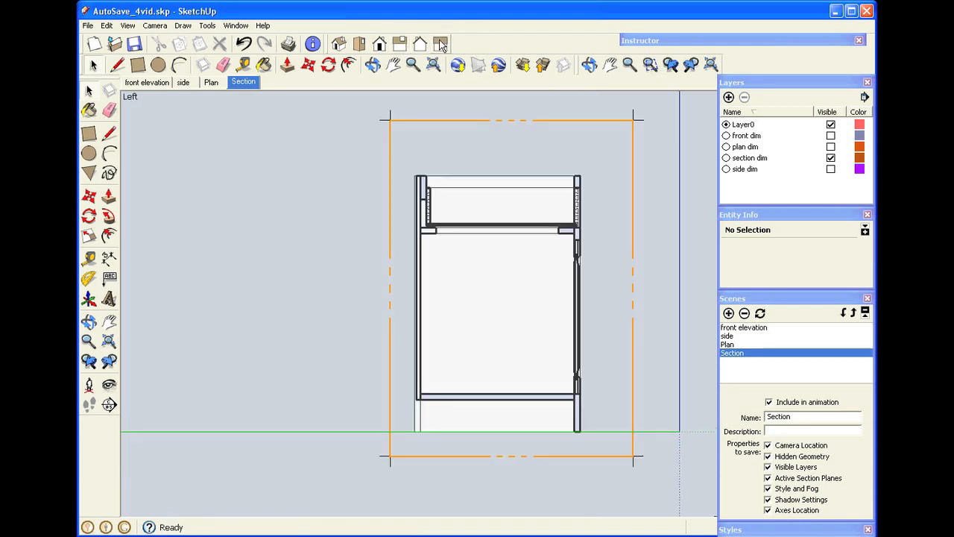
pyautogui.scroll(1, 620, 301)
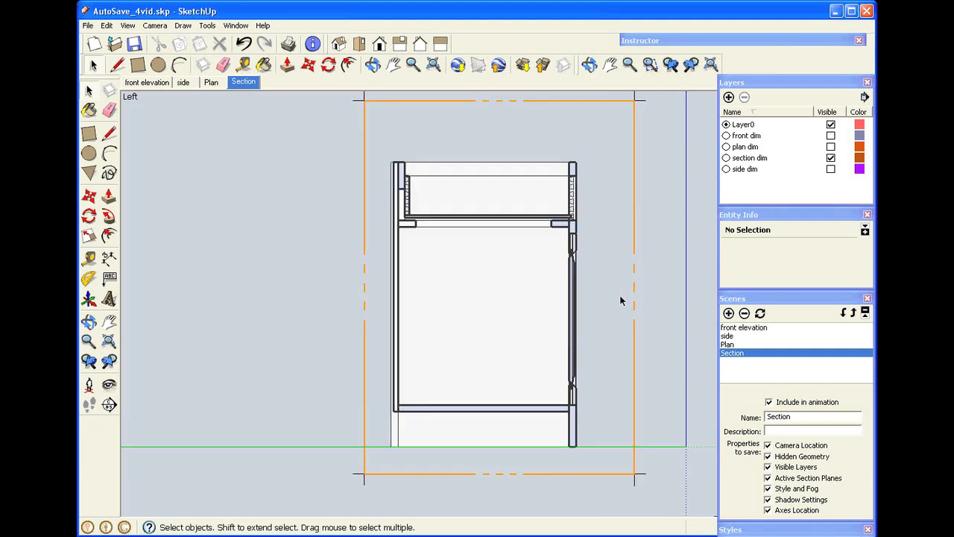
pyautogui.click(761, 314)
pyautogui.click(761, 314)
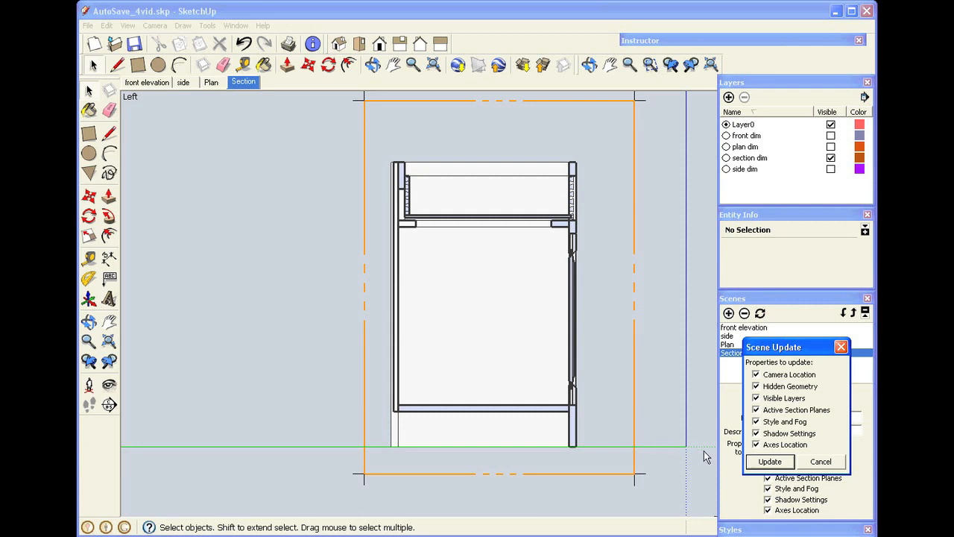
pyautogui.click(762, 462)
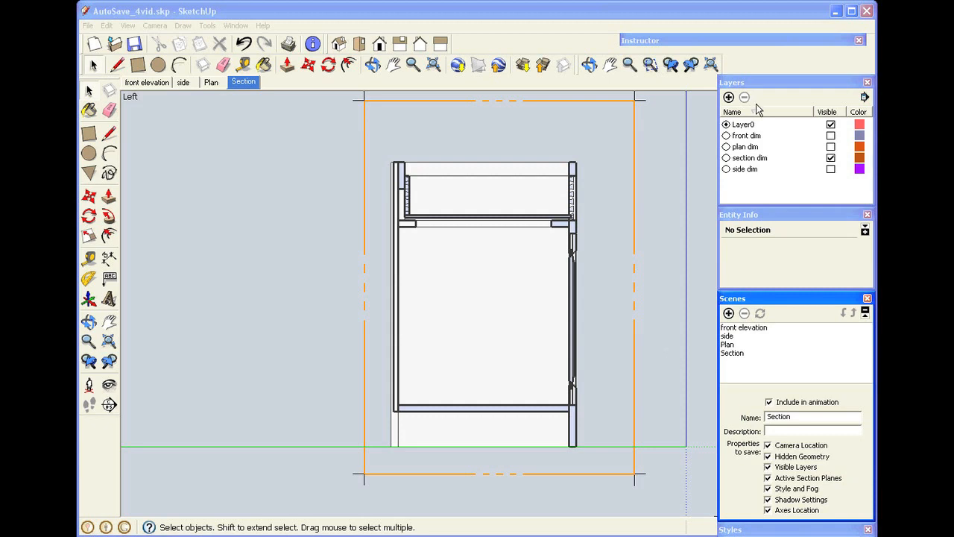
# Step: Make section dim the current layer and dimension the height from the cabinet's top front corner down to the drawer's top edge
pyautogui.click(727, 158)
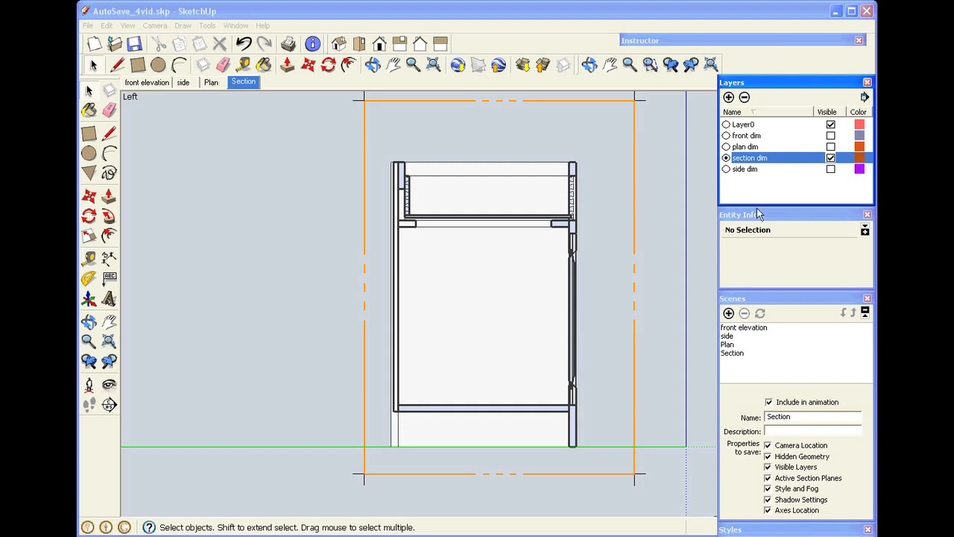
pyautogui.click(109, 258)
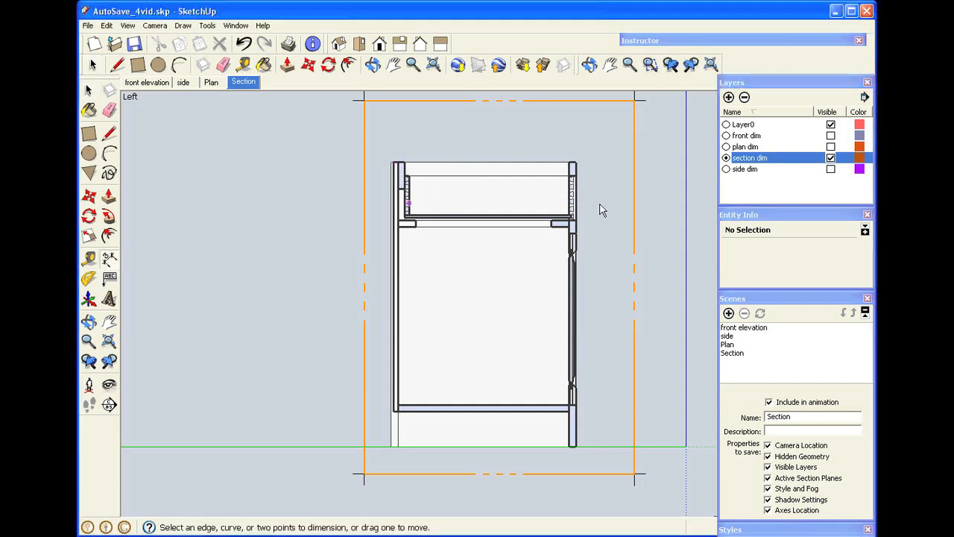
pyautogui.click(576, 162)
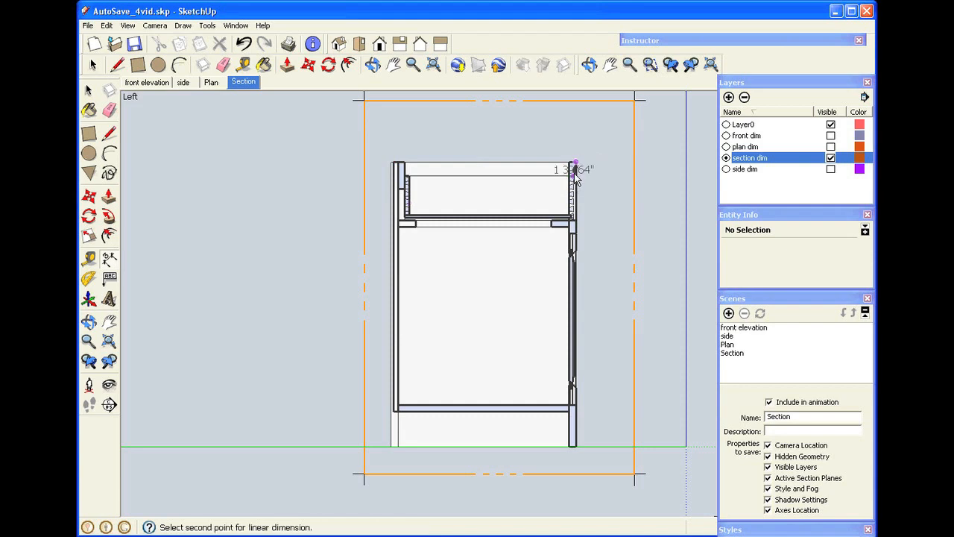
pyautogui.click(573, 176)
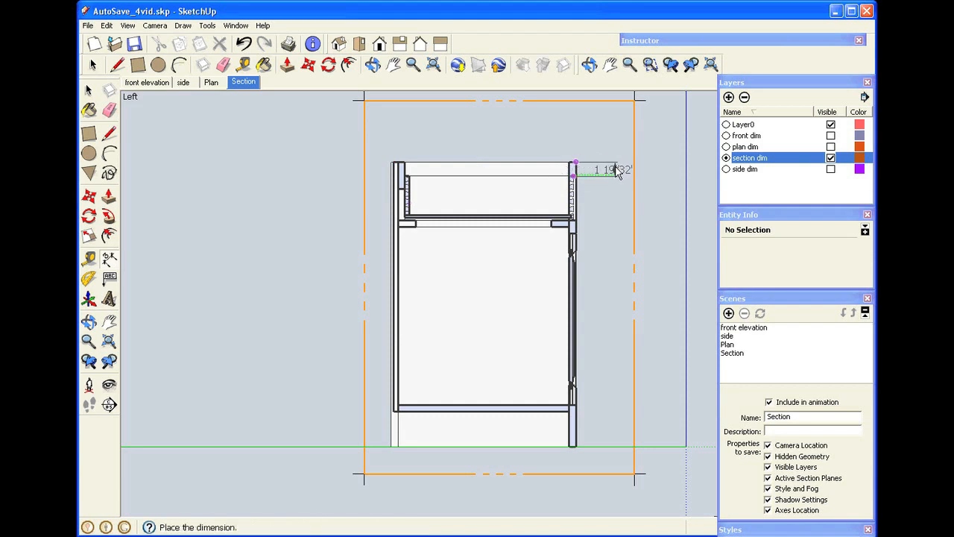
pyautogui.click(618, 169)
# Step: Set the new dimension's text position to Outside Start
pyautogui.rightClick(618, 170)
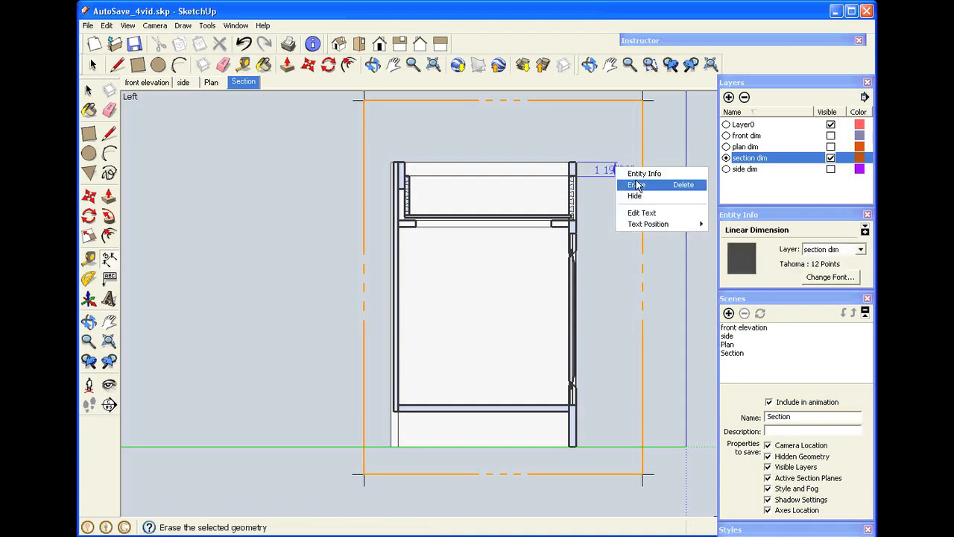
pyautogui.moveTo(671, 225)
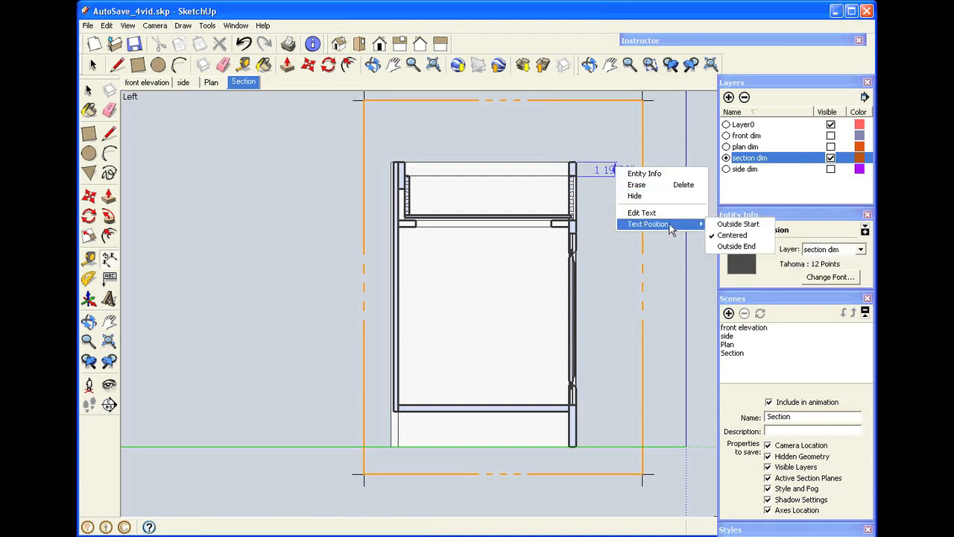
pyautogui.click(731, 225)
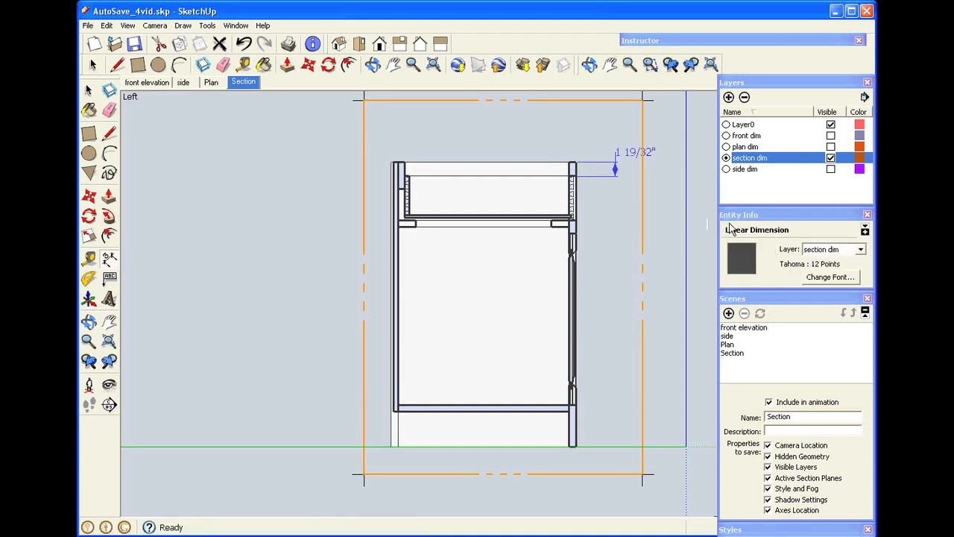
# Step: Dimension the heights of the drawer and the front rail below it, aligned with the existing dimension at the cabinet's front
pyautogui.click(580, 180)
pyautogui.click(578, 221)
pyautogui.click(616, 217)
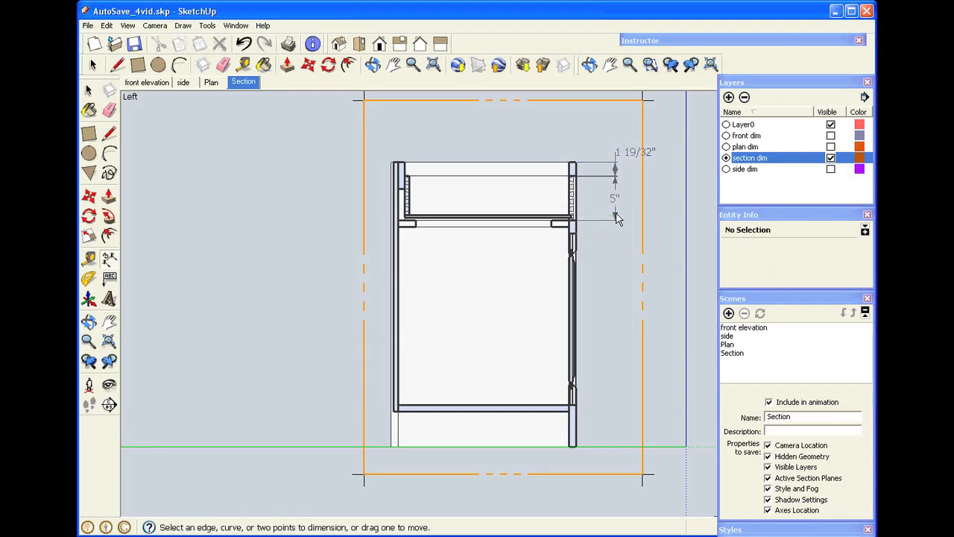
pyautogui.click(577, 224)
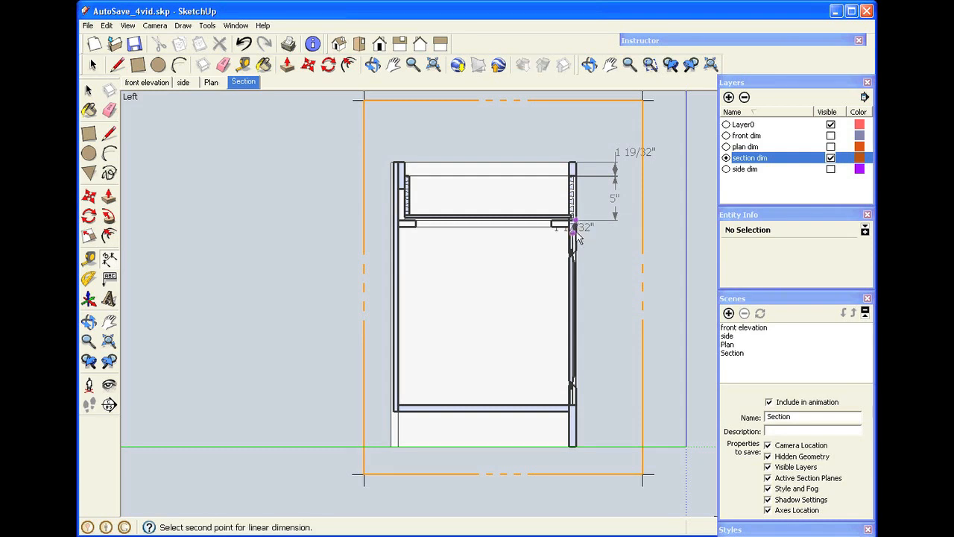
pyautogui.click(574, 233)
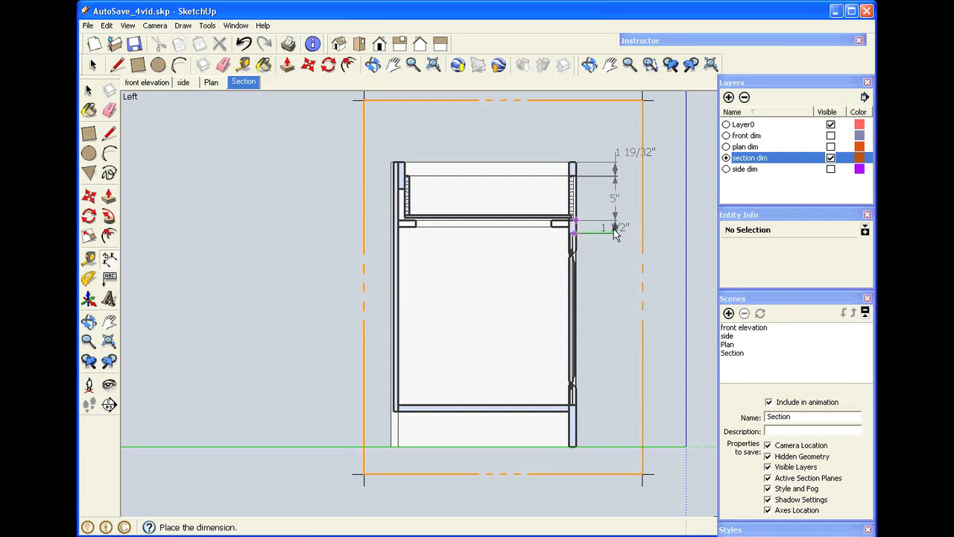
pyautogui.click(615, 232)
# Step: Set the section's rail height dimension text position to Outside End
pyautogui.rightClick(620, 226)
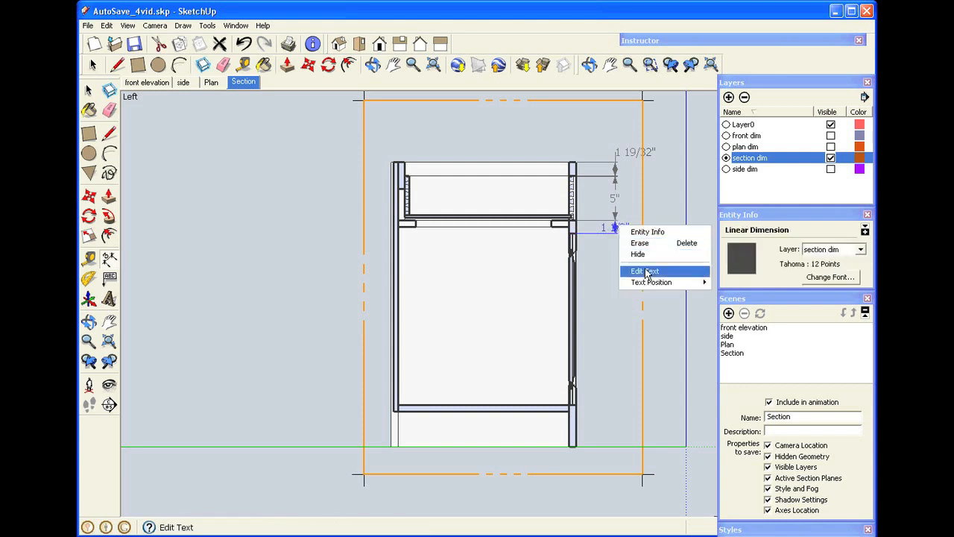
pyautogui.moveTo(651, 285)
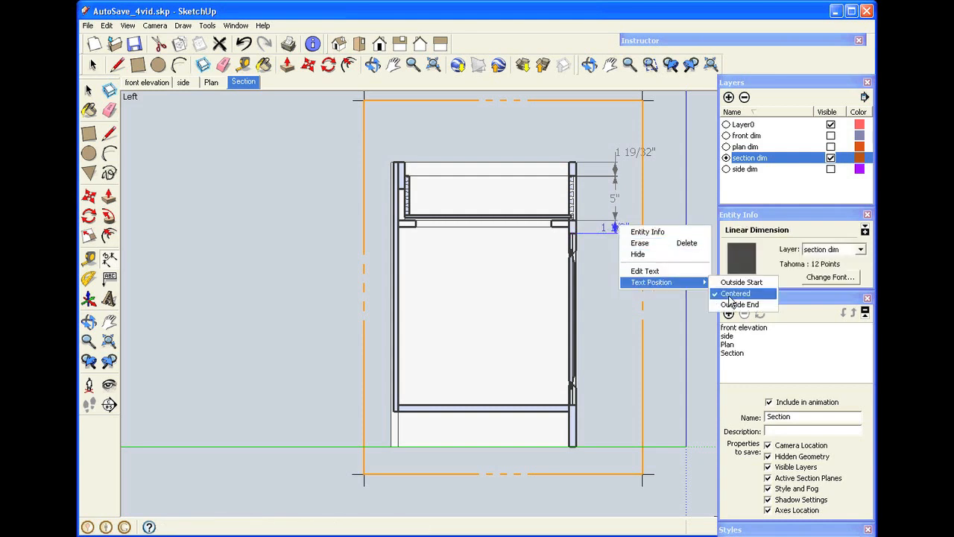
pyautogui.click(736, 305)
pyautogui.click(653, 227)
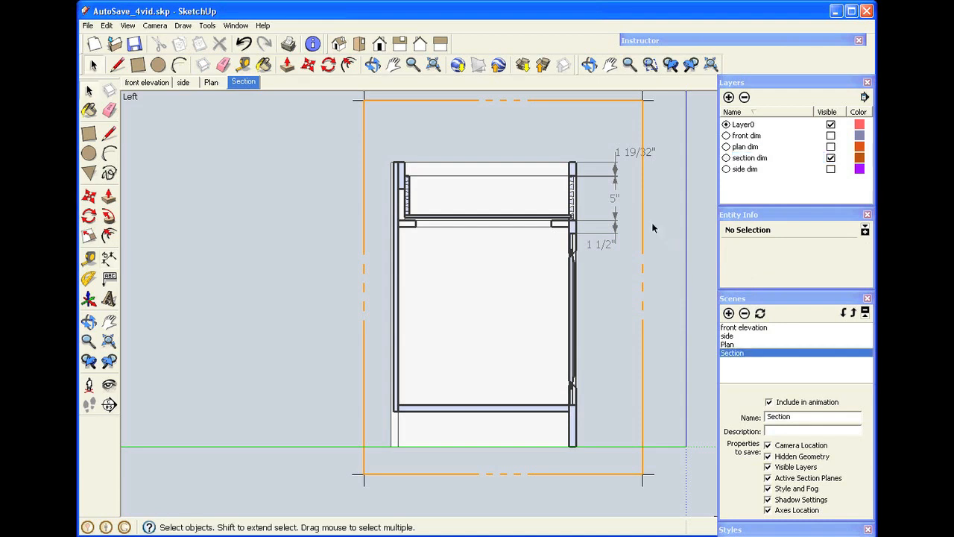
# Step: Update the Section scene with its current layer visibility and save the model
pyautogui.click(643, 224)
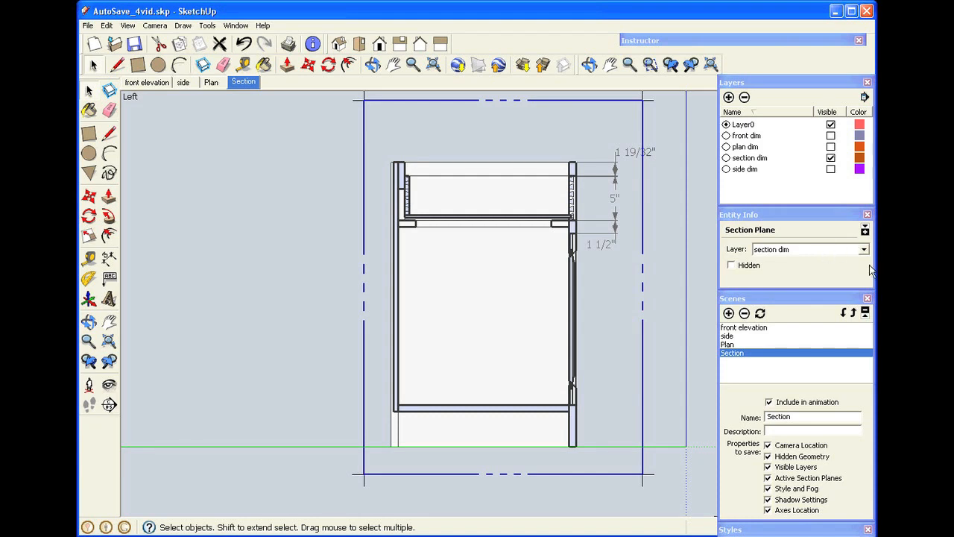
pyautogui.click(761, 313)
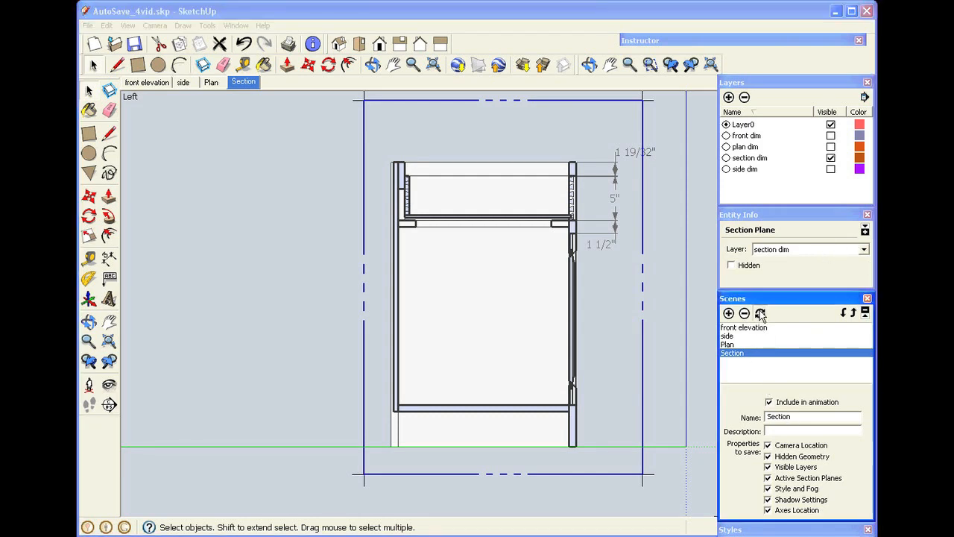
pyautogui.click(770, 462)
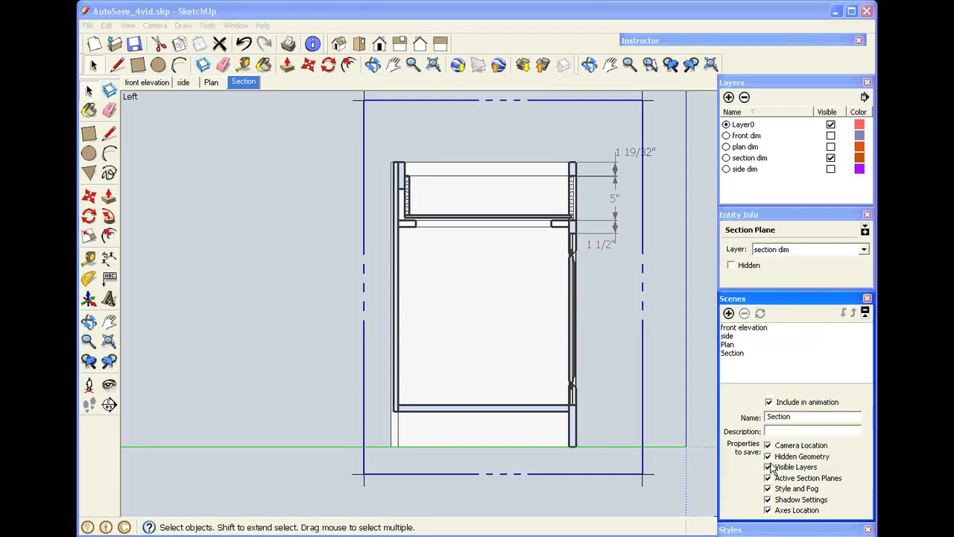
pyautogui.click(131, 43)
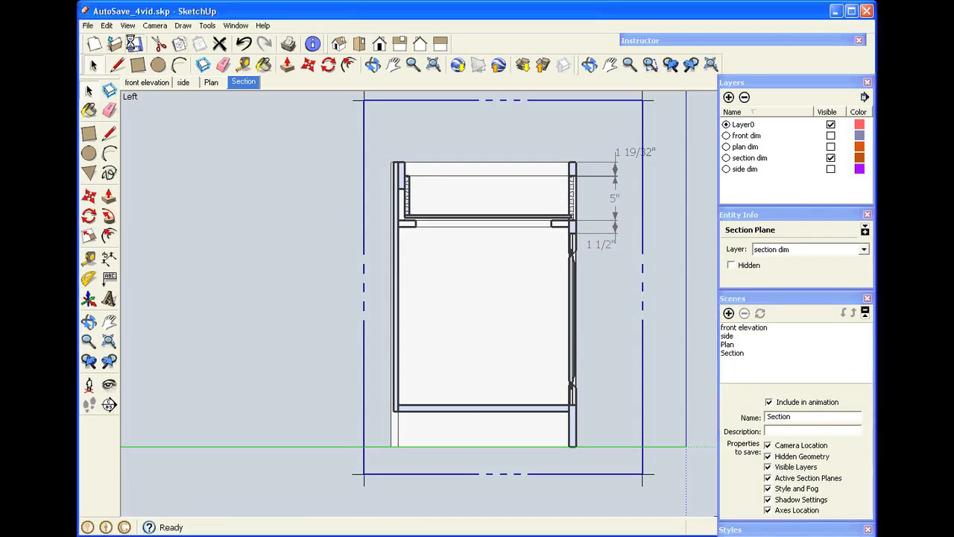
pyautogui.click(271, 163)
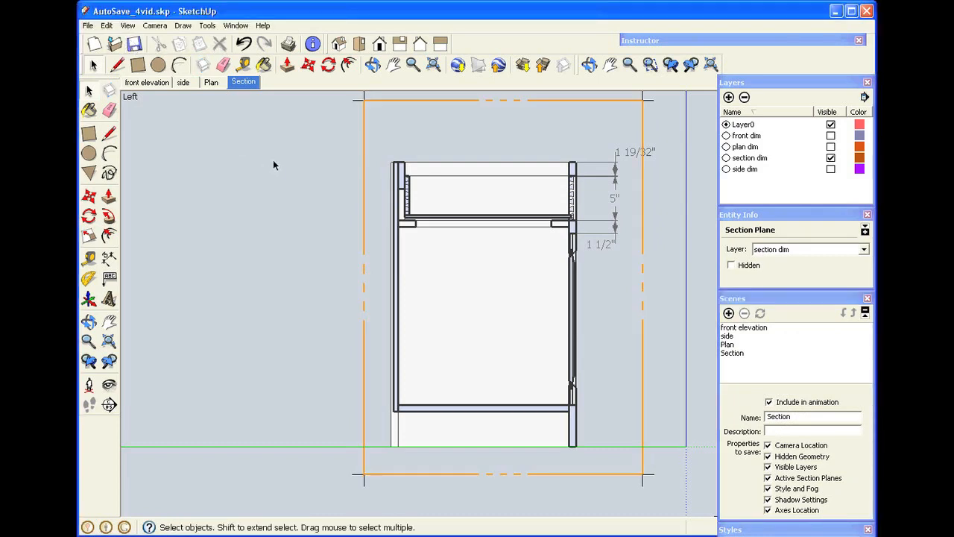
# Step: Review the front elevation, side, Plan and Section scenes to check which dimensions each one shows
pyautogui.click(146, 82)
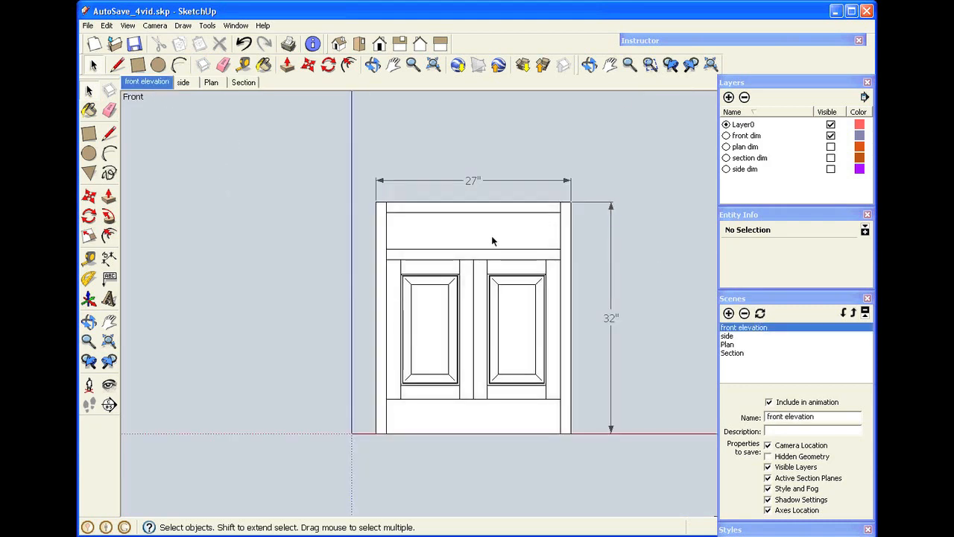
pyautogui.click(183, 83)
pyautogui.click(211, 84)
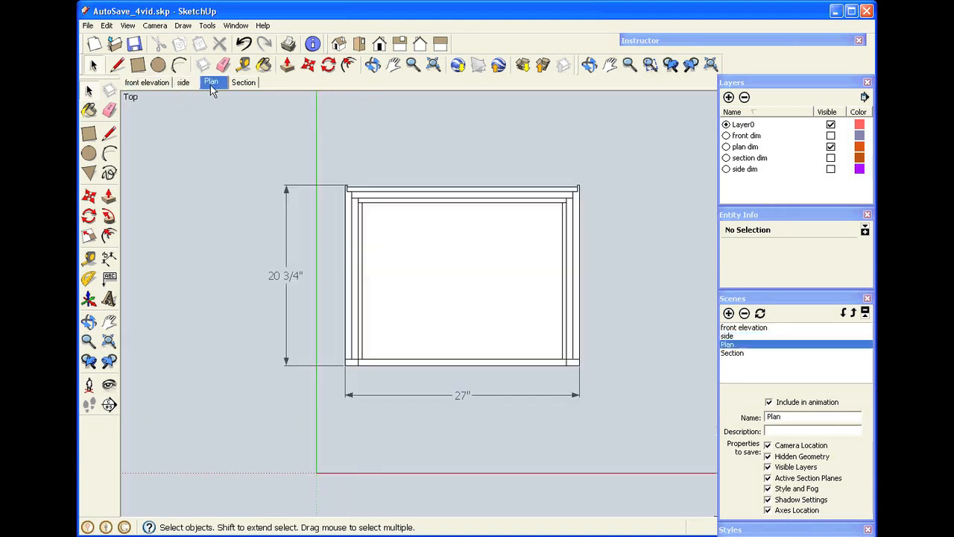
pyautogui.click(248, 86)
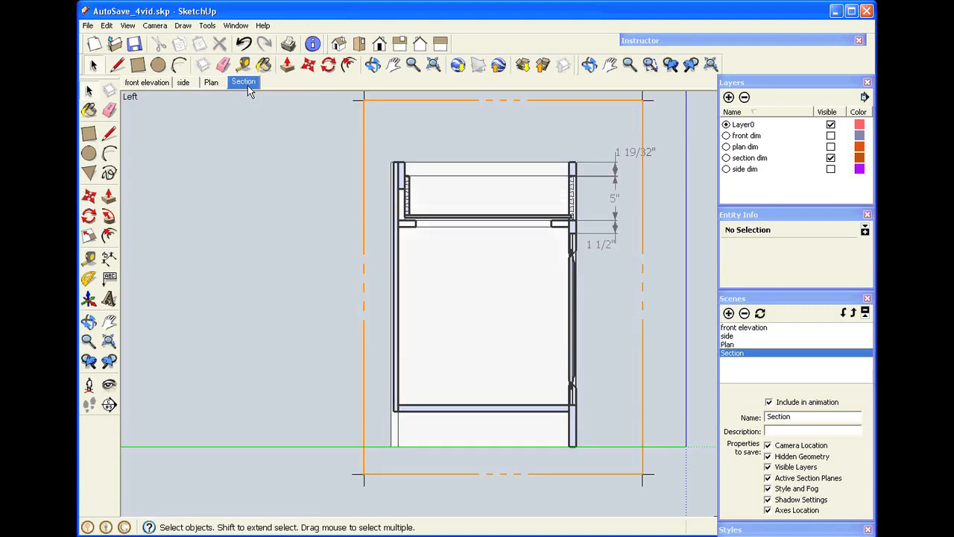
# Step: In the front elevation scene, dimension the drawer front's height, placing the dimension outside the cabinet's left side
pyautogui.click(149, 83)
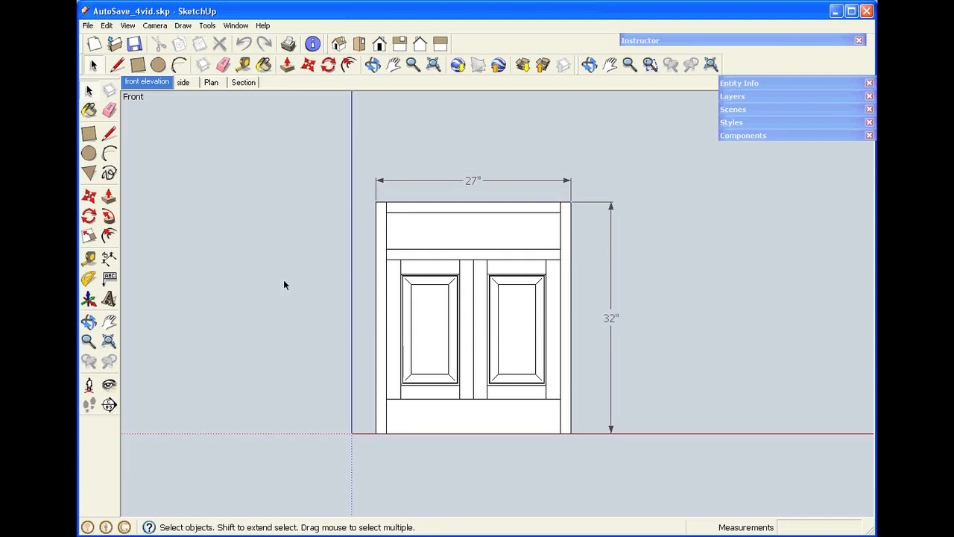
pyautogui.click(109, 257)
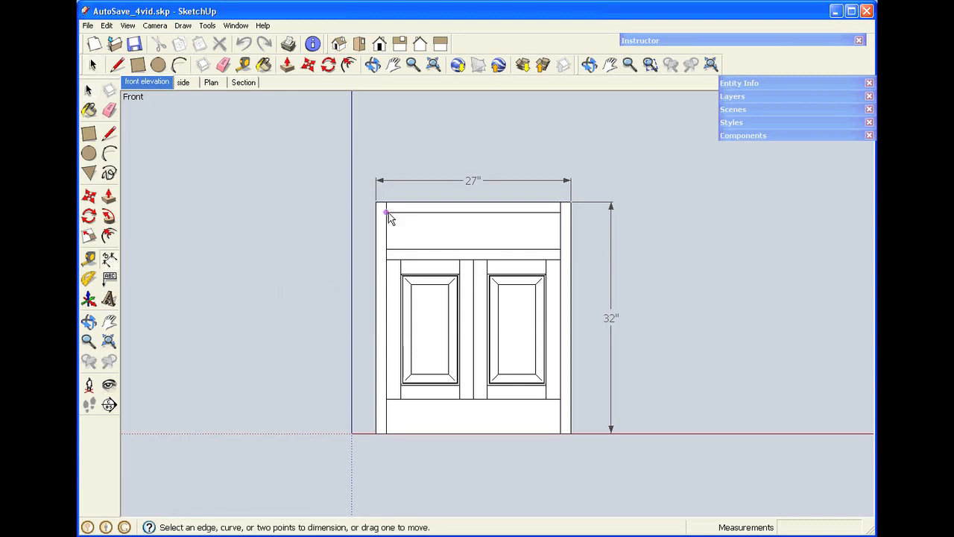
pyautogui.click(387, 213)
pyautogui.click(386, 249)
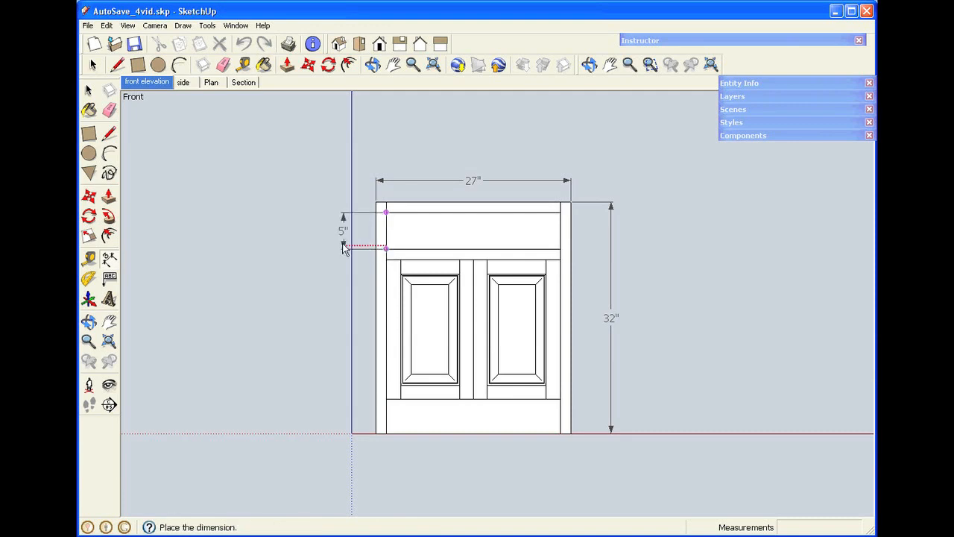
pyautogui.click(329, 248)
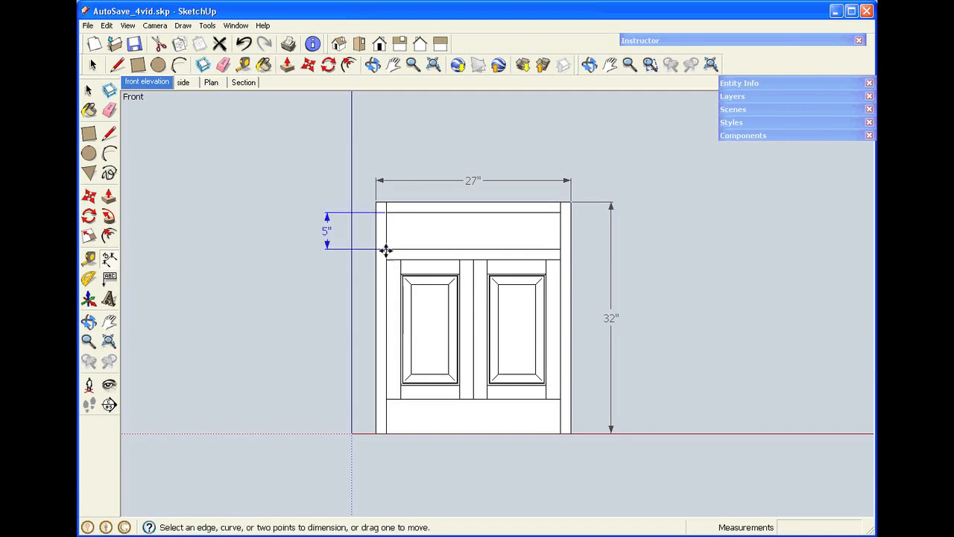
# Step: Dimension the height of the rail between the drawer front and the doors, in line with the drawer height dimension
pyautogui.scroll(3, 391, 249)
pyautogui.scroll(3, 391, 249)
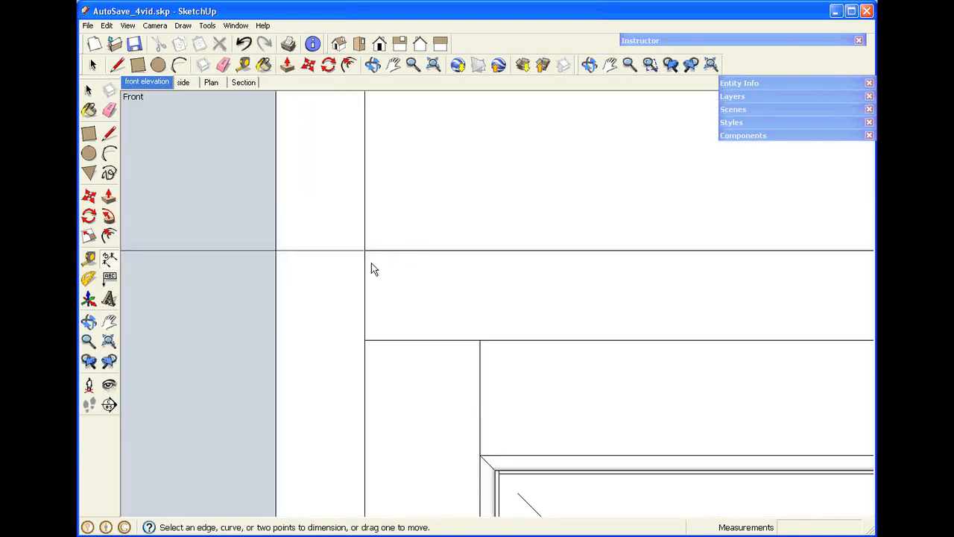
pyautogui.click(365, 254)
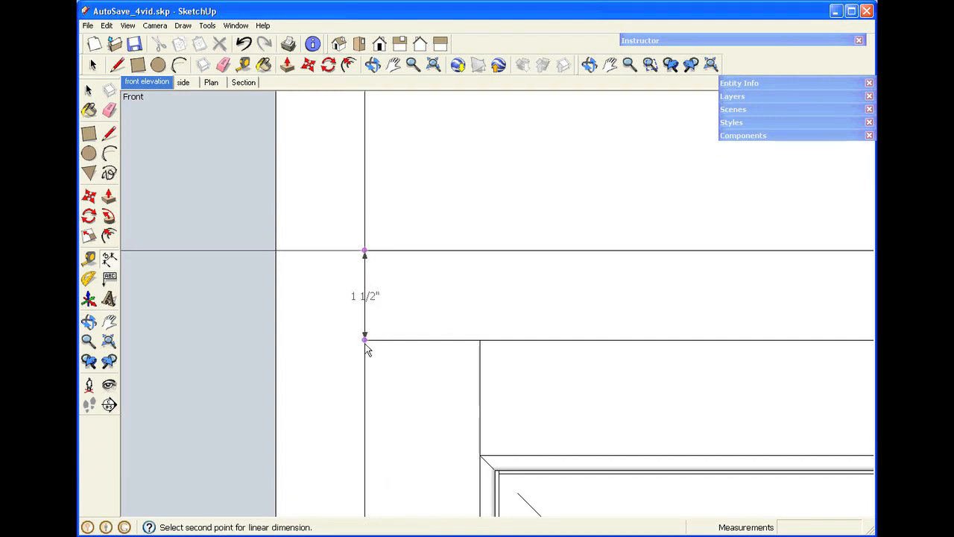
pyautogui.click(365, 340)
pyautogui.scroll(-4, 365, 343)
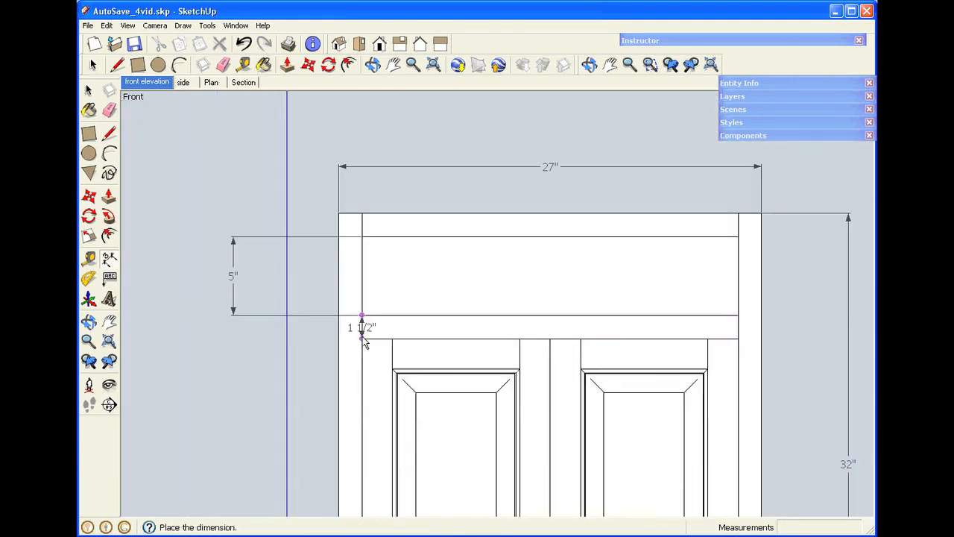
pyautogui.scroll(-1, 364, 341)
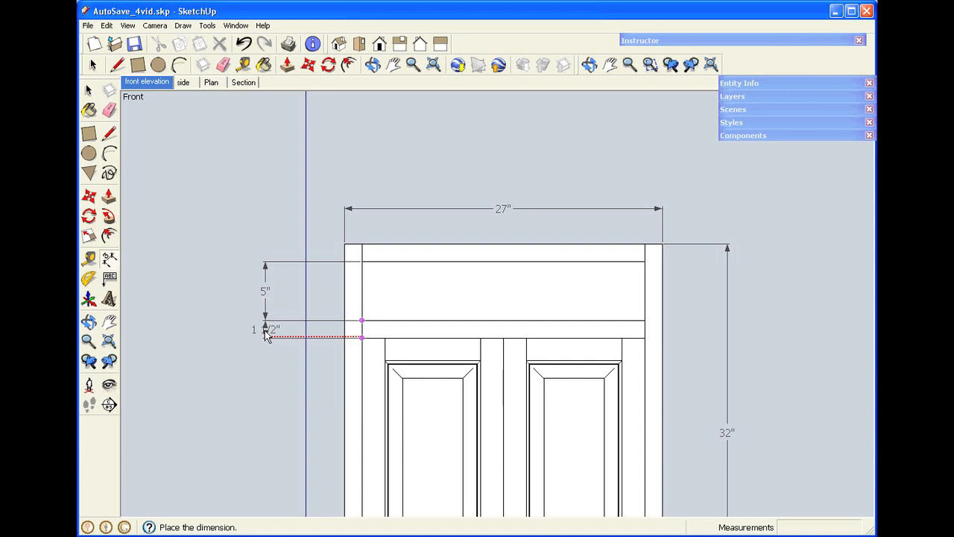
pyautogui.click(266, 334)
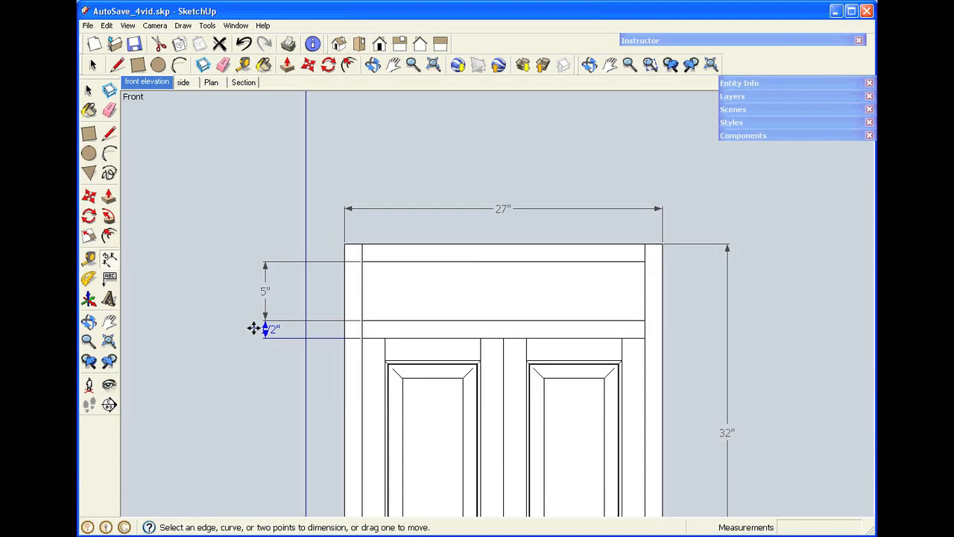
# Step: Set the front rail dimension's text position to Outside End
pyautogui.rightClick(258, 329)
pyautogui.moveTo(275, 387)
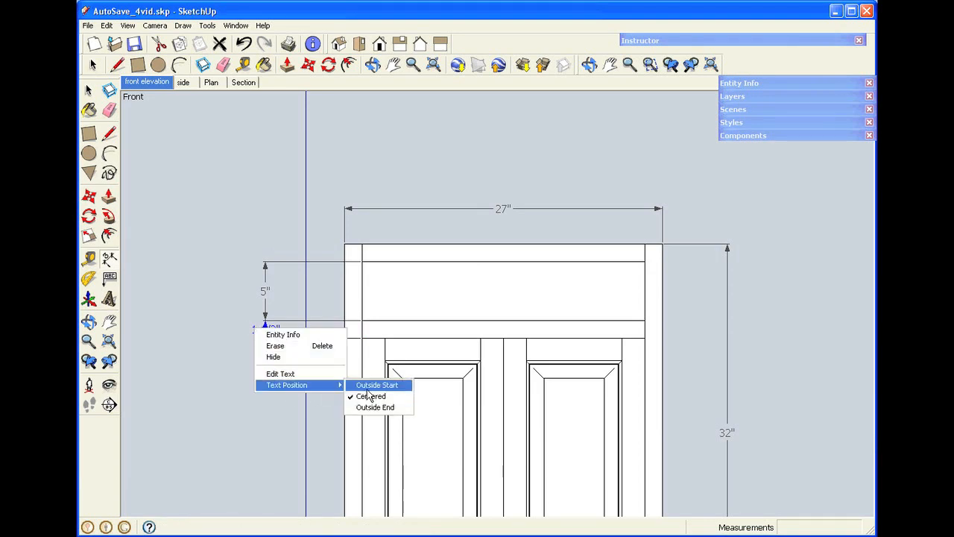
pyautogui.click(375, 407)
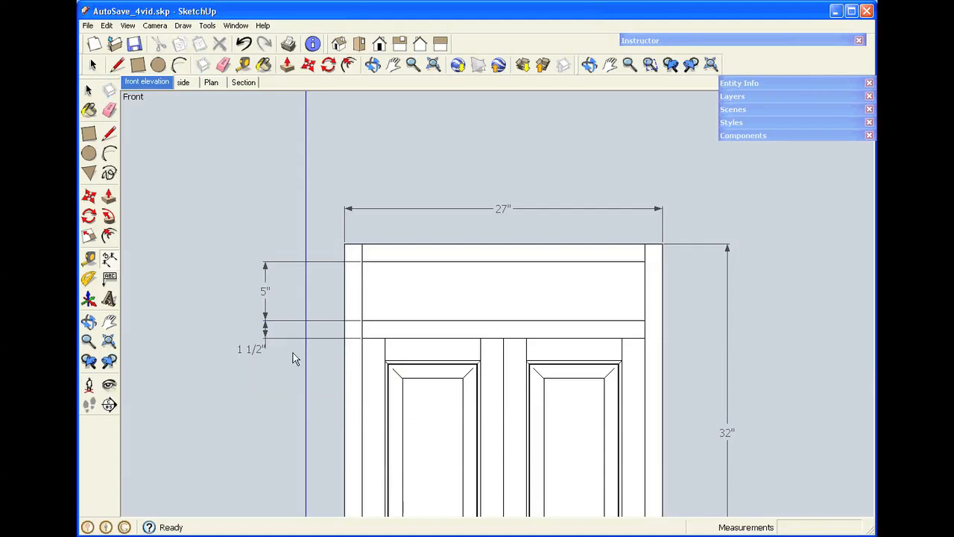
# Step: Change the front rail dimension's text position to Outside Start
pyautogui.rightClick(249, 352)
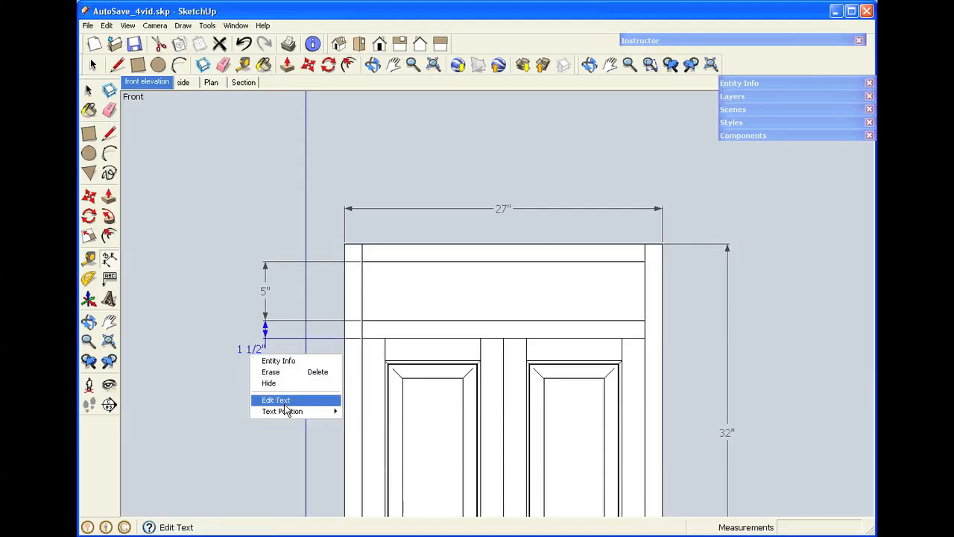
pyautogui.moveTo(292, 411)
pyautogui.click(370, 422)
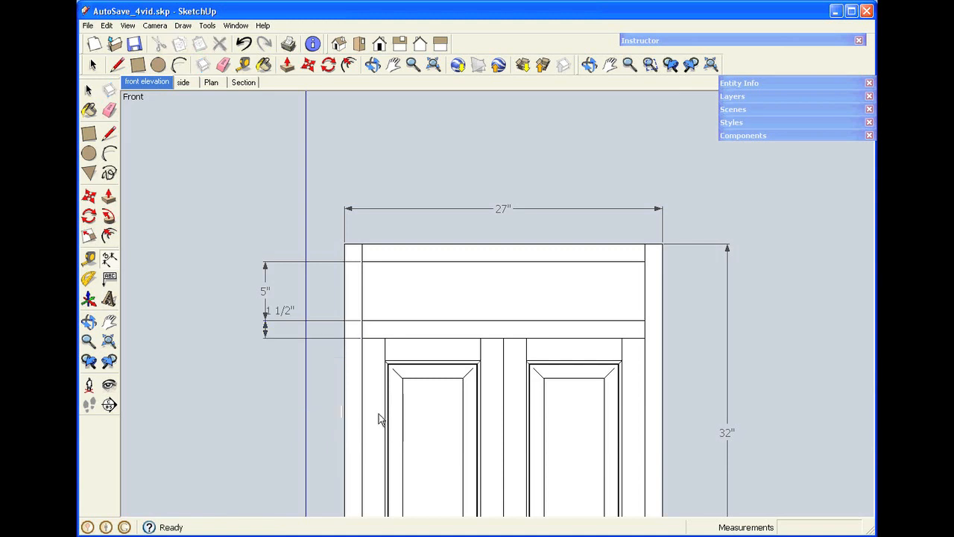
# Step: Examine the legibility of the front dimension text at different zoom levels and orbit angles, and restore the front view
pyautogui.scroll(-1, 328, 391)
pyautogui.scroll(-1, 328, 391)
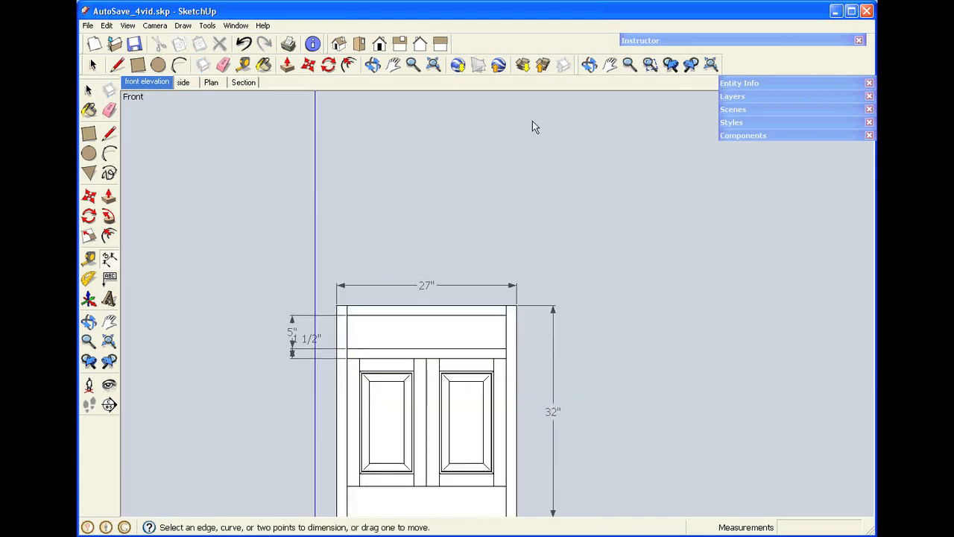
pyautogui.click(609, 65)
pyautogui.moveTo(411, 326); pyautogui.dragTo(440, 242)
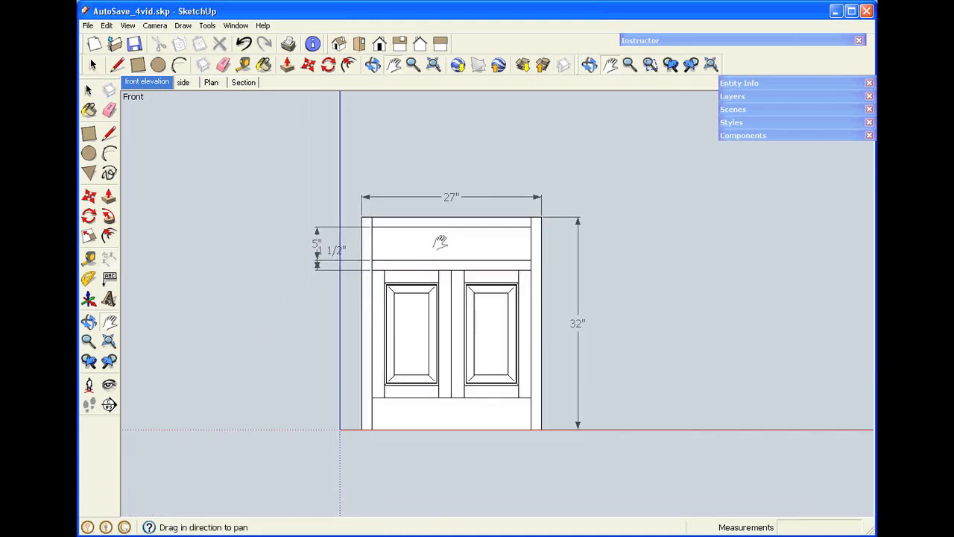
pyautogui.rightClick(345, 309)
pyautogui.click(361, 329)
pyautogui.moveTo(341, 299); pyautogui.dragTo(386, 329)
pyautogui.scroll(3, 370, 252)
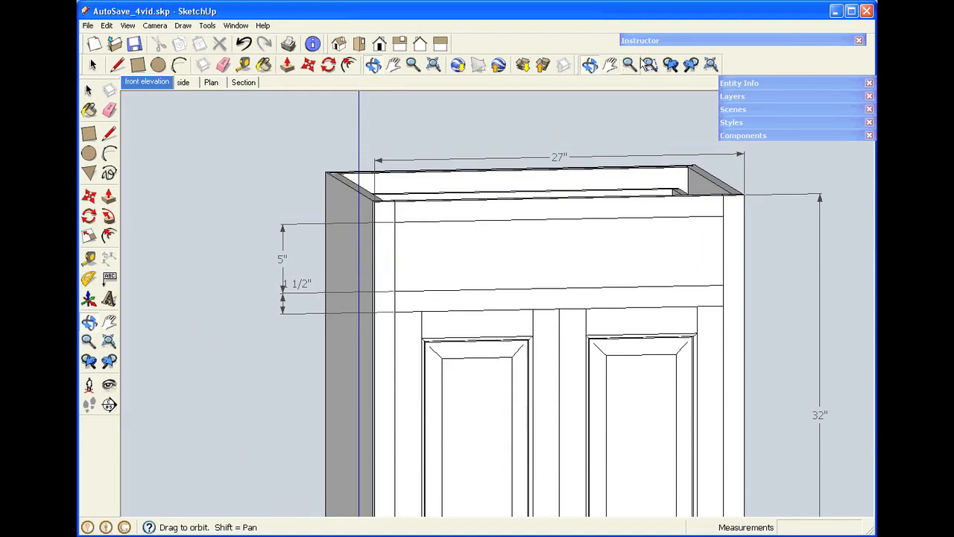
pyautogui.click(671, 65)
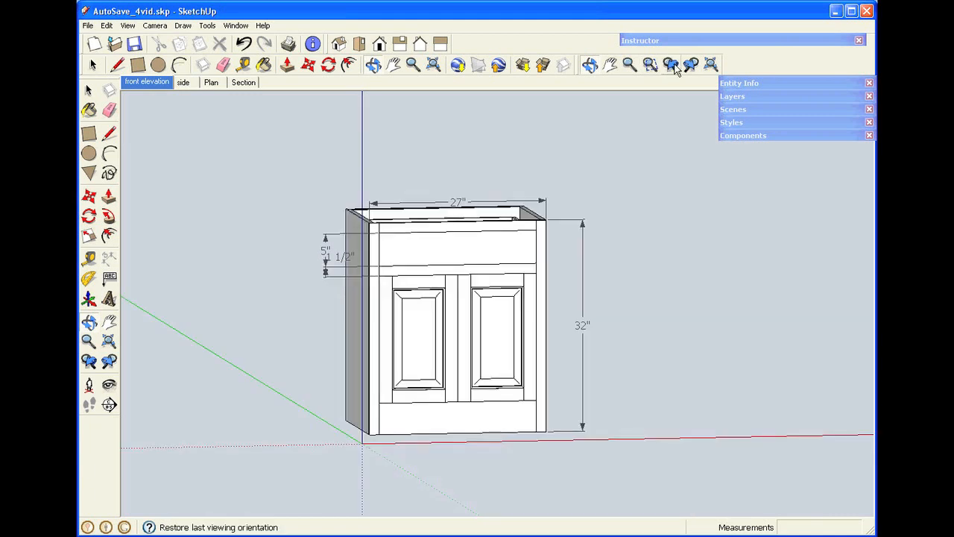
pyautogui.click(671, 65)
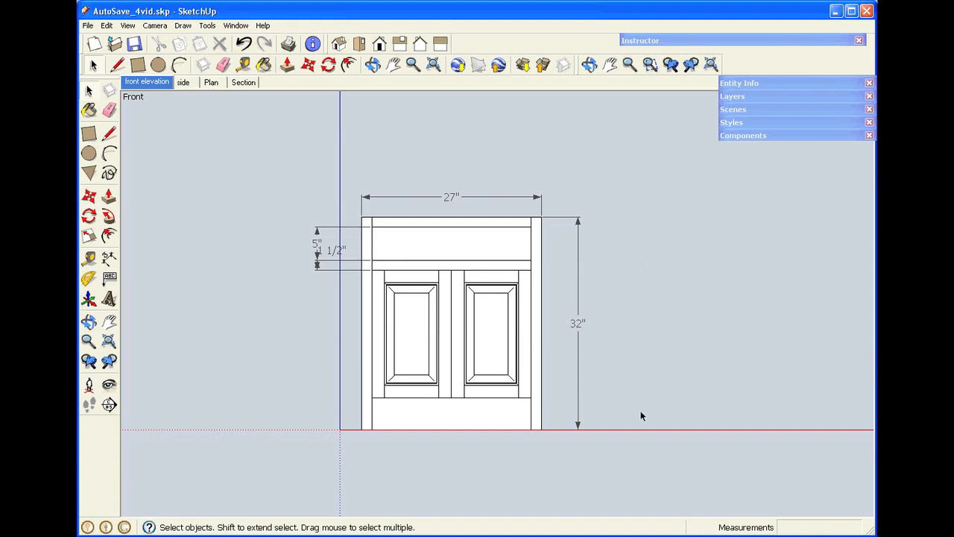
# Step: Set the model's dimension leader line endpoints to Open Arrow
pyautogui.scroll(1, 522, 458)
pyautogui.scroll(1, 629, 326)
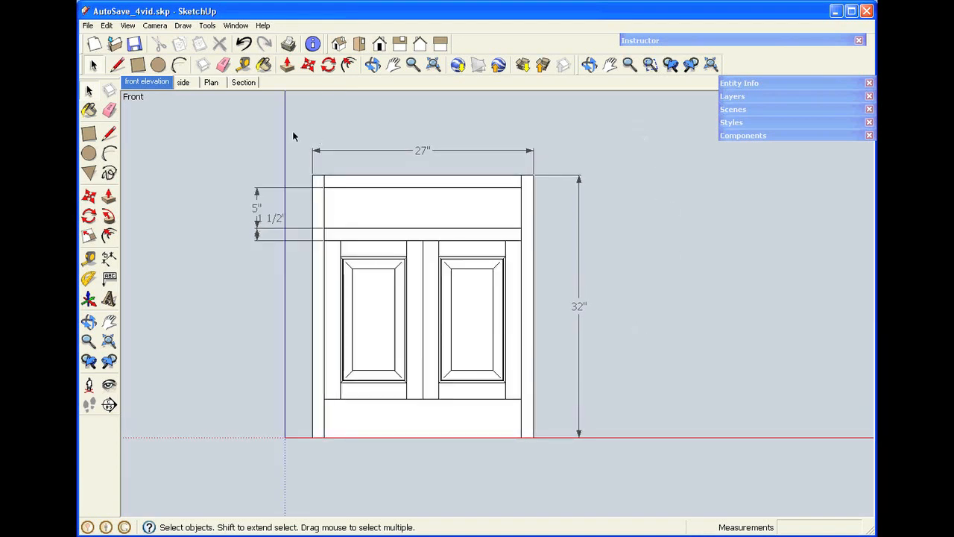
pyautogui.click(237, 26)
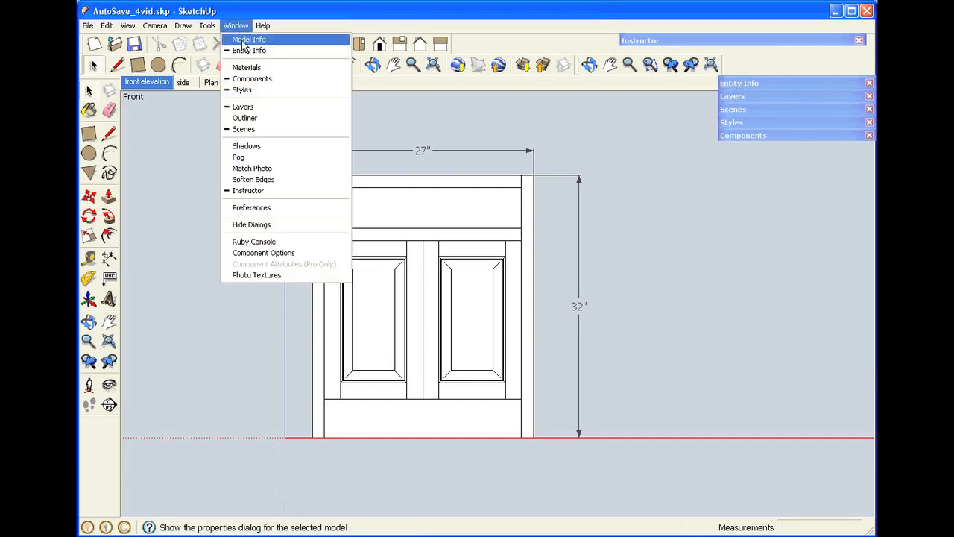
pyautogui.click(242, 42)
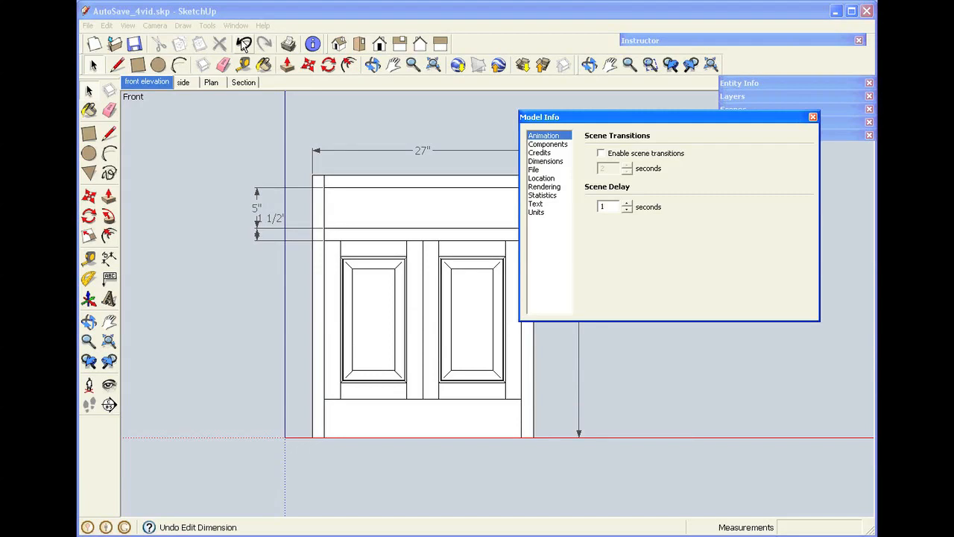
pyautogui.click(556, 163)
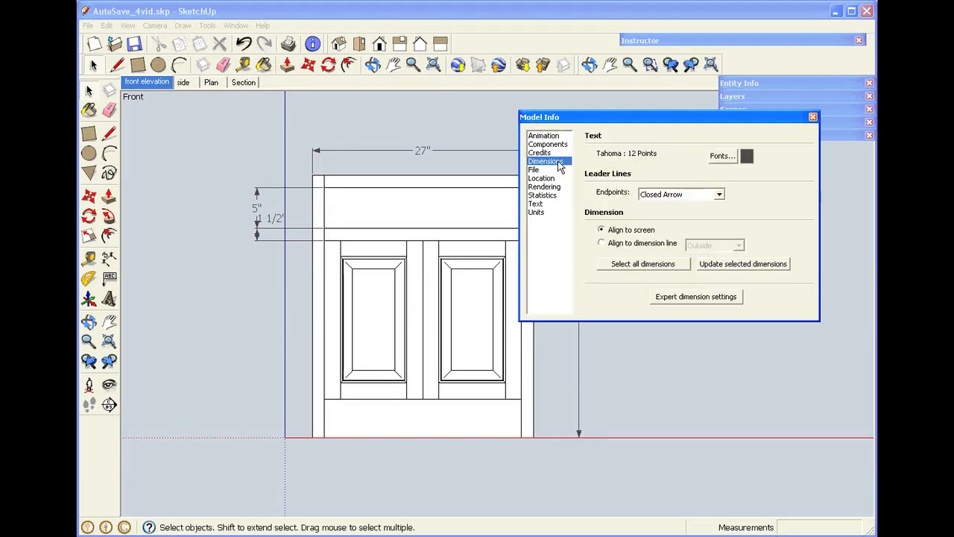
pyautogui.click(722, 156)
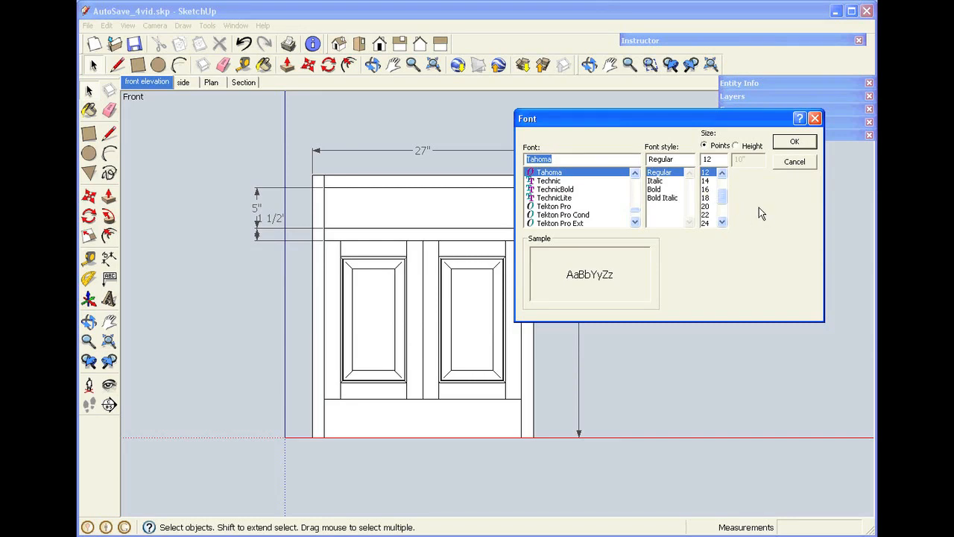
pyautogui.click(792, 144)
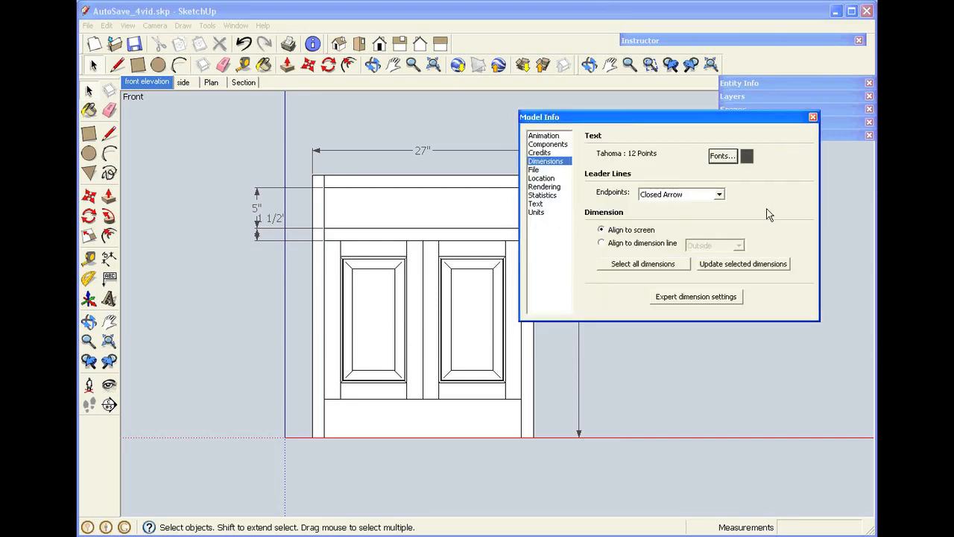
pyautogui.click(719, 196)
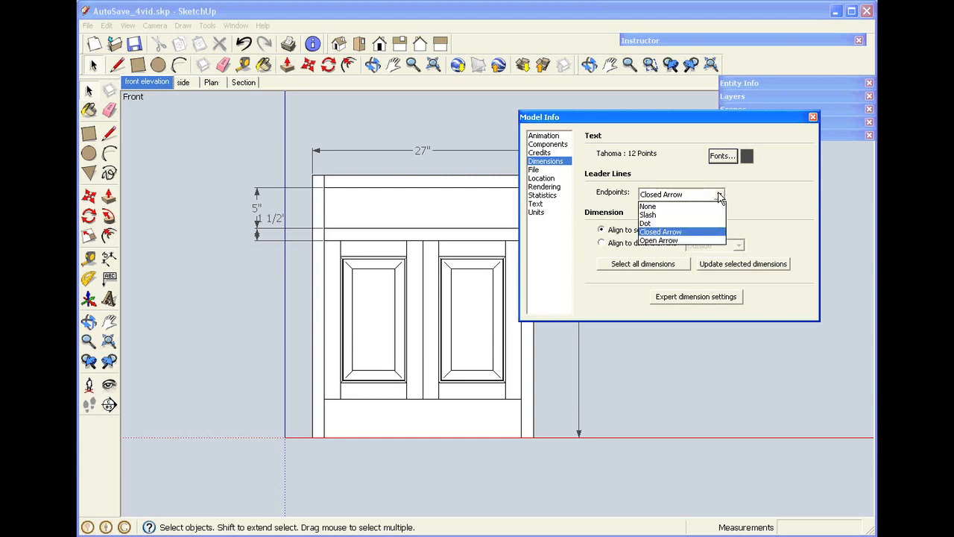
pyautogui.click(668, 241)
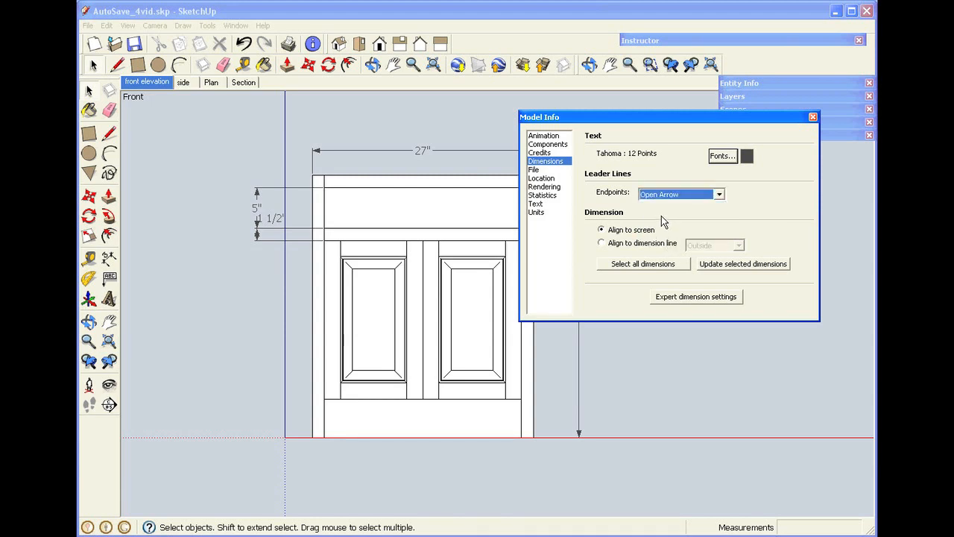
# Step: Set the model's dimension text font to Tekton Pro Bold at 16 points
pyautogui.click(723, 157)
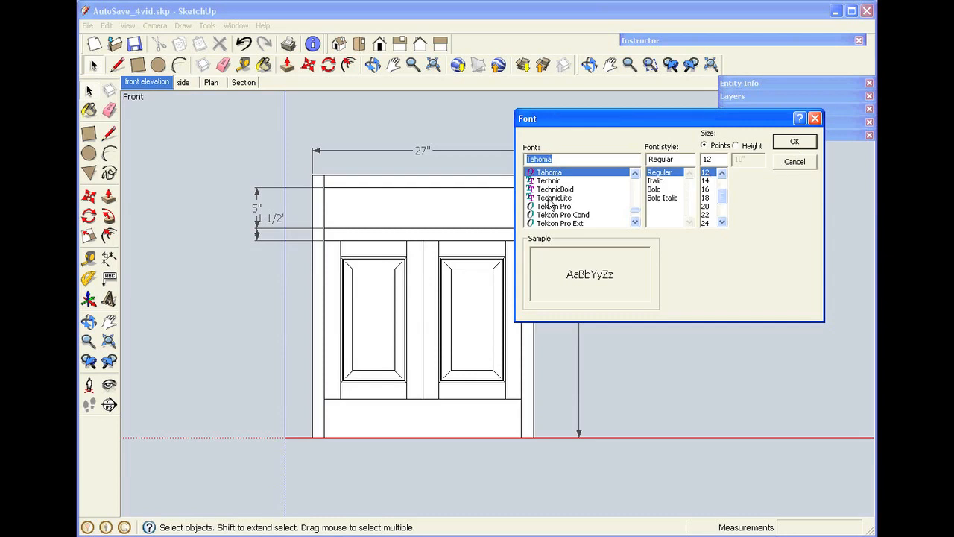
pyautogui.click(556, 207)
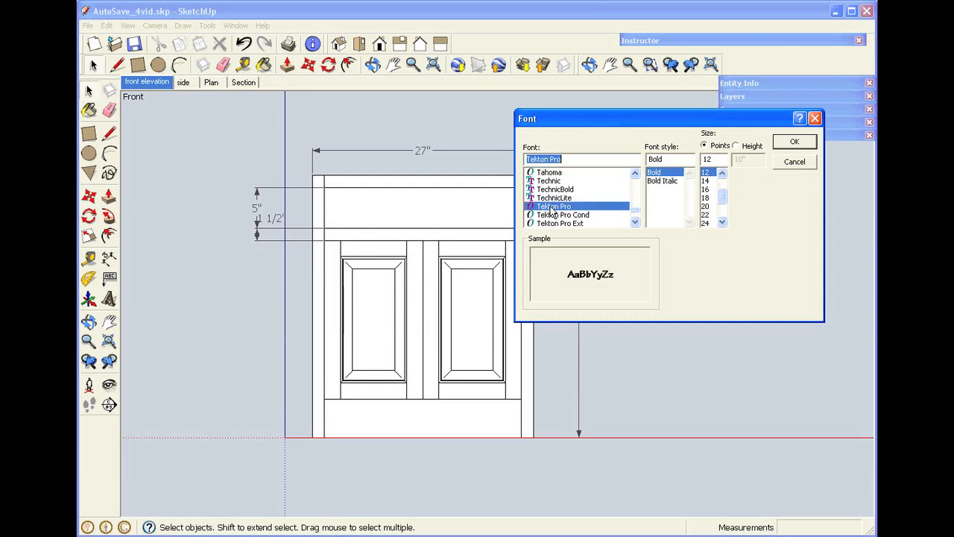
pyautogui.click(707, 190)
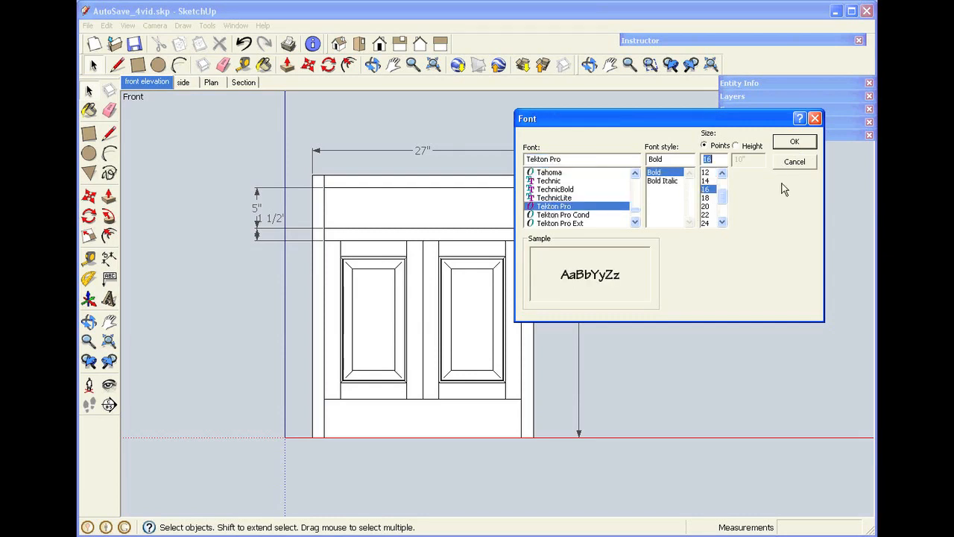
pyautogui.click(793, 143)
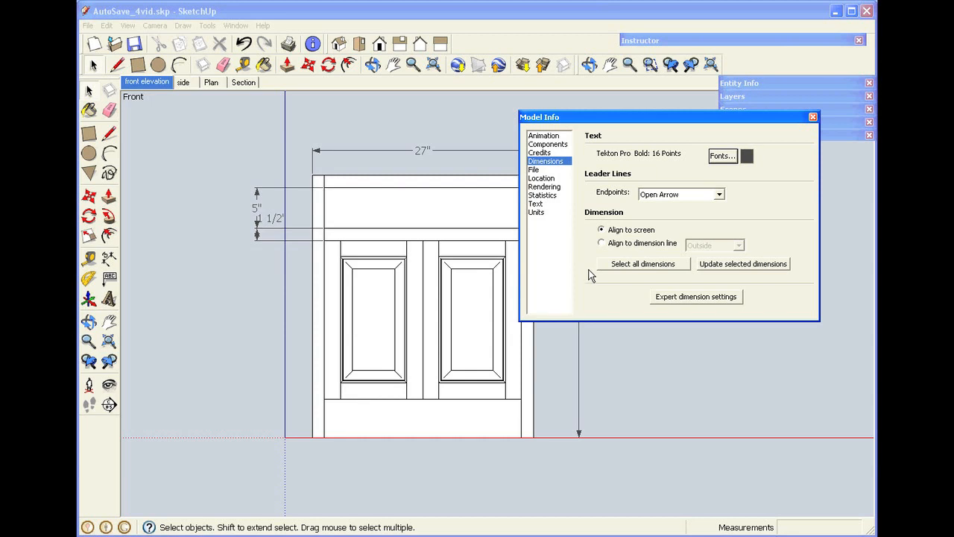
# Step: Apply the new font and endpoint style to all existing dimensions, and check the expert dimension settings
pyautogui.click(623, 270)
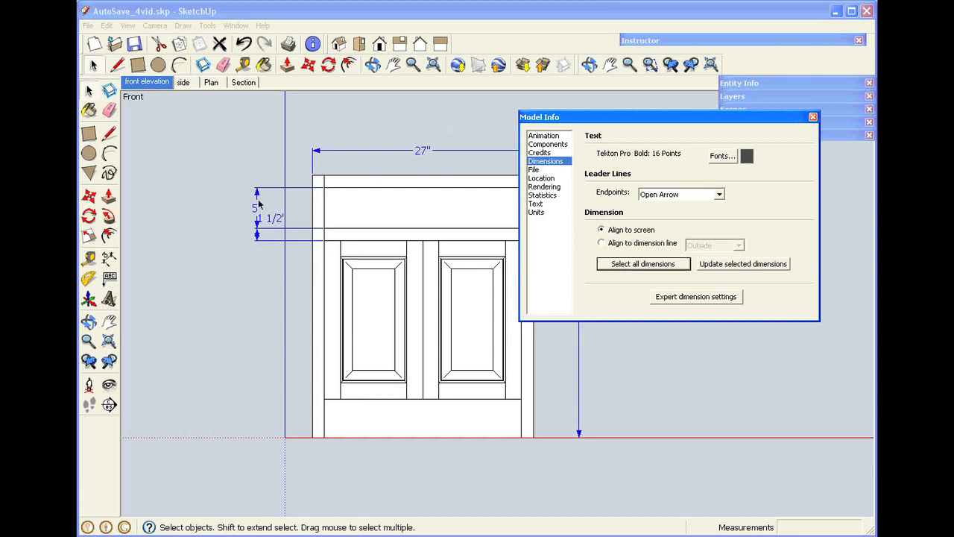
pyautogui.click(764, 268)
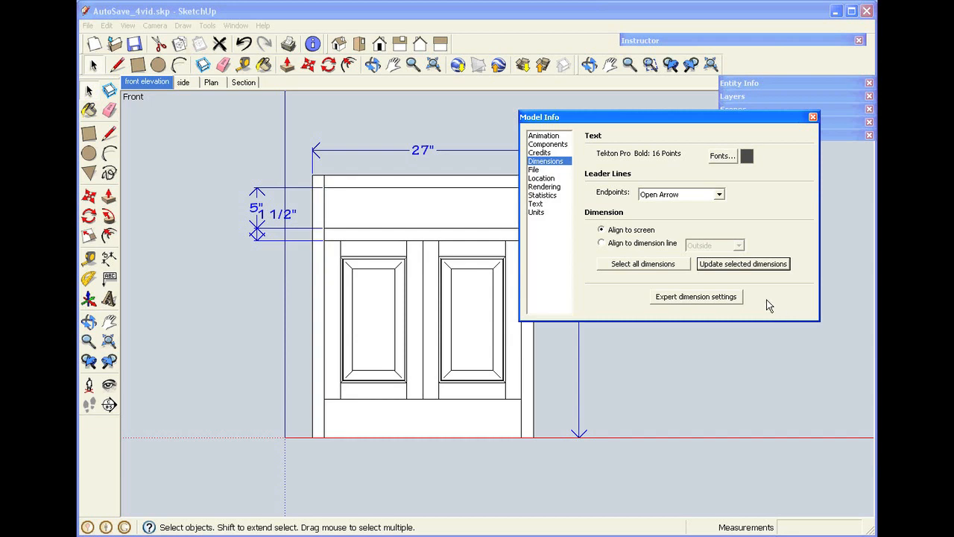
pyautogui.click(726, 300)
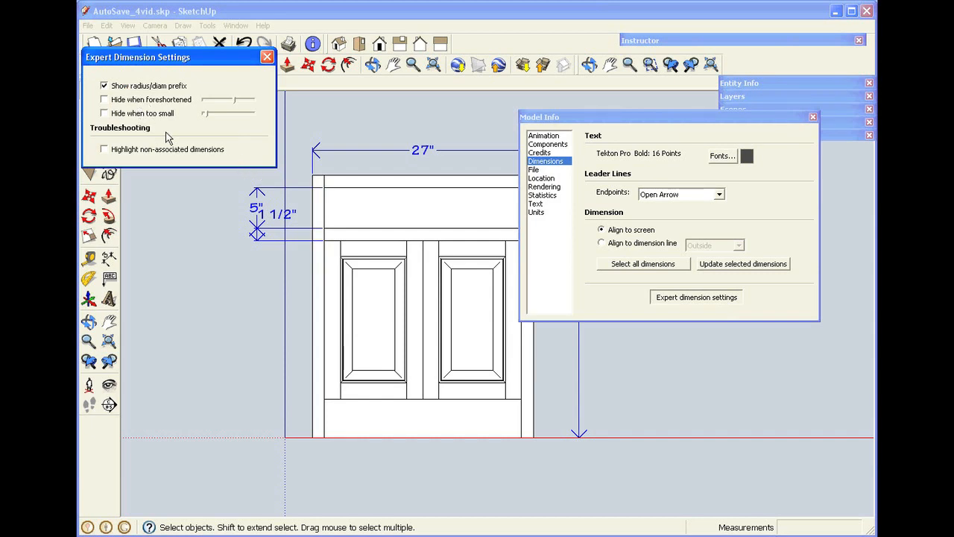
pyautogui.click(267, 57)
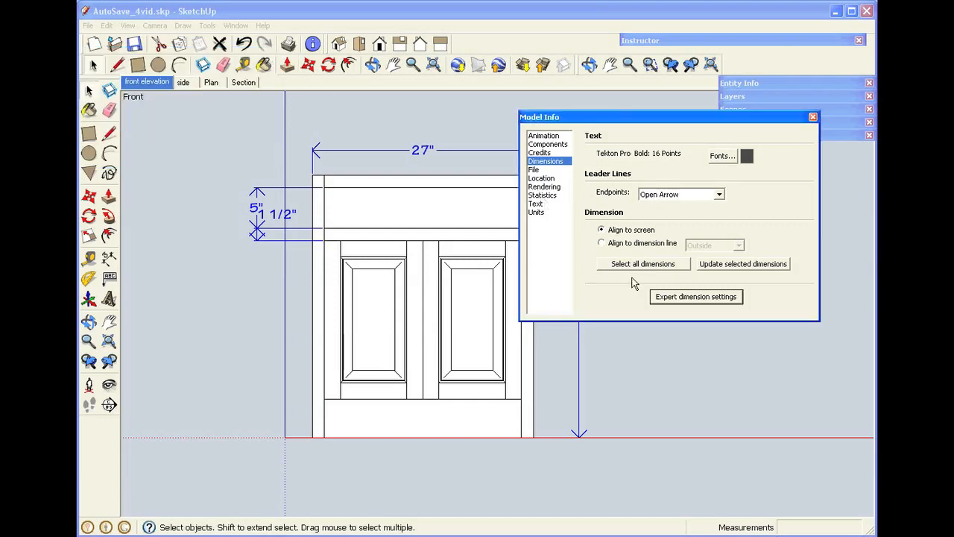
pyautogui.click(813, 118)
pyautogui.click(685, 244)
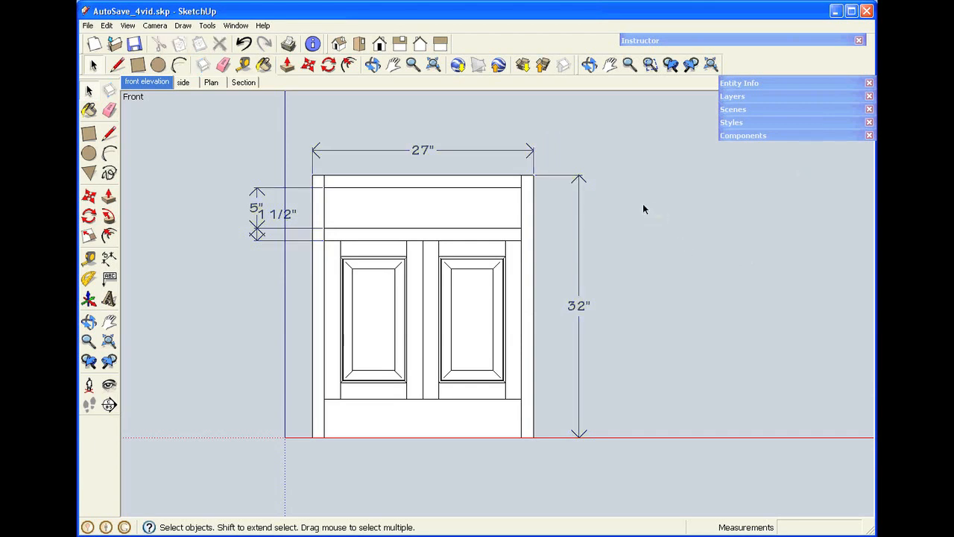
# Step: Open the cabinet component and the right stile nested inside it for editing
pyautogui.click(528, 221)
pyautogui.rightClick(527, 221)
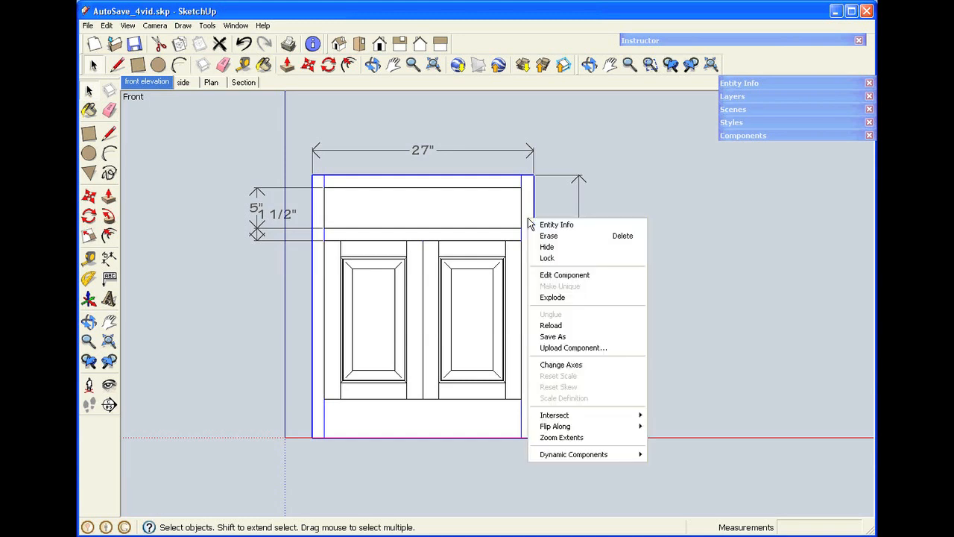
pyautogui.click(539, 277)
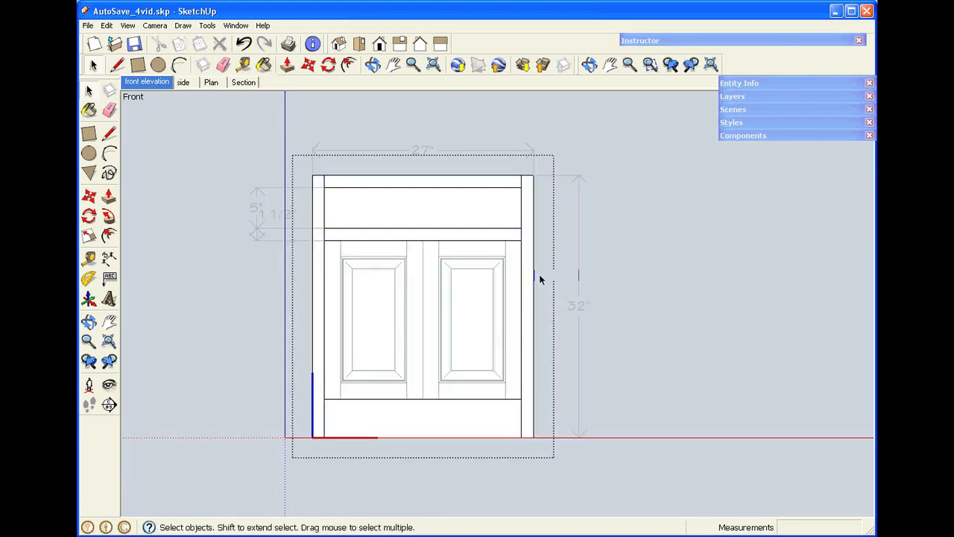
pyautogui.click(529, 230)
pyautogui.rightClick(528, 232)
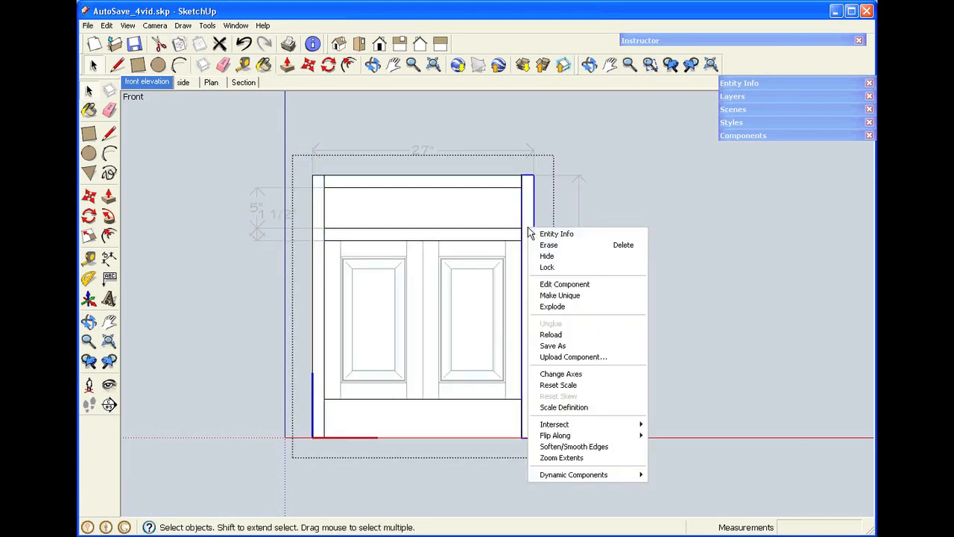
pyautogui.click(557, 288)
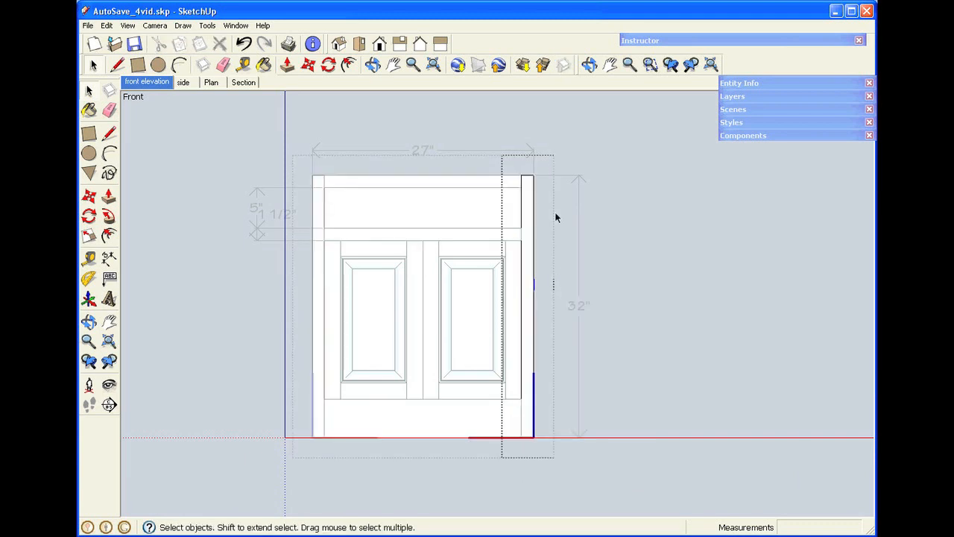
# Step: Stretch the stile's upper end upward by about 4 1/4" along the blue axis
pyautogui.moveTo(508, 169); pyautogui.dragTo(555, 219)
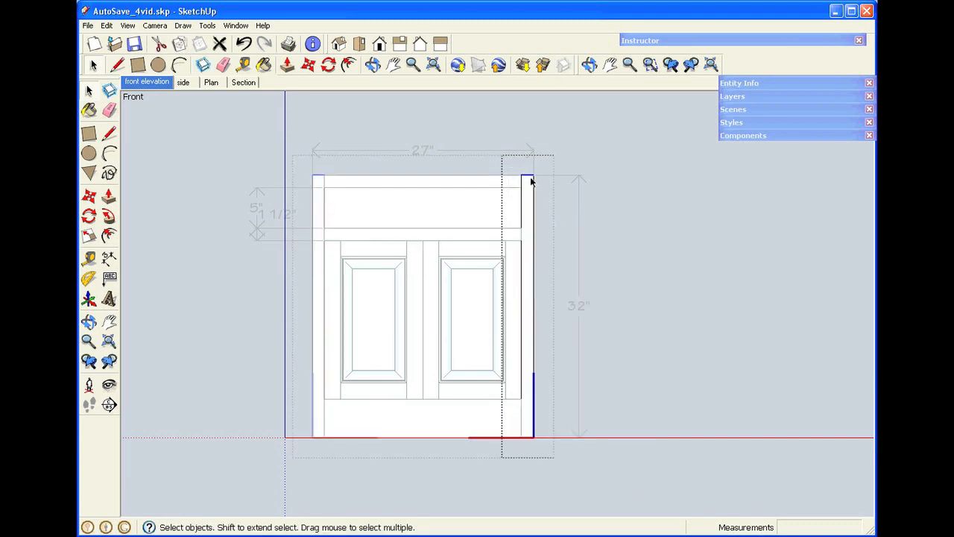
pyautogui.press('m')
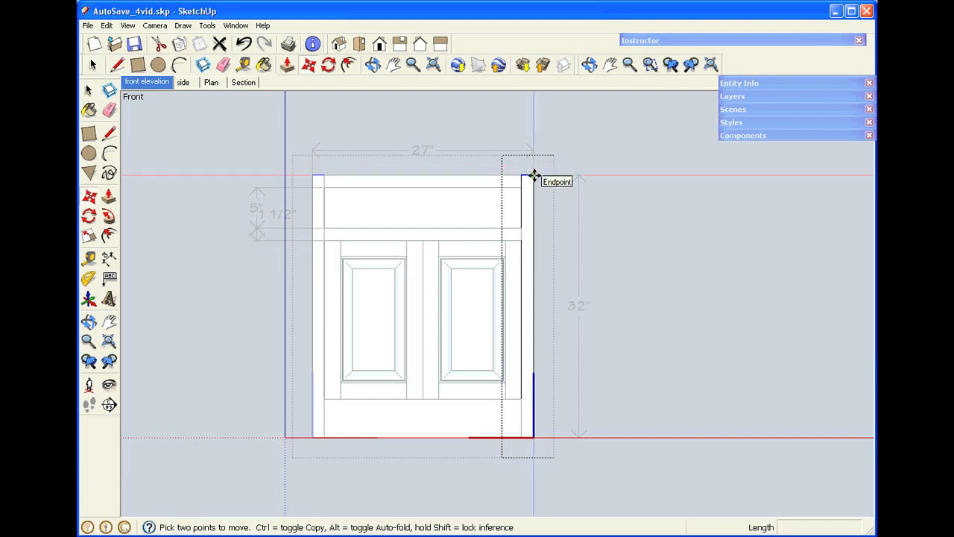
pyautogui.click(534, 176)
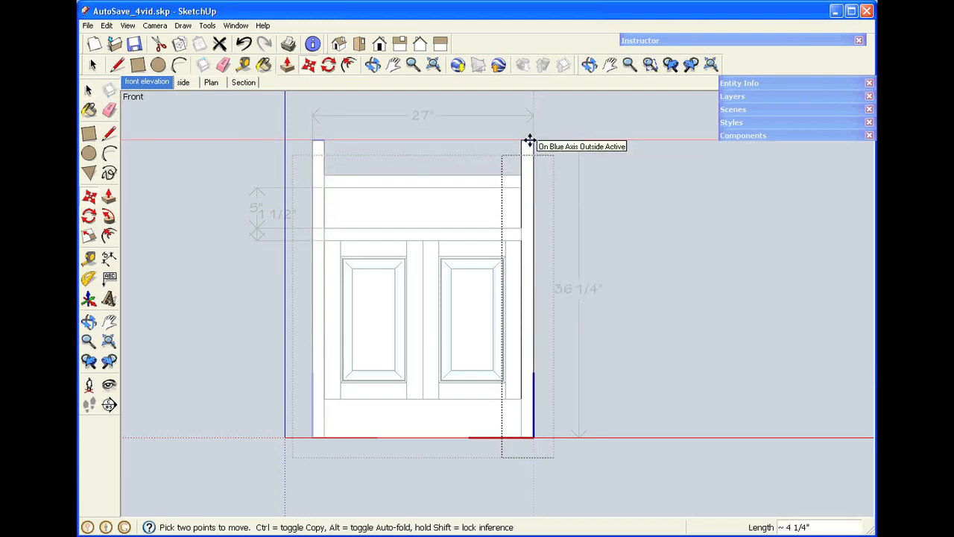
pyautogui.click(529, 141)
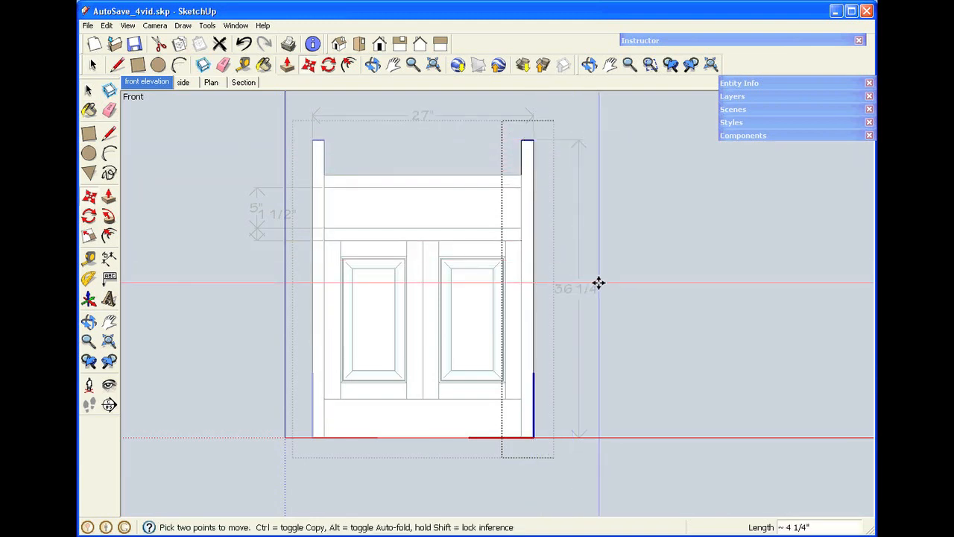
pyautogui.press('space')
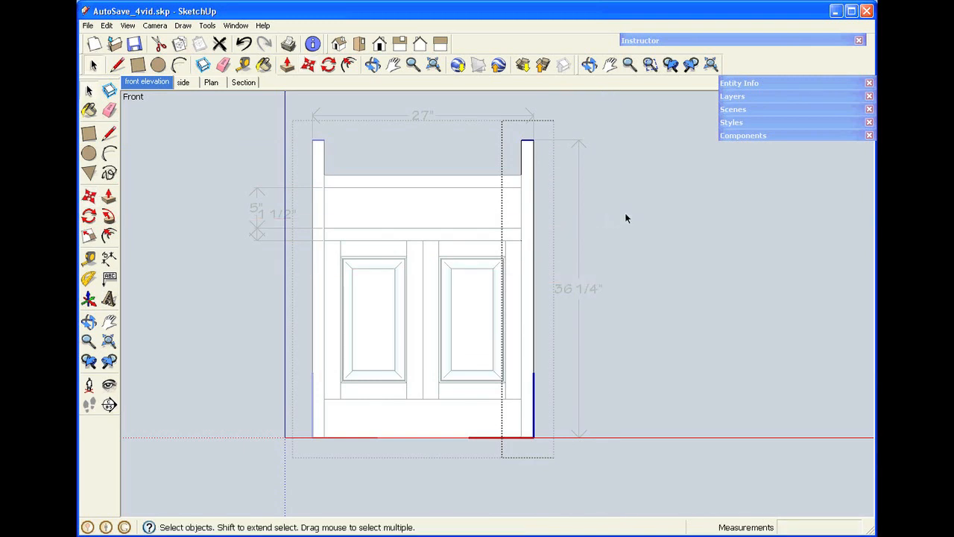
# Step: Undo the stile stretch and leave the stile and cabinet component editing
pyautogui.hotkey('ctrl', 'z')
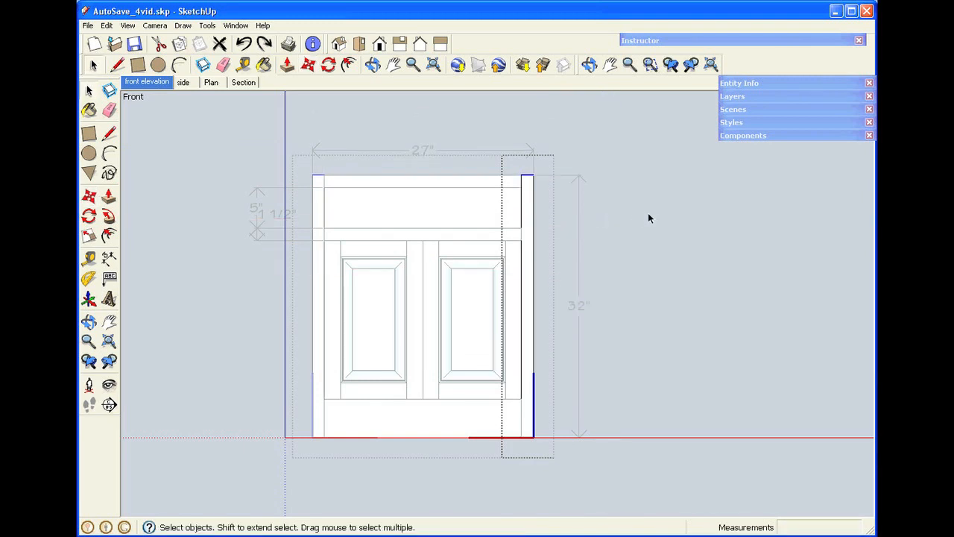
pyautogui.click(647, 210)
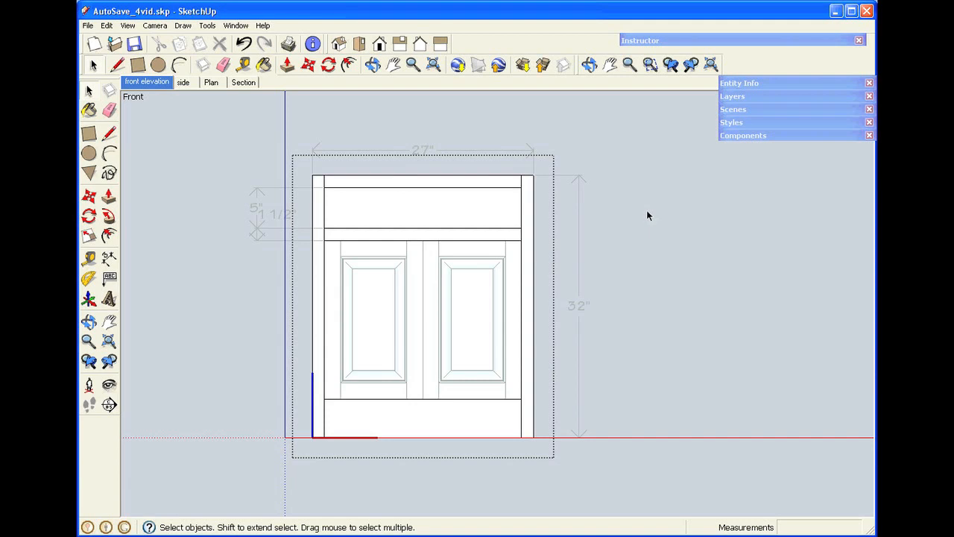
pyautogui.click(647, 216)
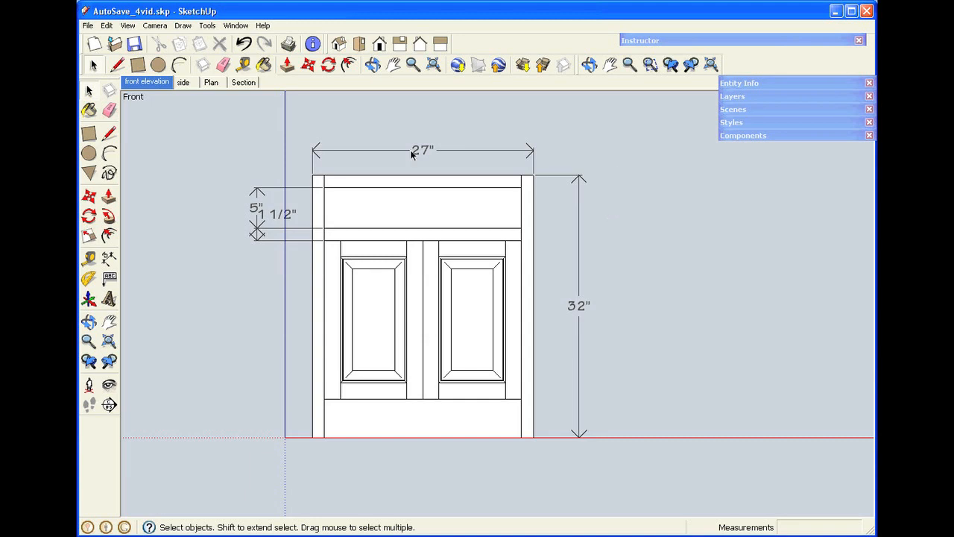
# Step: Reduce the model's dimension text size to 12 points, keeping the Tekton Pro Bold font
pyautogui.click(236, 25)
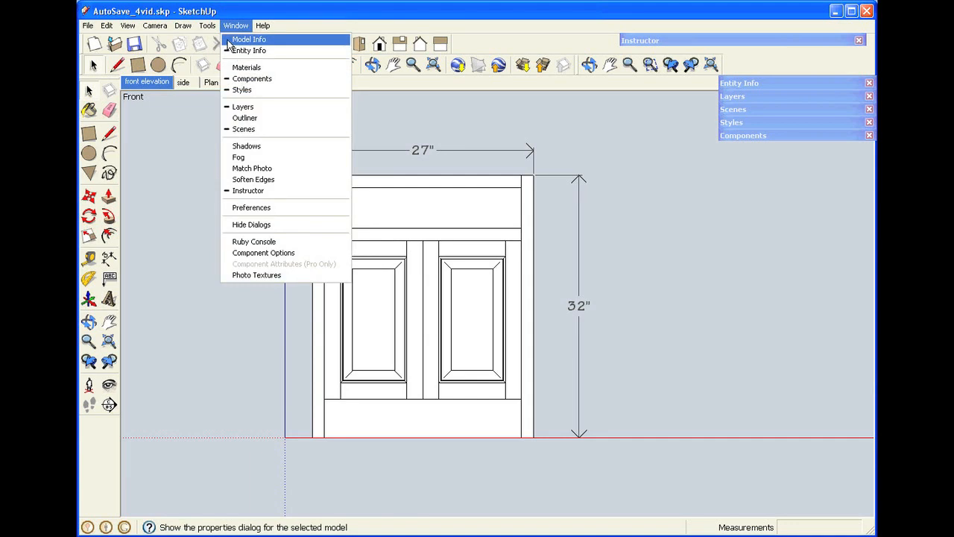
pyautogui.click(231, 40)
pyautogui.click(727, 157)
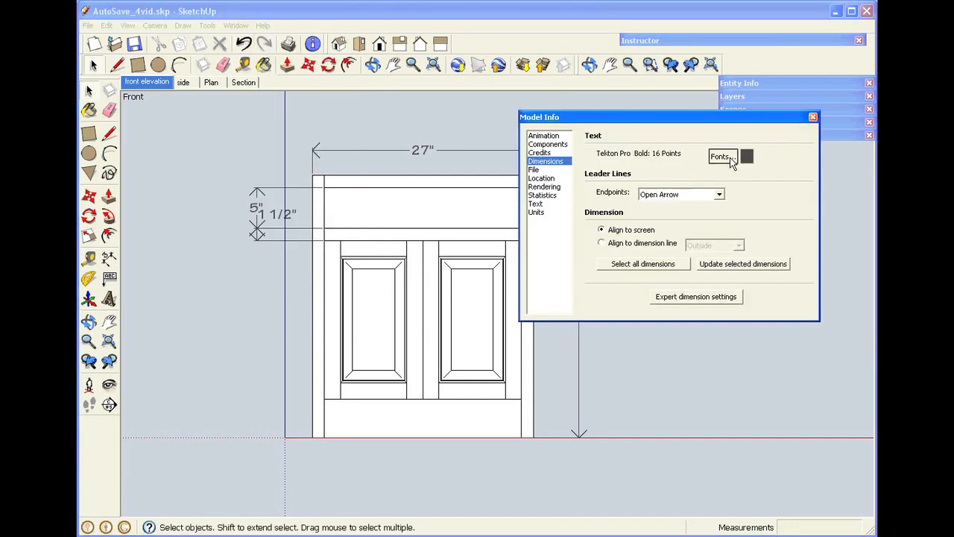
pyautogui.moveTo(722, 201); pyautogui.dragTo(721, 191)
pyautogui.click(709, 190)
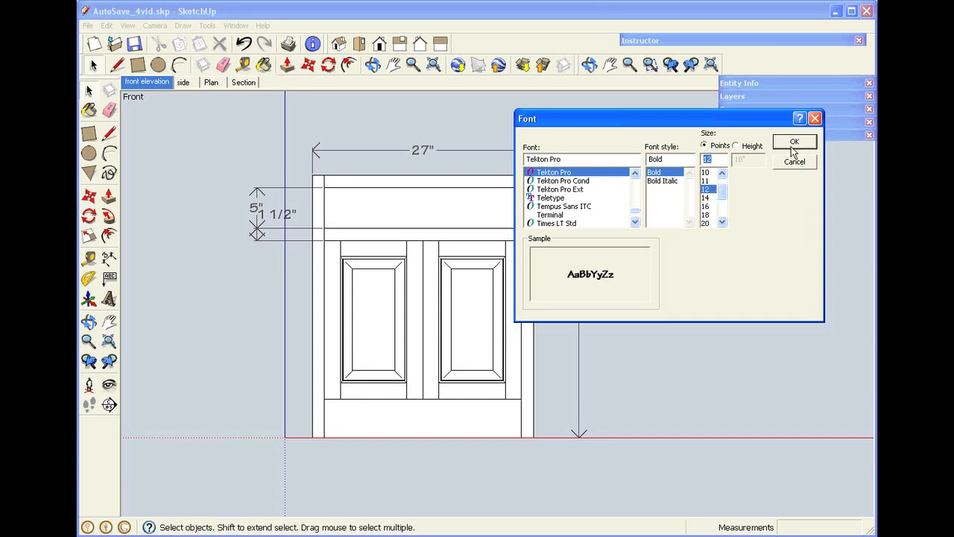
pyautogui.click(793, 142)
# Step: Set the dimension endpoints to Closed Arrow and apply the updated dimension style to all dimensions in the model
pyautogui.click(719, 194)
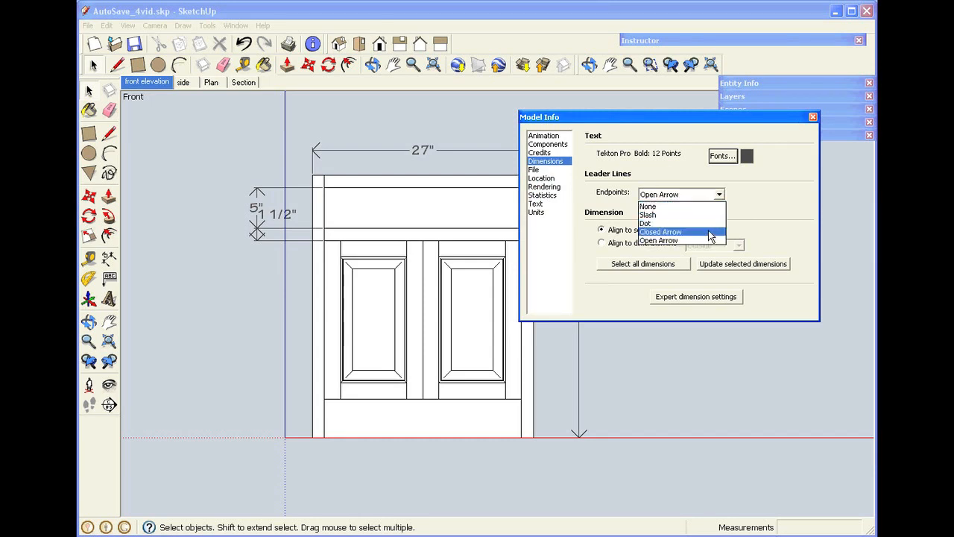
pyautogui.click(714, 232)
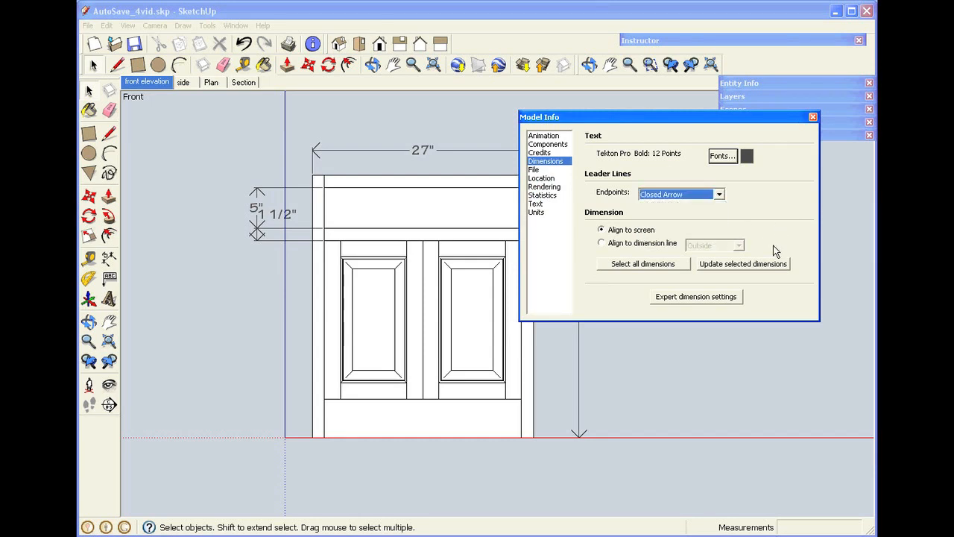
pyautogui.click(623, 264)
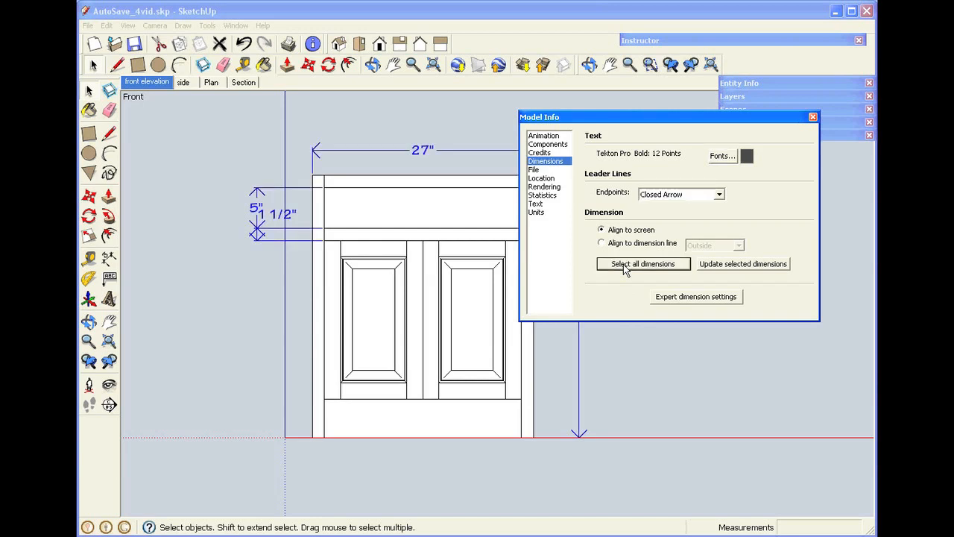
pyautogui.click(753, 265)
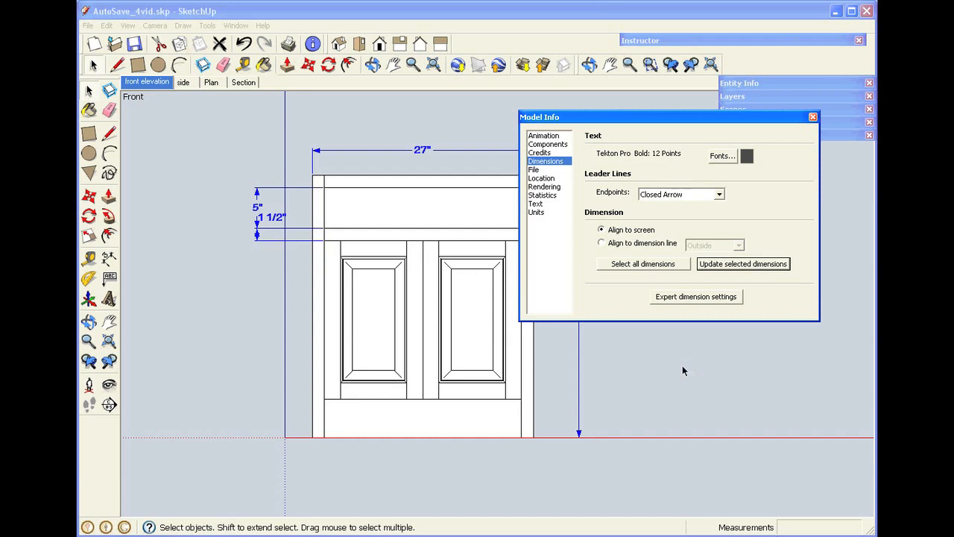
pyautogui.click(813, 117)
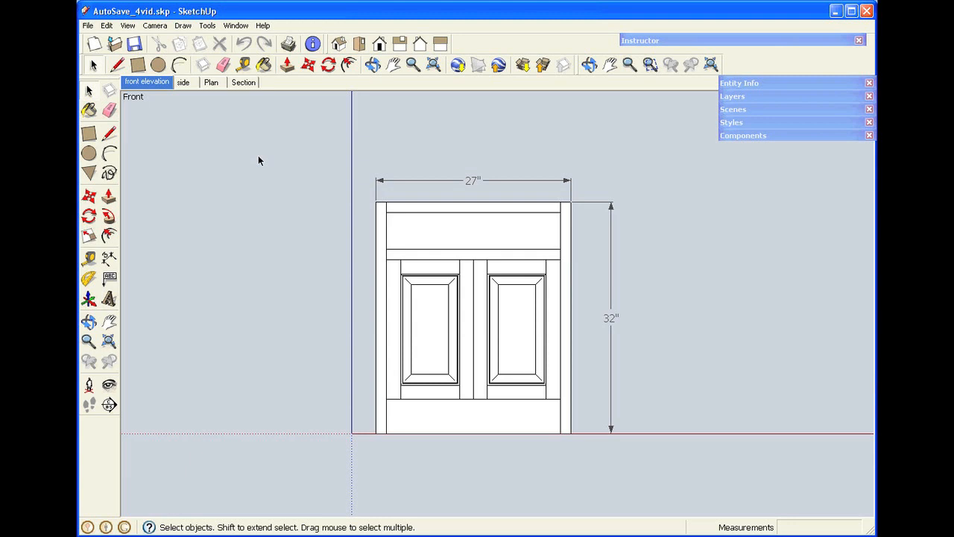
# Step: Check which projection mode the camera uses for the front elevation
pyautogui.click(159, 28)
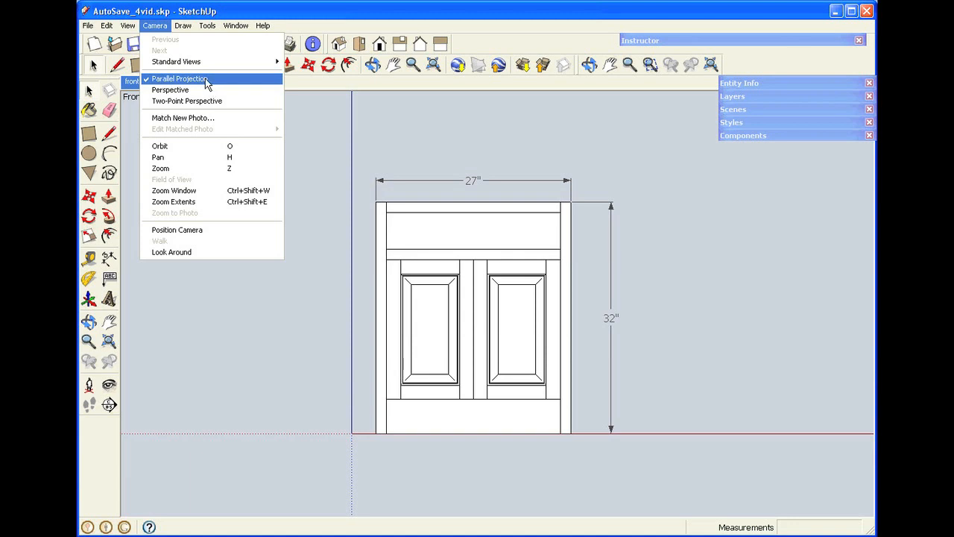
pyautogui.click(325, 134)
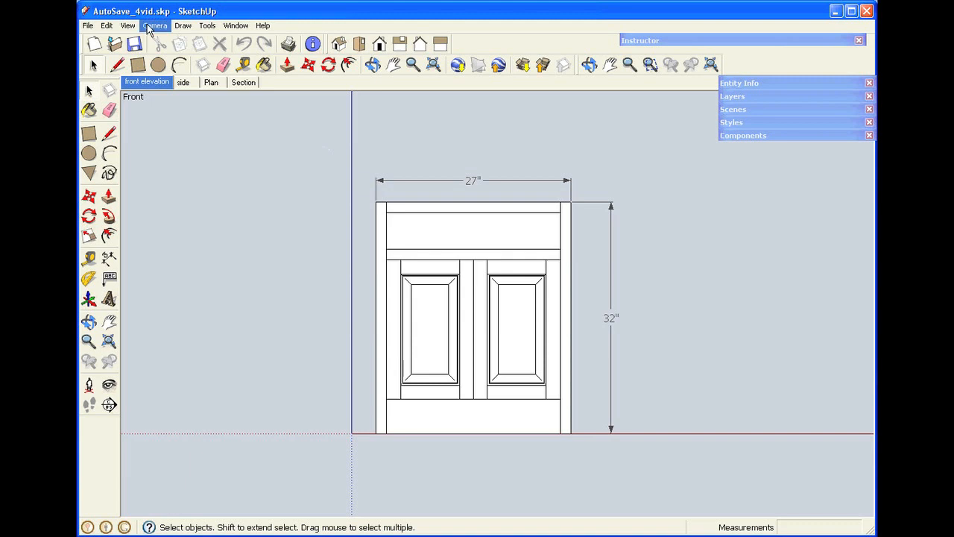
# Step: Open the print setup and choose Adobe PDF as the printer with Letter paper
pyautogui.click(88, 26)
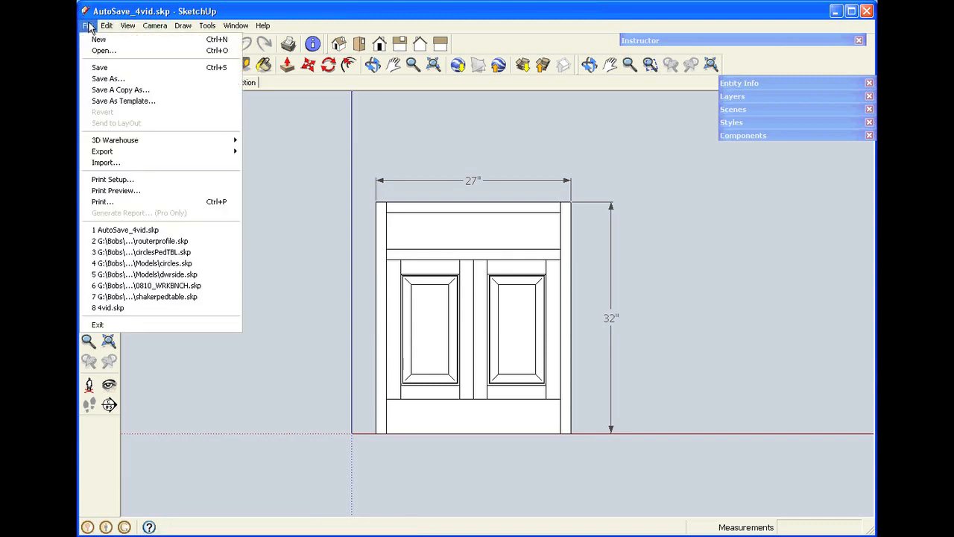
pyautogui.click(109, 180)
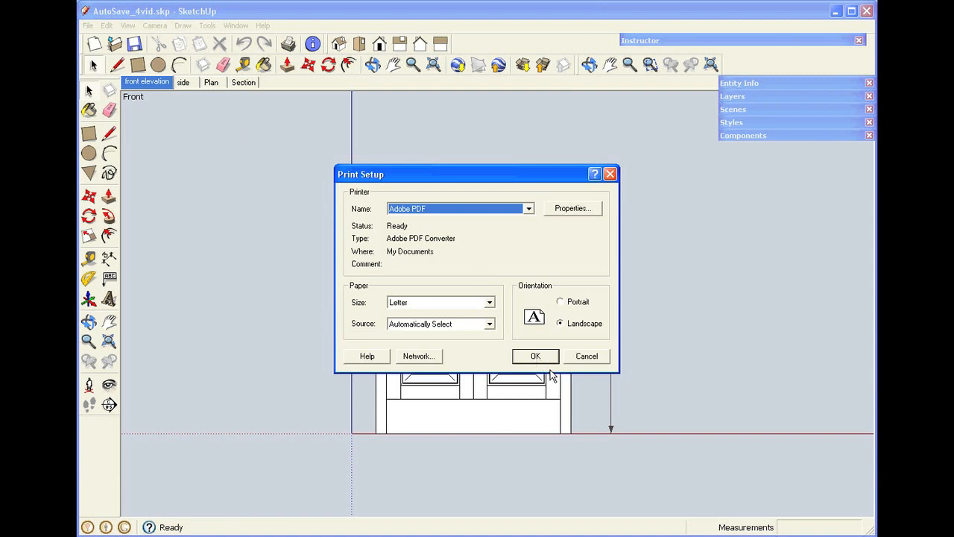
pyautogui.click(528, 208)
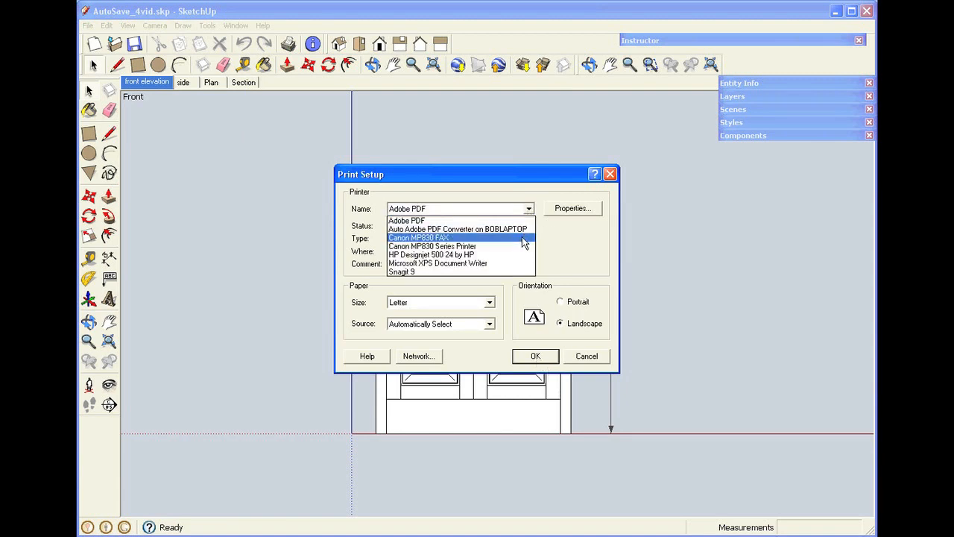
pyautogui.click(524, 239)
pyautogui.click(529, 209)
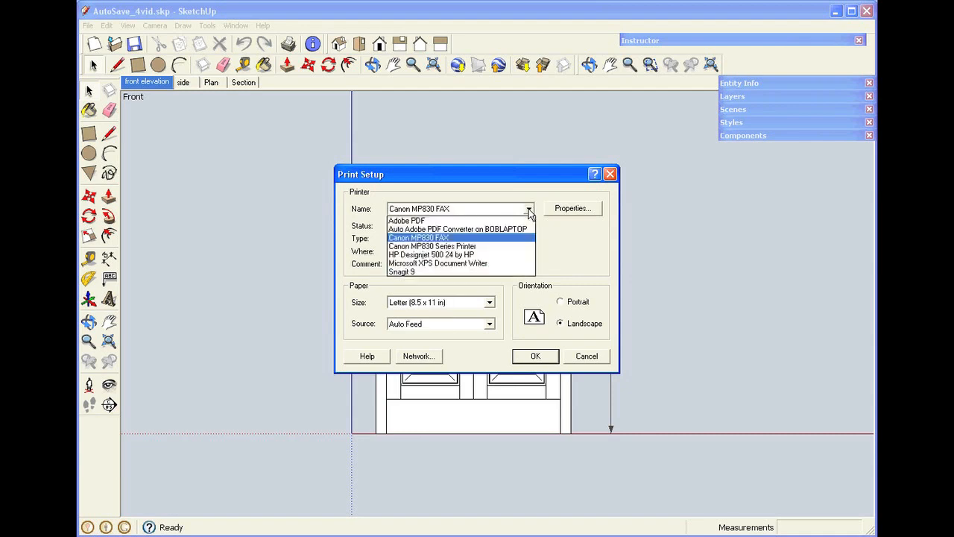
pyautogui.click(523, 220)
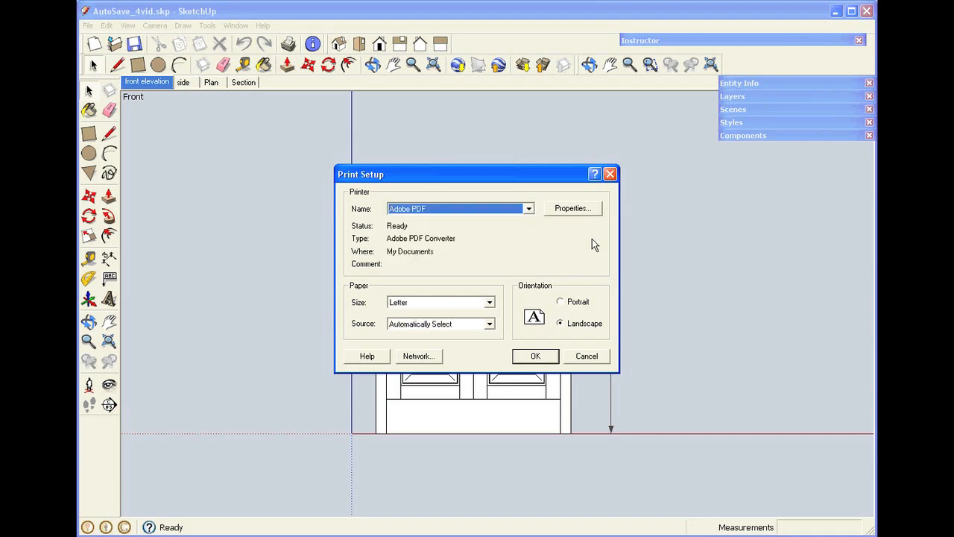
pyautogui.click(489, 303)
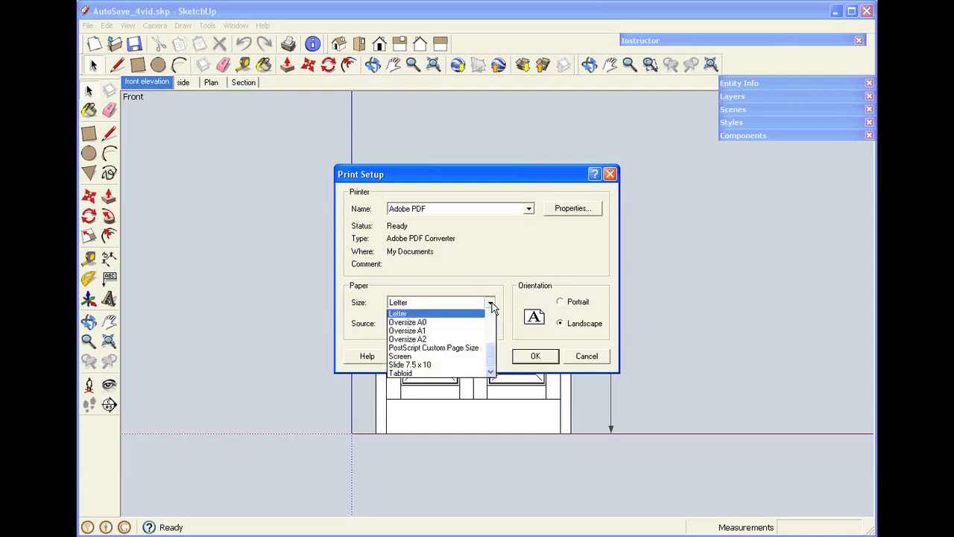
pyautogui.click(489, 303)
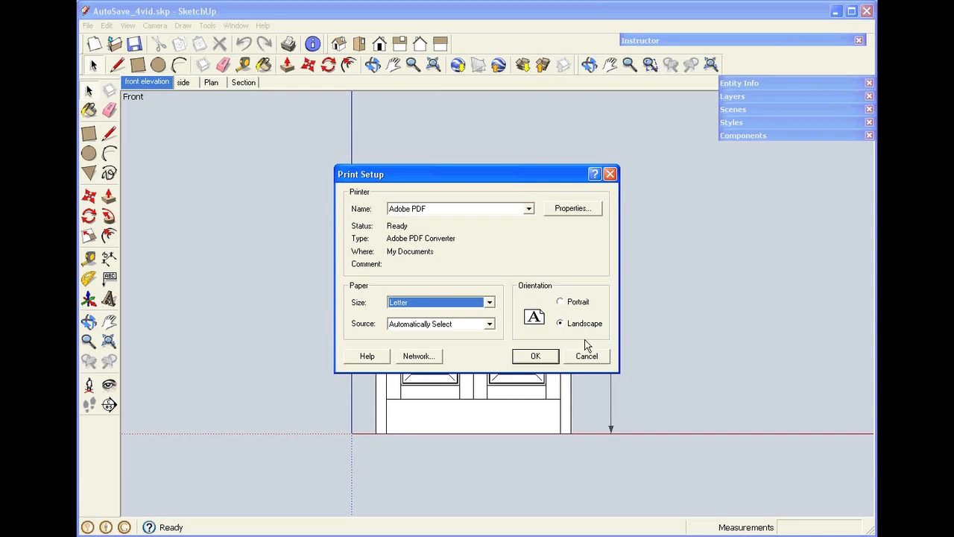
# Step: Review the Adobe PDF printer's conversion and layout properties, and accept the print setup
pyautogui.click(572, 209)
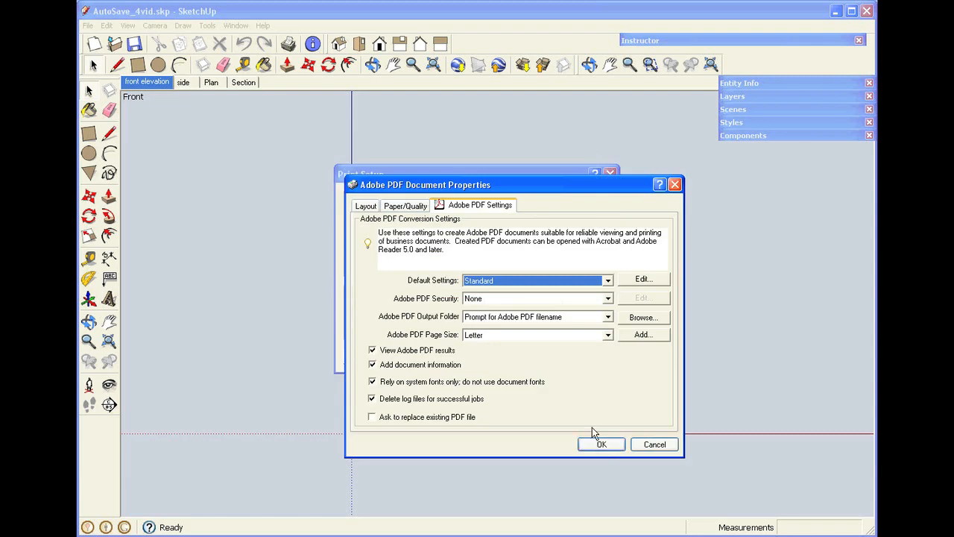
pyautogui.click(362, 207)
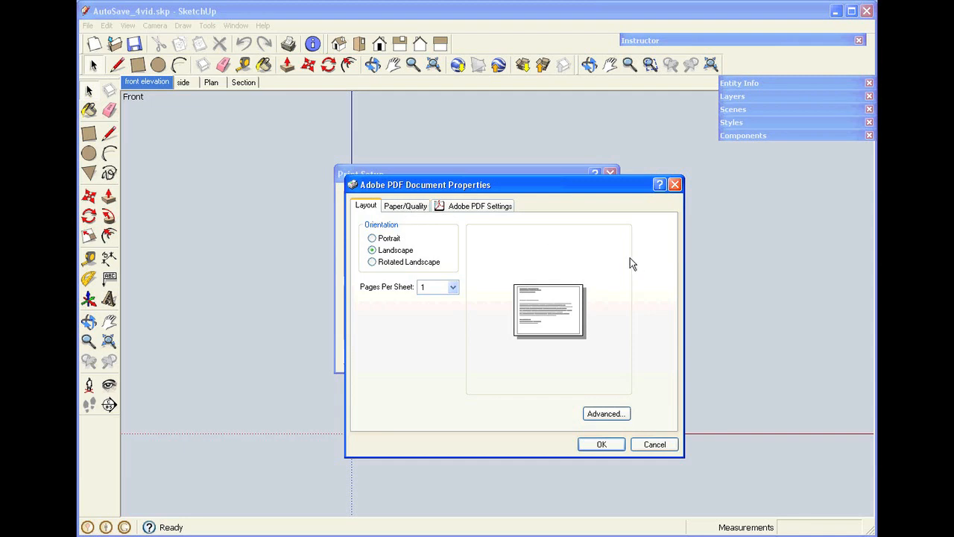
pyautogui.click(603, 444)
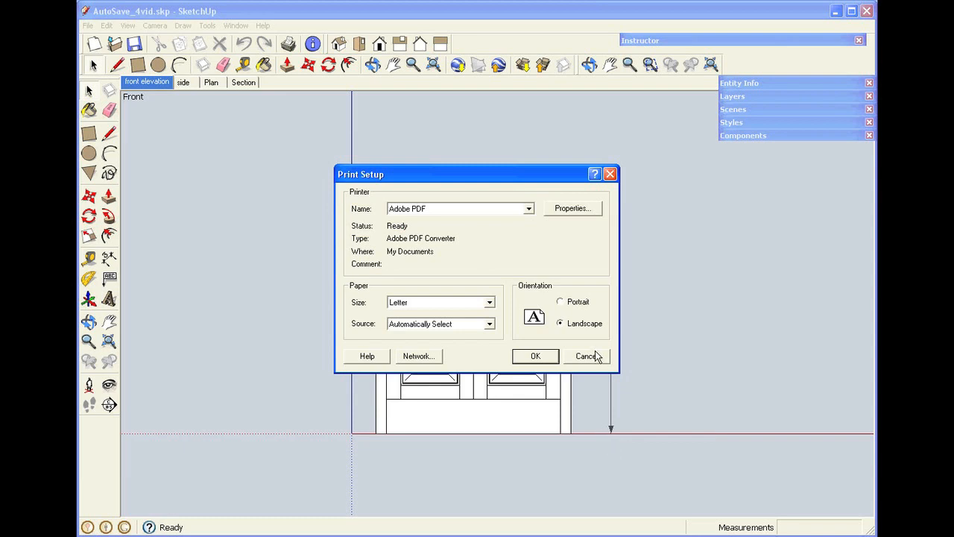
pyautogui.click(542, 359)
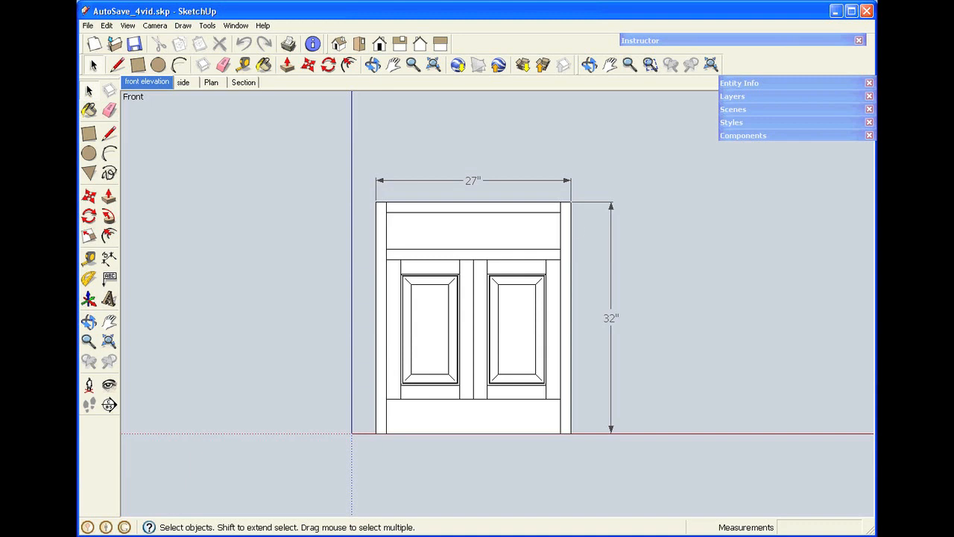
# Step: Preview the front elevation's printout with the existing print settings and close the preview
pyautogui.click(88, 26)
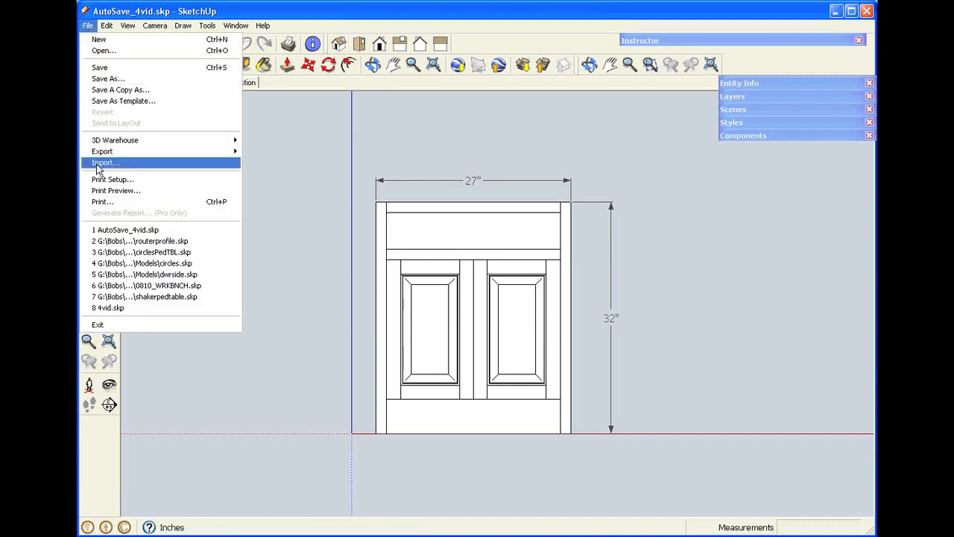
pyautogui.click(104, 192)
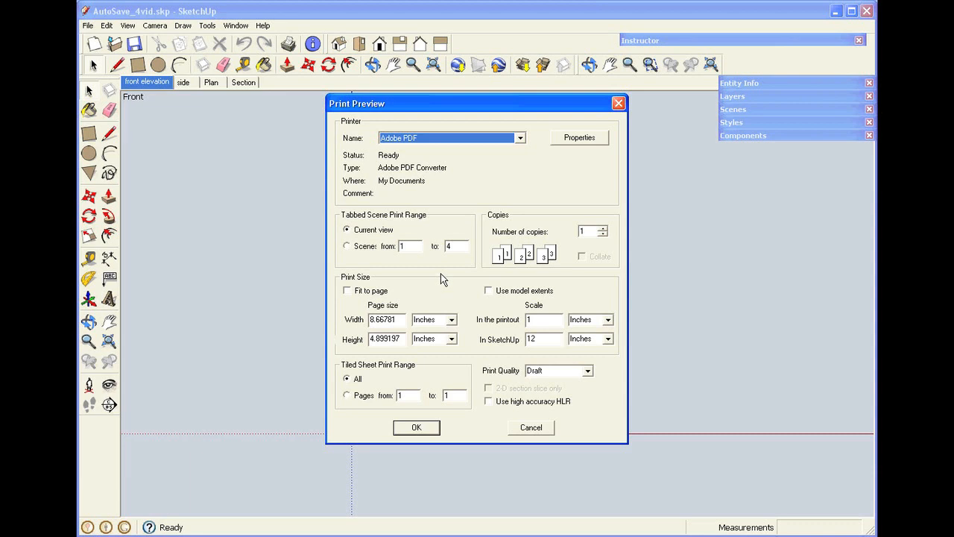
pyautogui.click(429, 431)
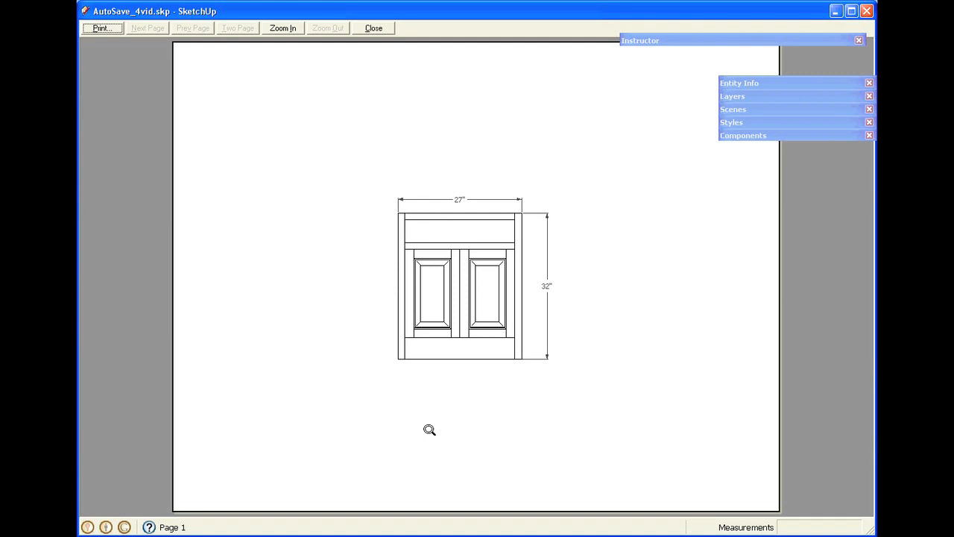
pyautogui.click(387, 30)
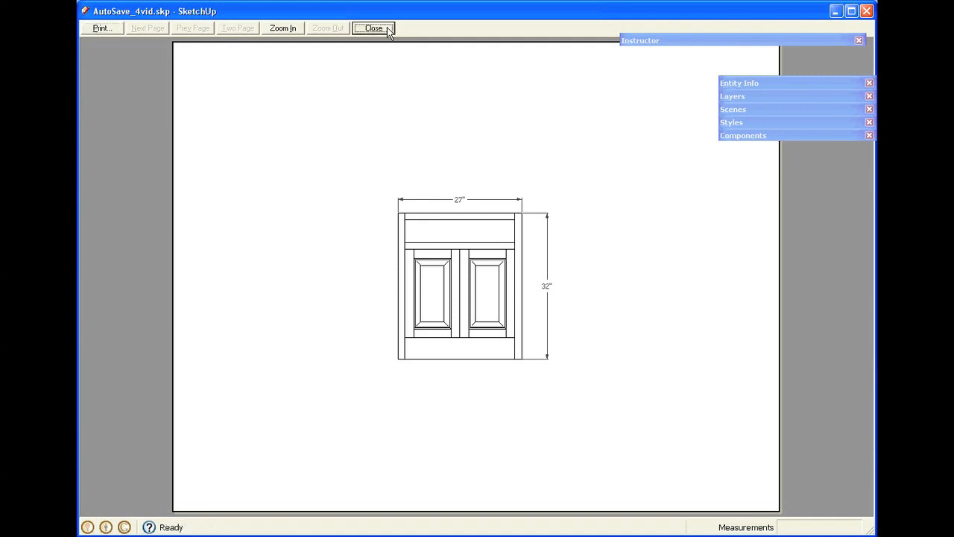
# Step: Examine the Print dialog's options and leave it without printing
pyautogui.click(89, 26)
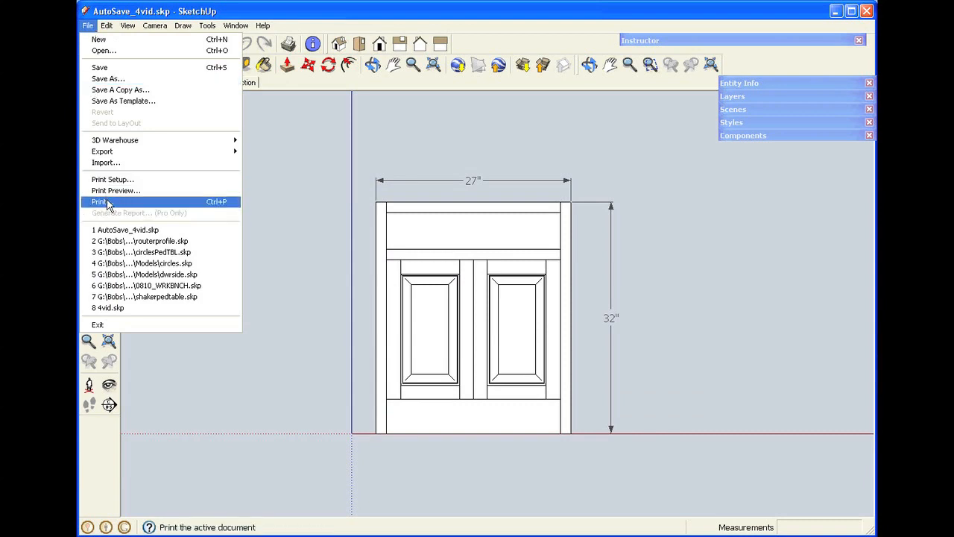
pyautogui.click(108, 203)
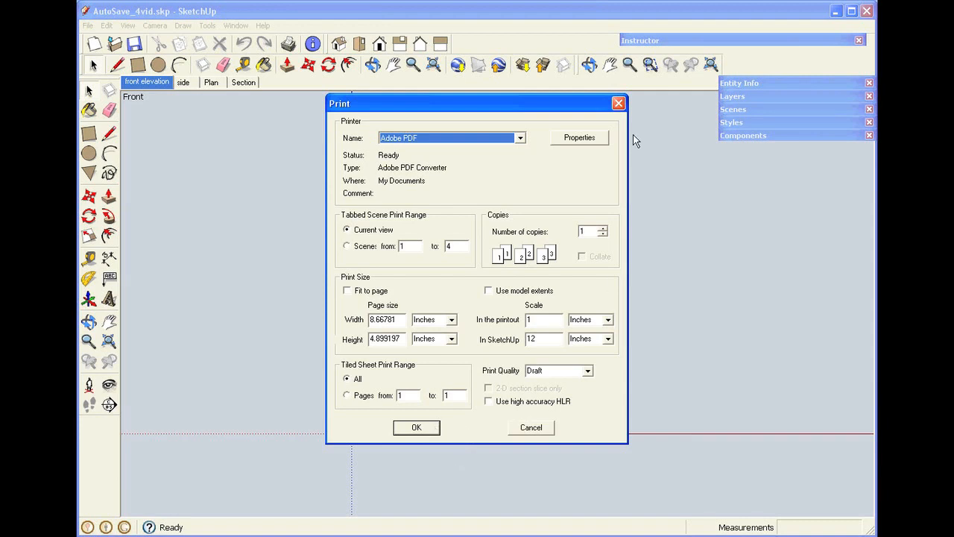
pyautogui.click(535, 430)
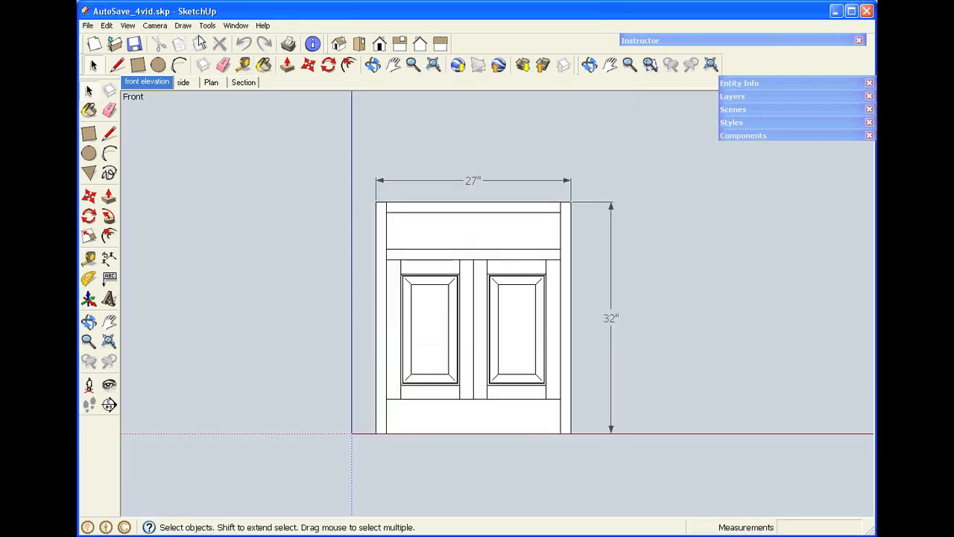
# Step: Open the print preview settings, try the scene range 1 to 4, and return the print range to the current view
pyautogui.click(86, 29)
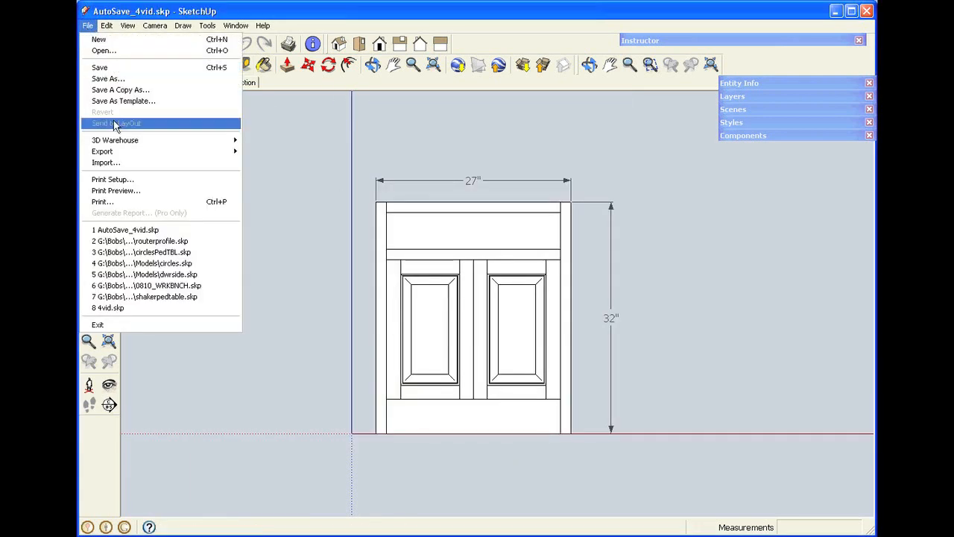
pyautogui.click(117, 187)
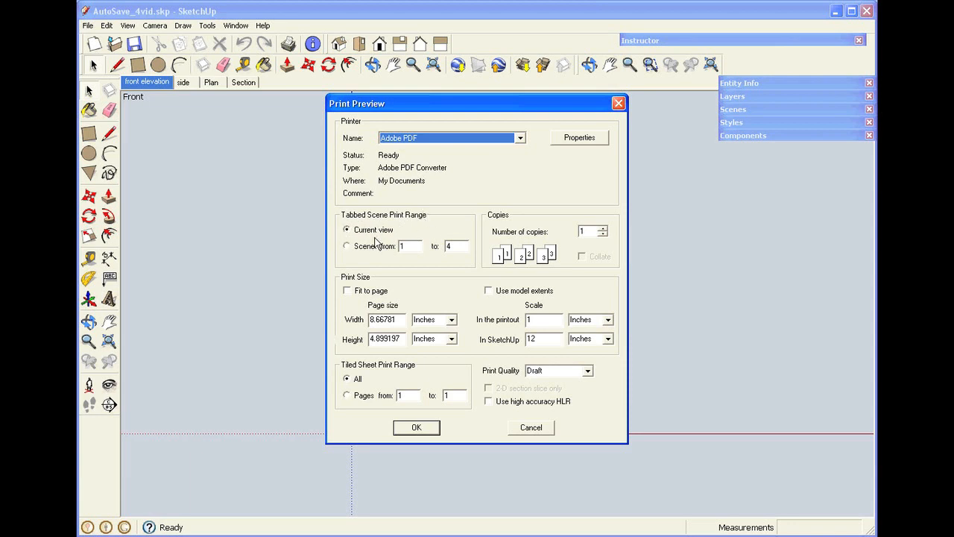
pyautogui.click(348, 246)
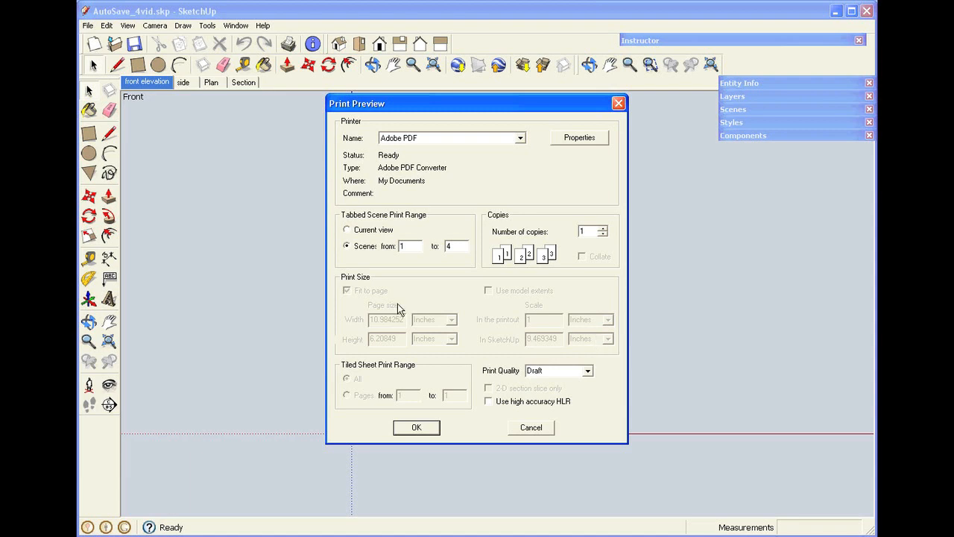
pyautogui.click(347, 231)
# Step: Turn off fit to page and model extents, and set the print scale to 1 inch in the printout for 8 inches in SketchUp
pyautogui.click(488, 291)
pyautogui.click(346, 291)
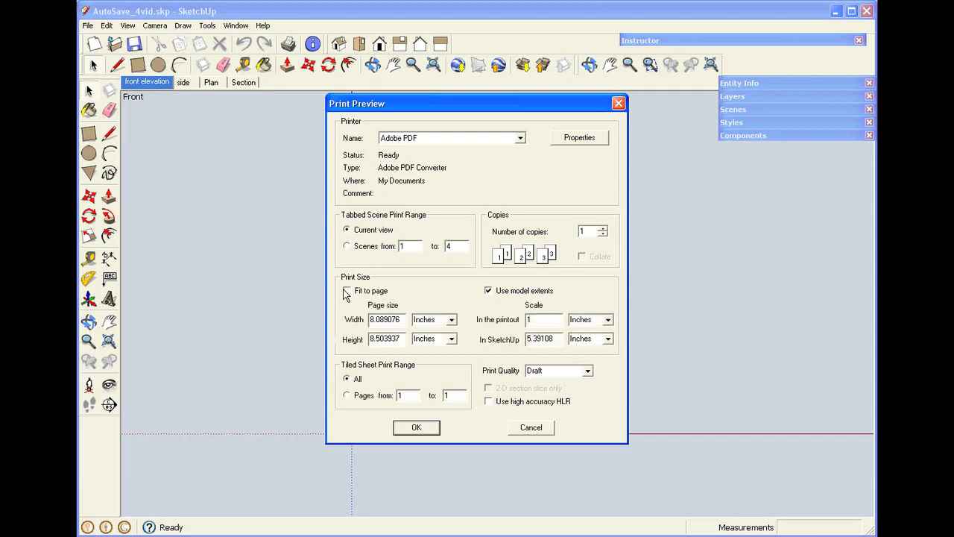
pyautogui.click(489, 291)
pyautogui.moveTo(560, 340); pyautogui.dragTo(500, 340)
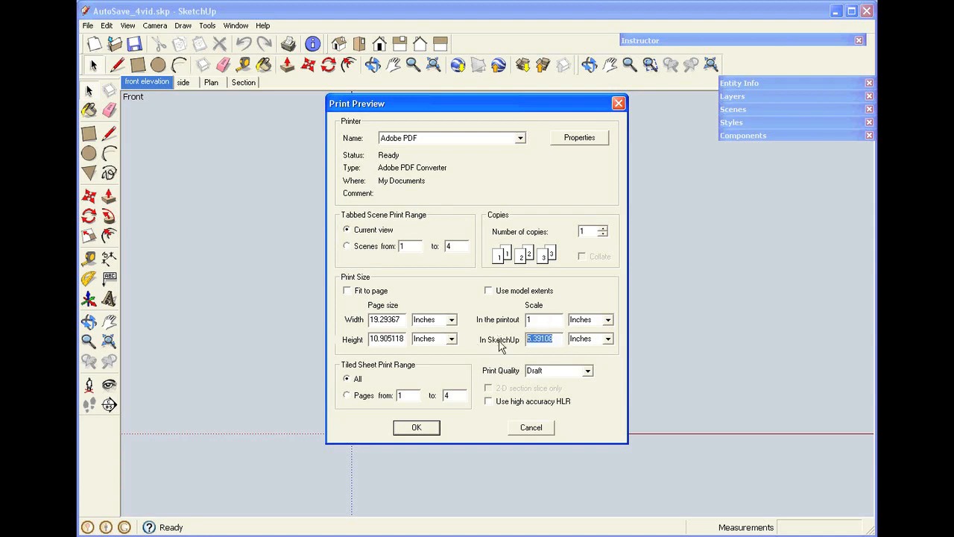
pyautogui.write('8')
# Step: Limit the tiled sheets to pages 1 to 2, preview both pages, and close the preview
pyautogui.click(347, 396)
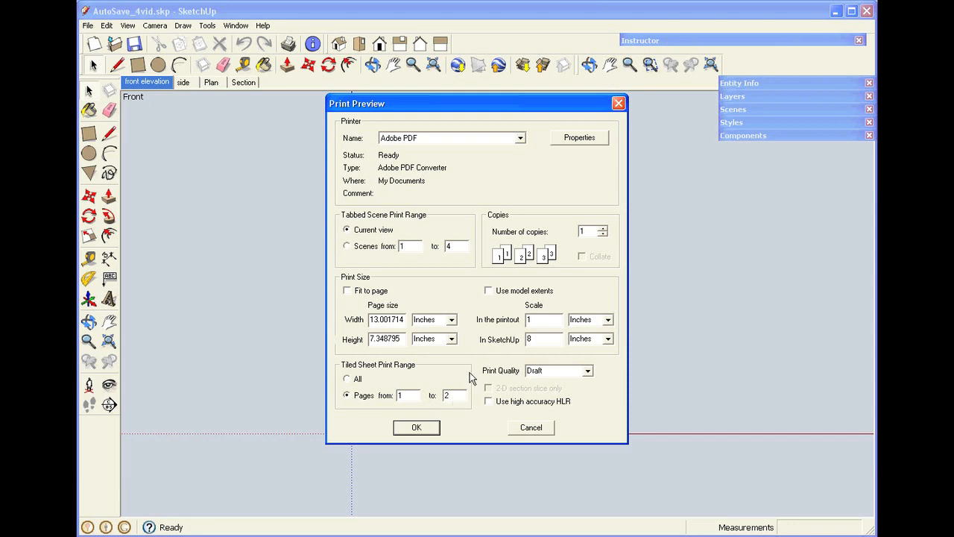
pyautogui.click(417, 428)
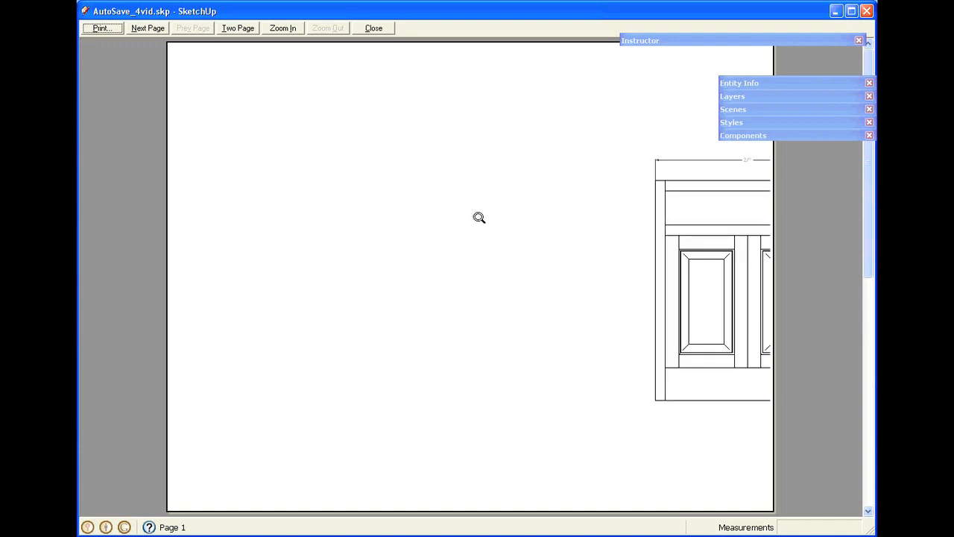
pyautogui.click(148, 29)
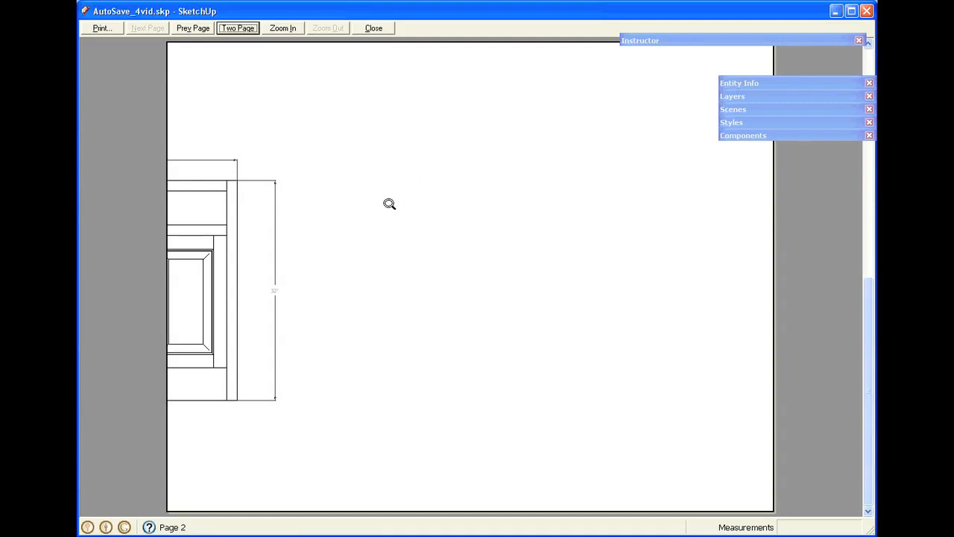
pyautogui.click(374, 29)
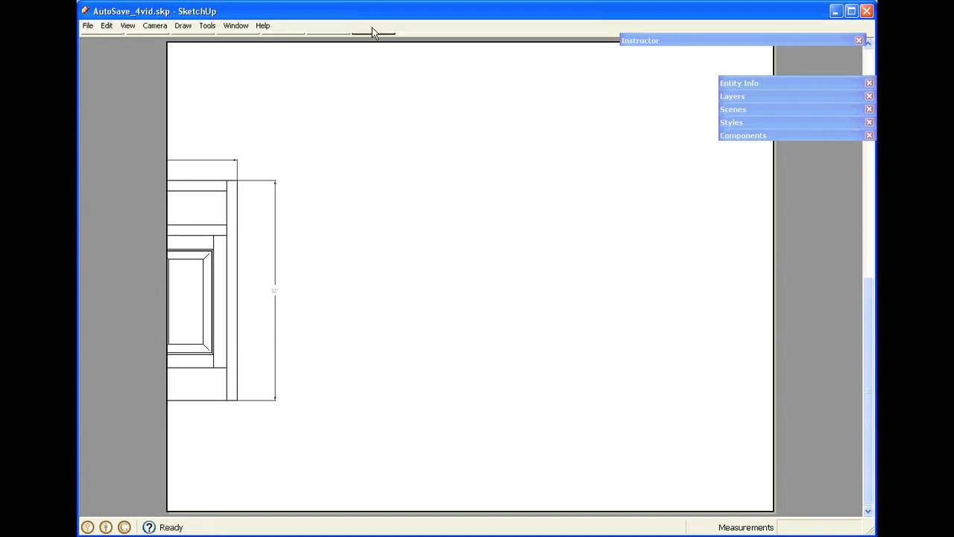
# Step: Set the front elevation's print scale to 1 inch in the printout for 12 inches in SketchUp and preview only tiled page 1
pyautogui.click(88, 25)
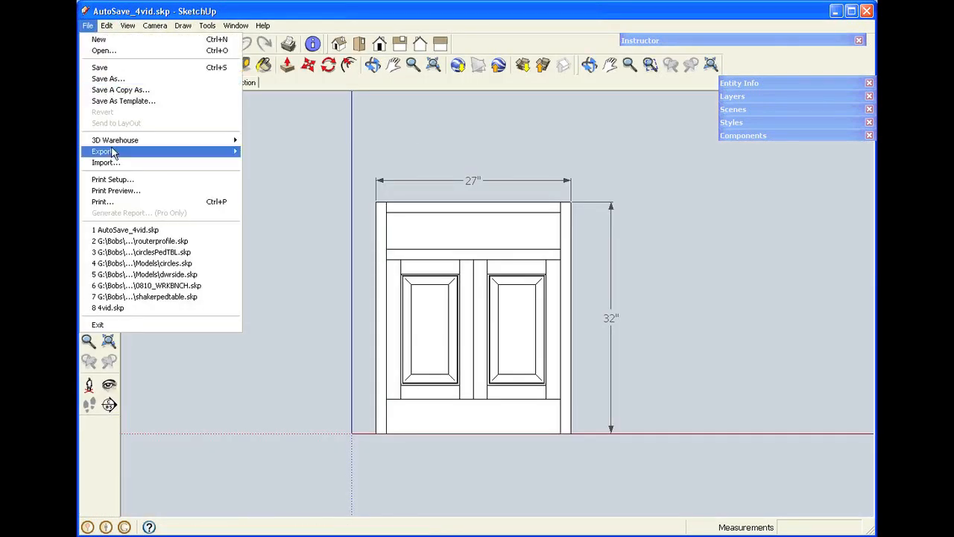
pyautogui.click(119, 191)
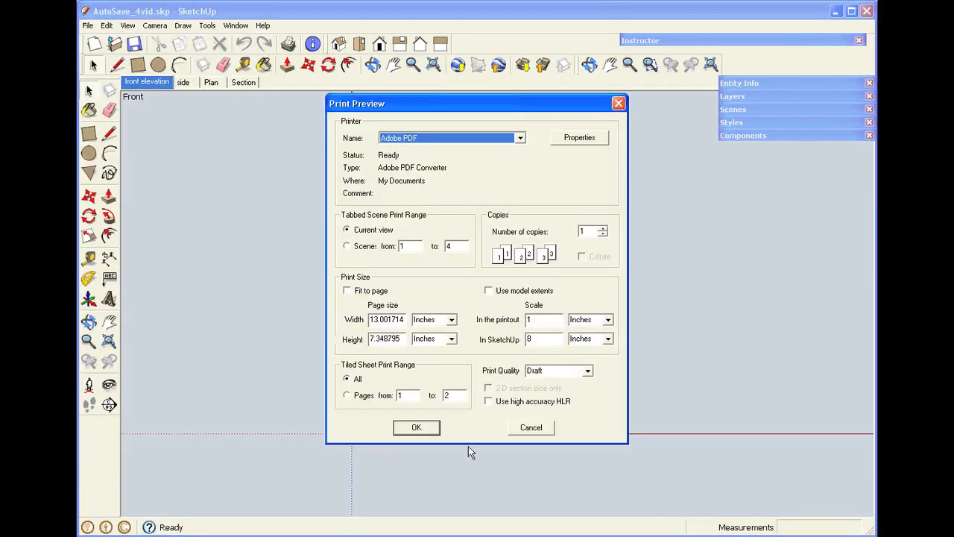
pyautogui.doubleClick(537, 340)
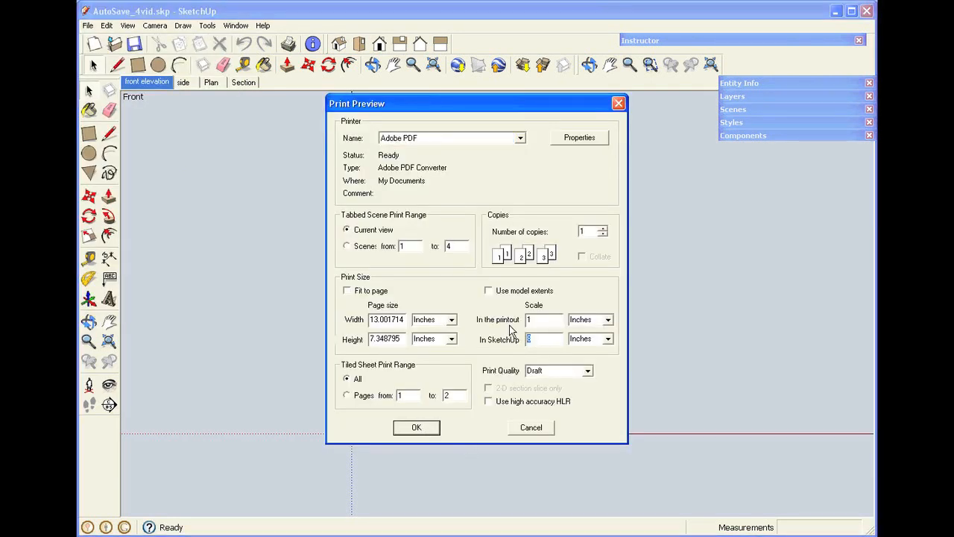
pyautogui.write('12')
pyautogui.click(347, 396)
pyautogui.click(422, 431)
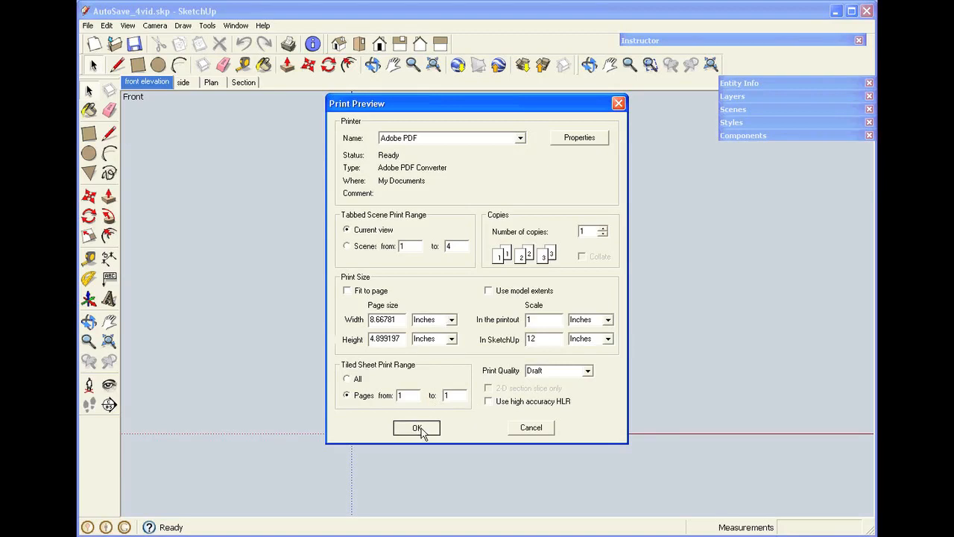
pyautogui.click(422, 428)
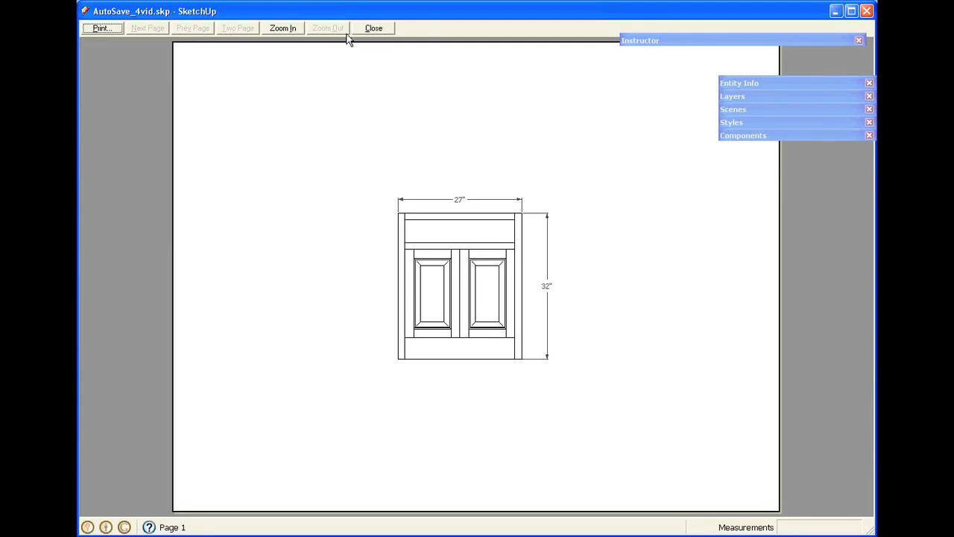
pyautogui.click(381, 32)
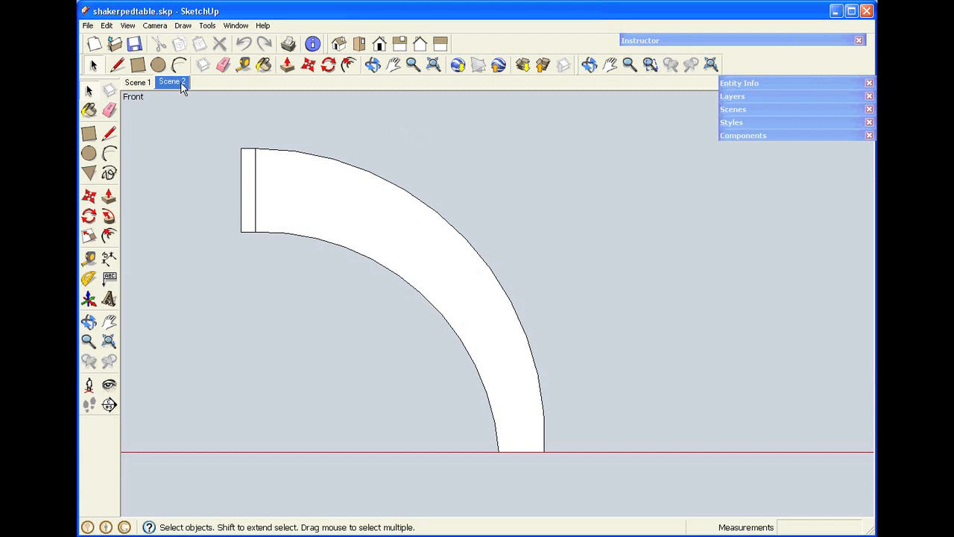
# Step: Try the curved table leg on Letter paper in portrait orientation with model extents in the print preview settings, and cancel
pyautogui.click(87, 26)
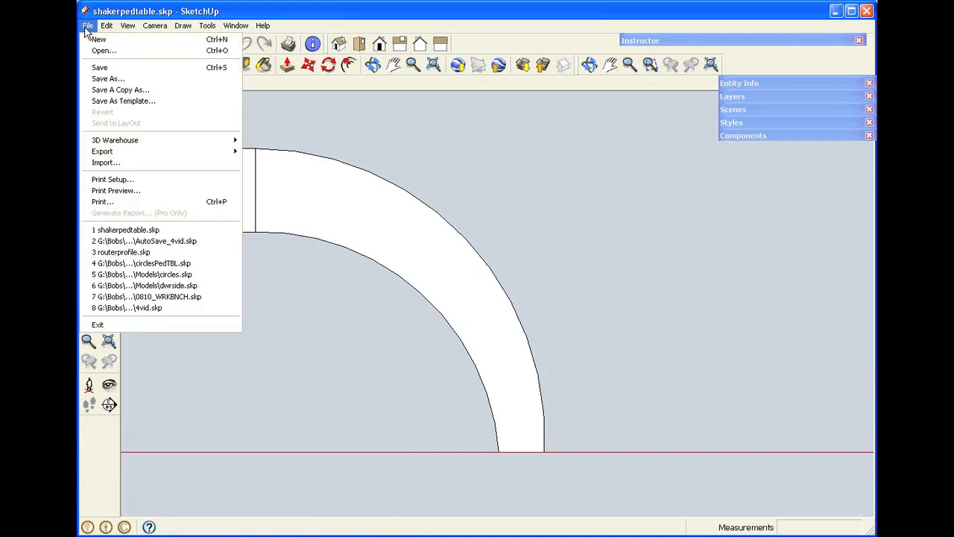
pyautogui.click(125, 182)
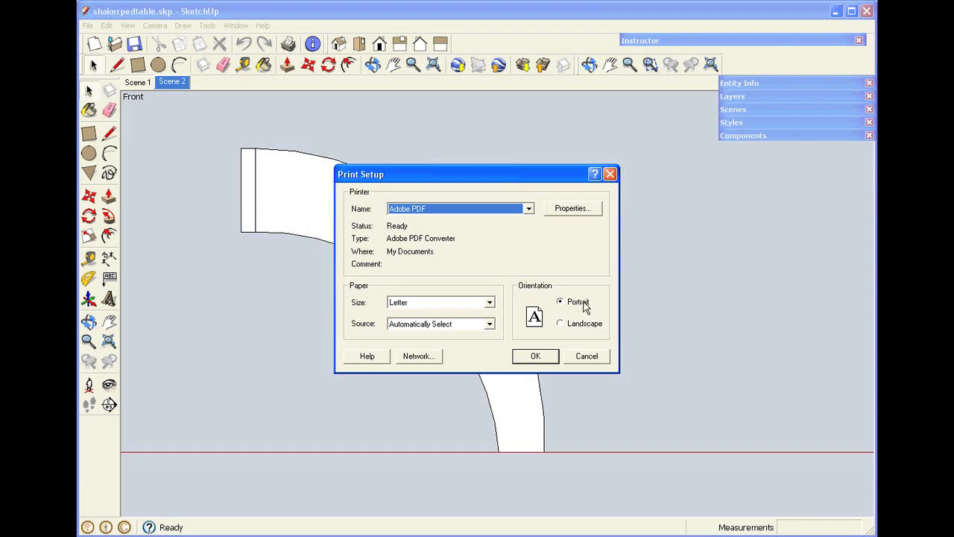
pyautogui.click(537, 356)
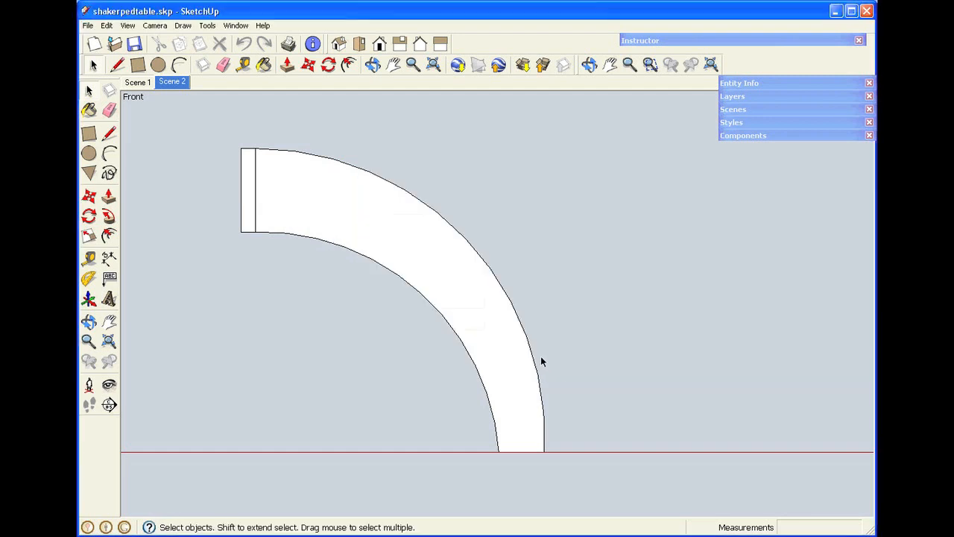
pyautogui.click(87, 25)
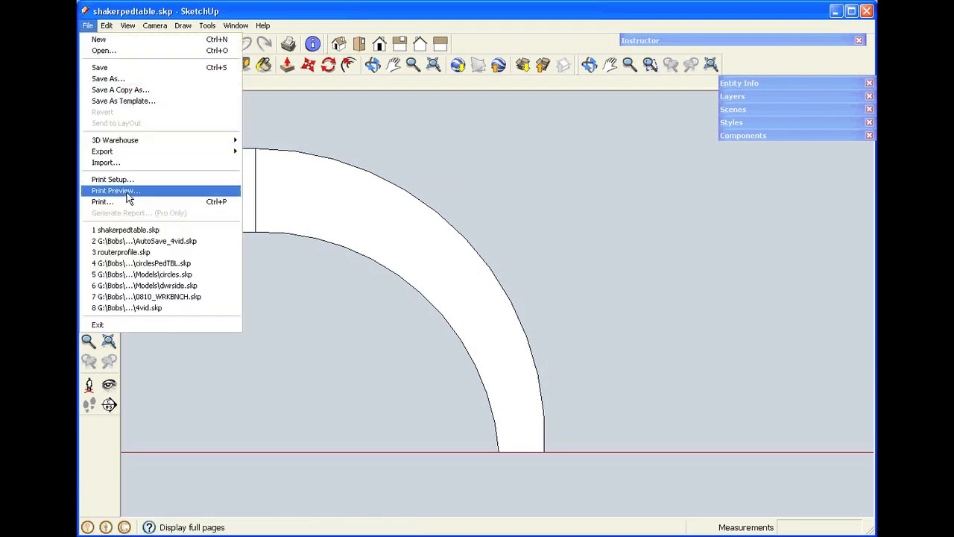
pyautogui.click(127, 195)
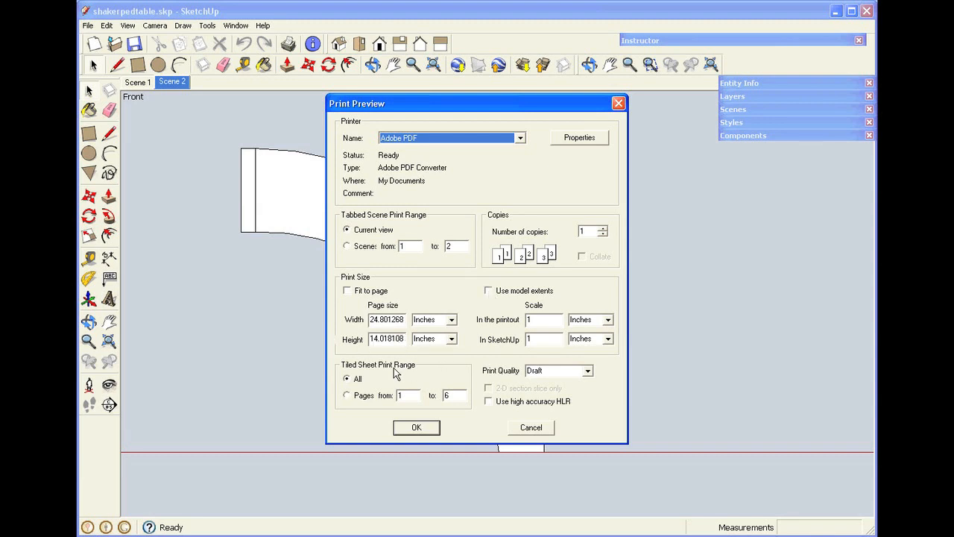
pyautogui.click(489, 291)
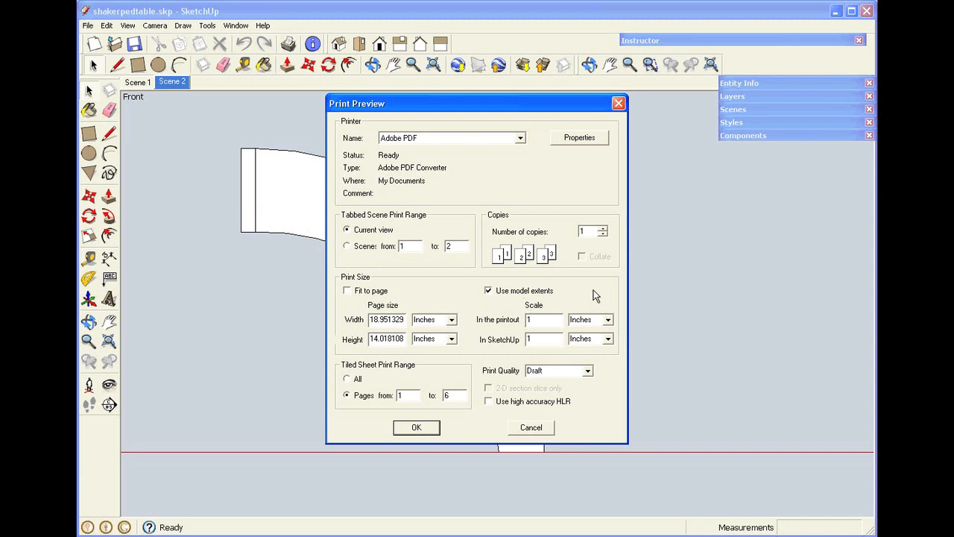
pyautogui.click(530, 428)
# Step: Set the print orientation of the curved leg drawing to landscape on Letter paper
pyautogui.click(86, 26)
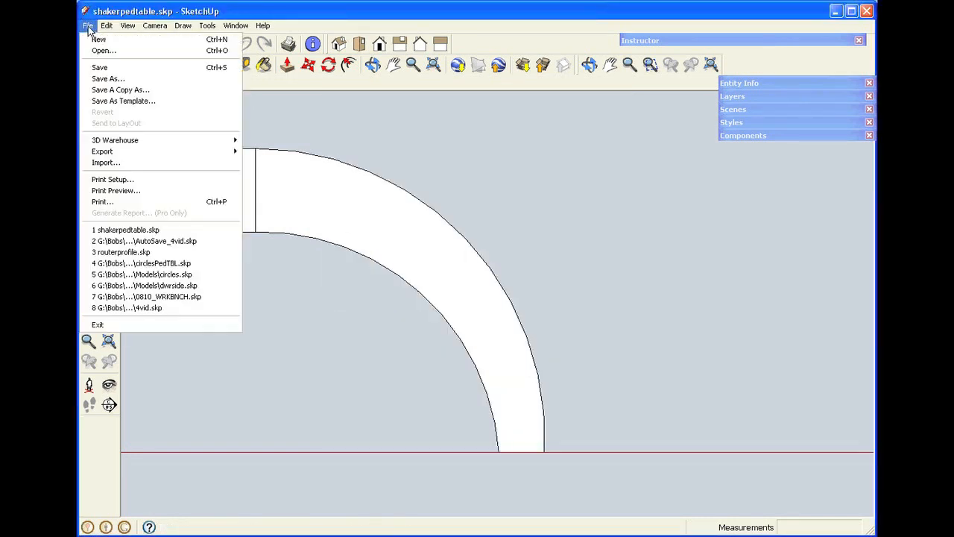
pyautogui.click(123, 182)
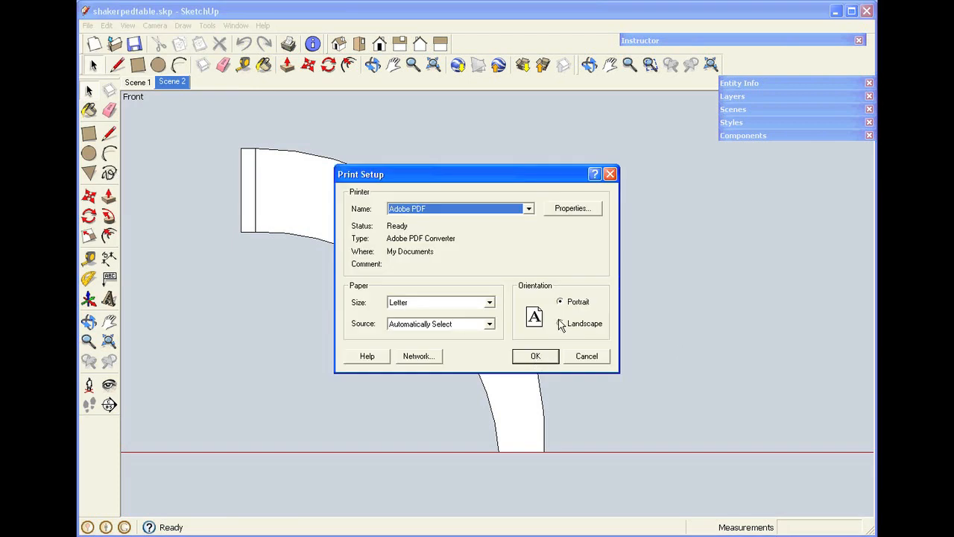
pyautogui.click(560, 323)
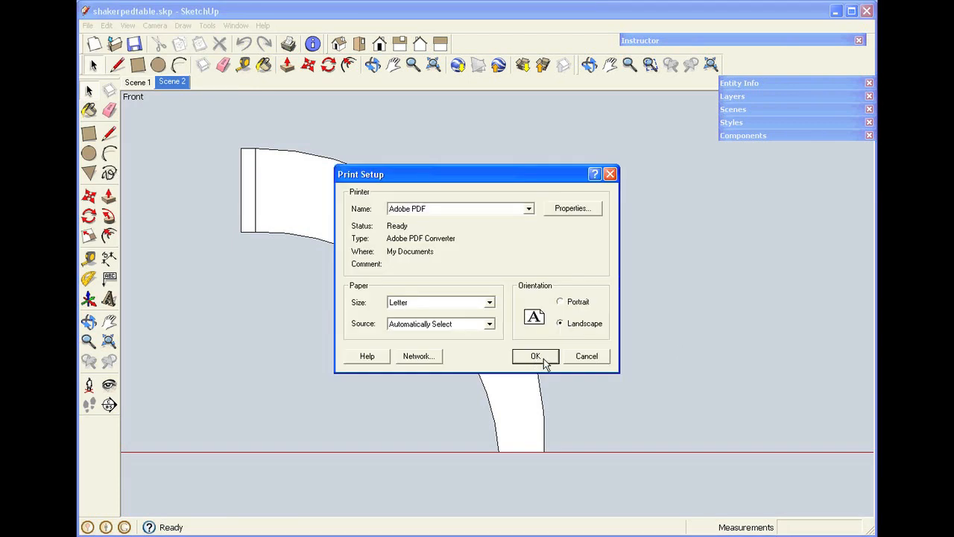
pyautogui.click(544, 358)
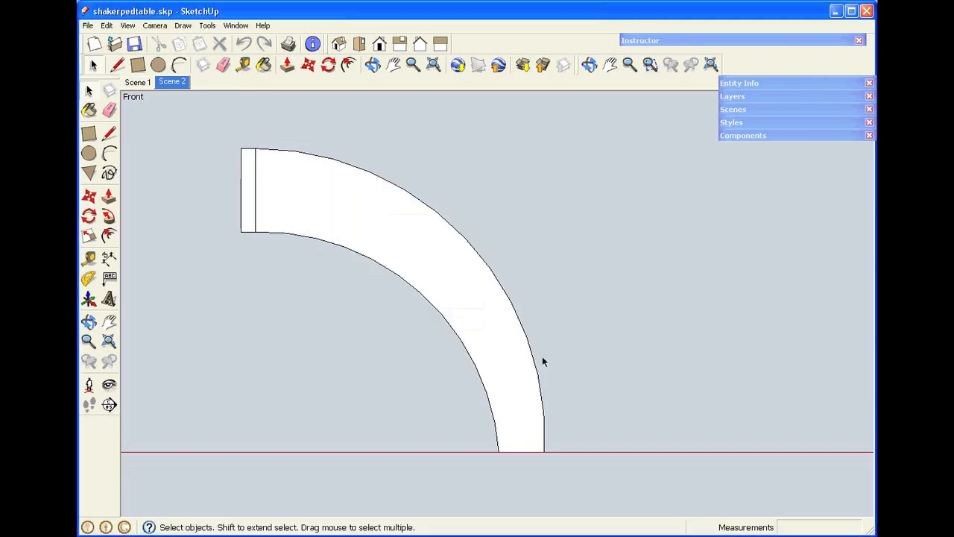
# Step: Turn on model extents for the full-scale leg printout, preview its tiled pages, and close the preview
pyautogui.click(89, 26)
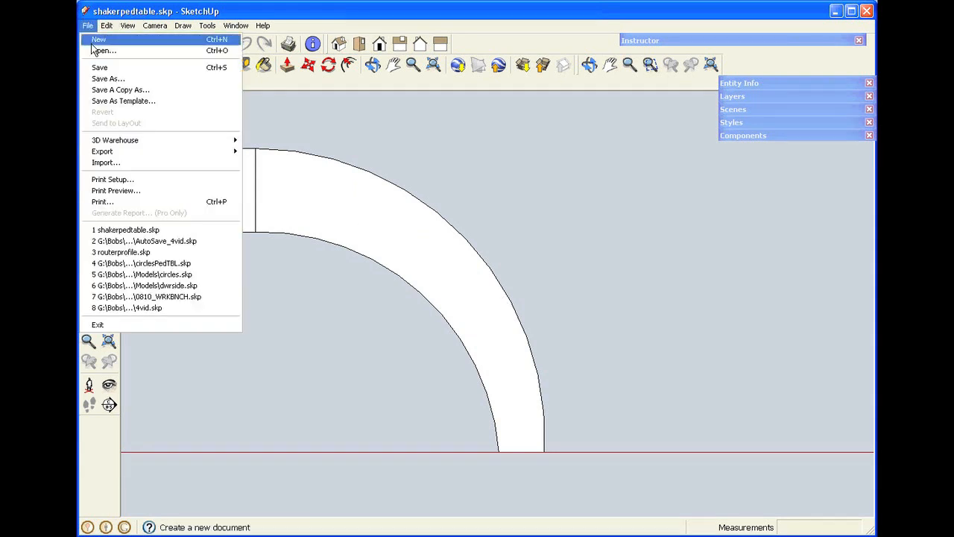
pyautogui.click(113, 192)
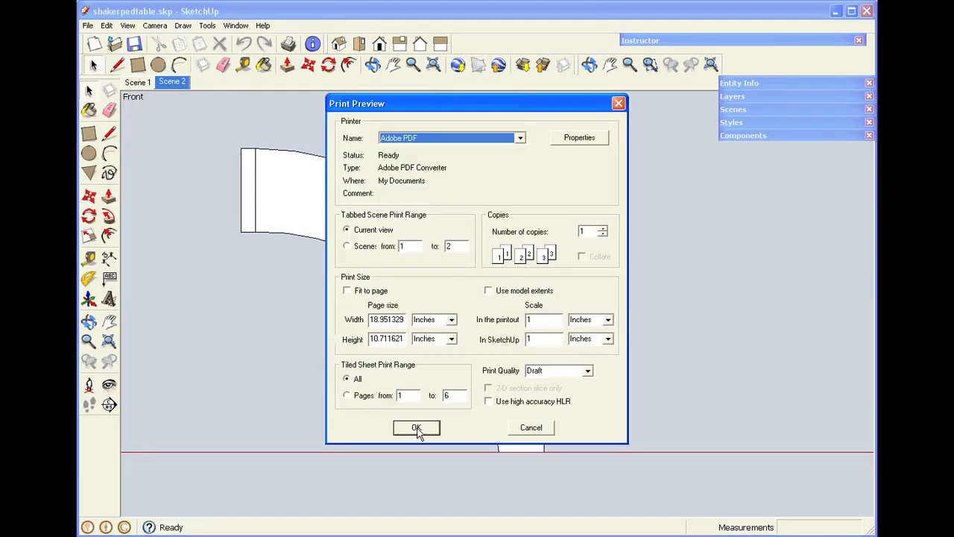
pyautogui.click(488, 292)
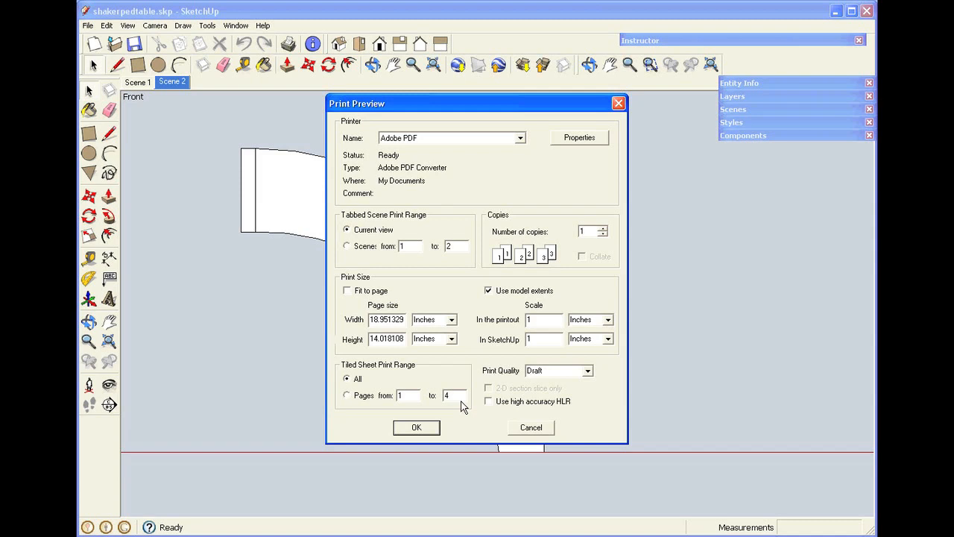
pyautogui.click(428, 430)
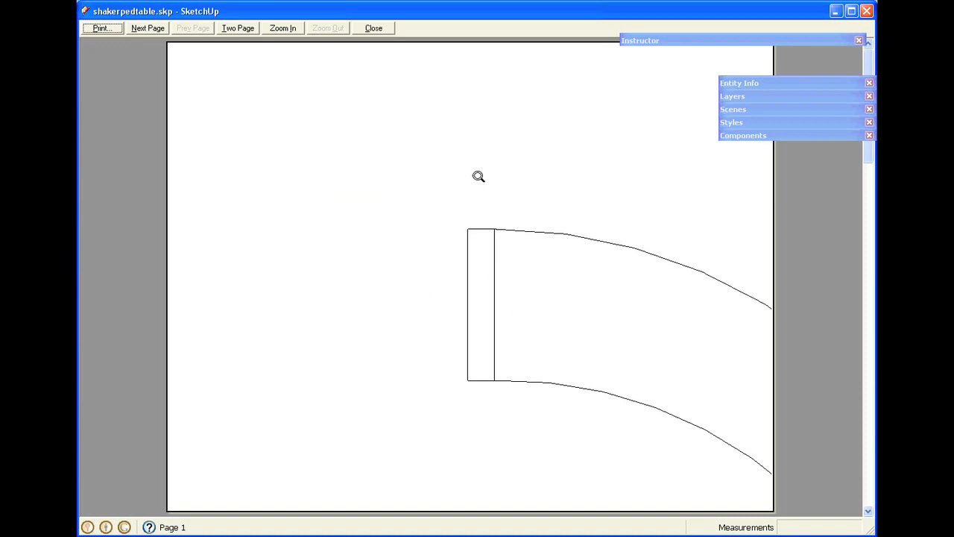
pyautogui.click(156, 29)
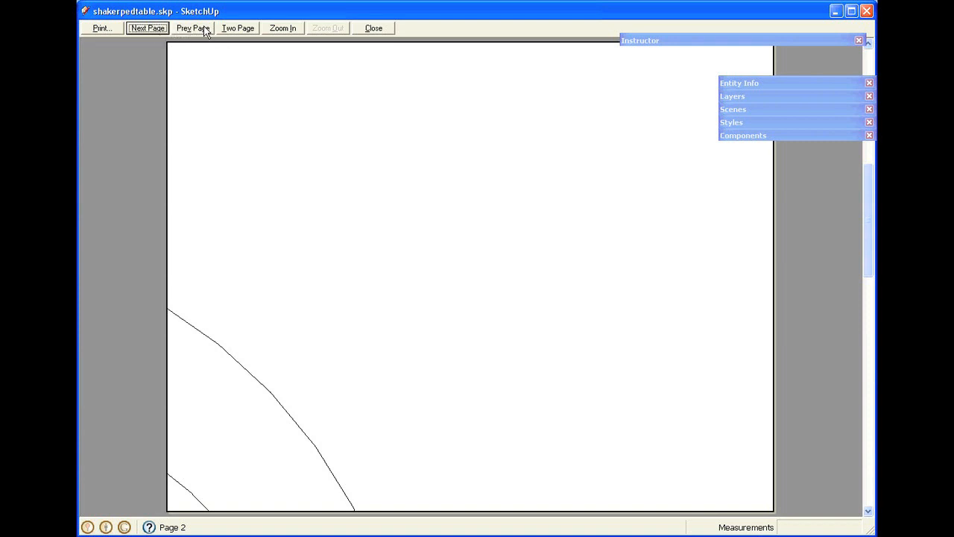
pyautogui.click(145, 33)
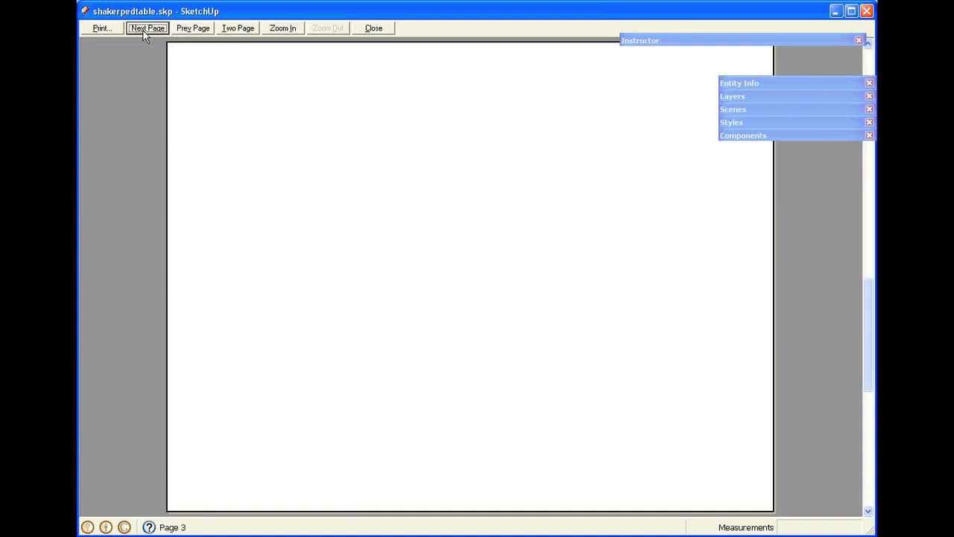
pyautogui.click(145, 33)
pyautogui.click(371, 30)
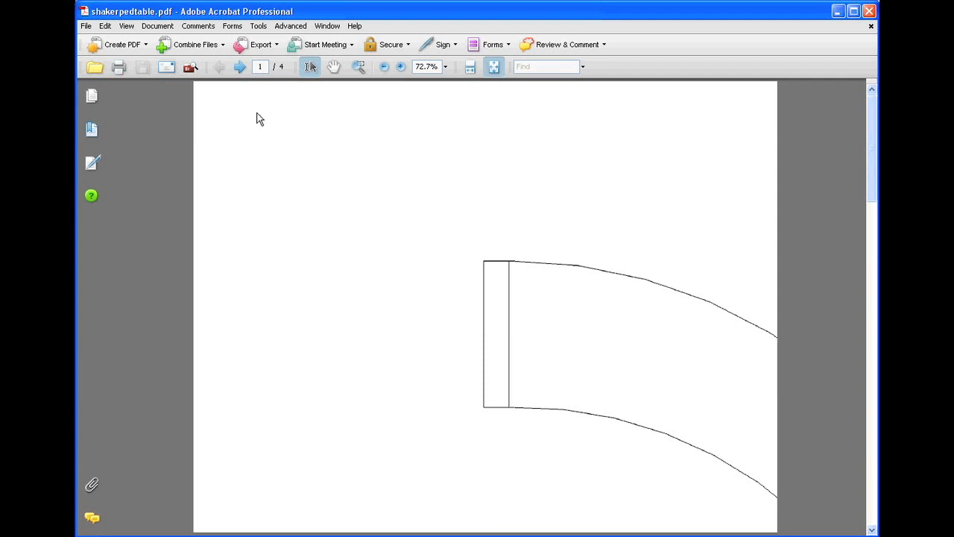
# Step: In Adobe Acrobat, page through shakerpedtable.pdf to page 4 and back to the first page
pyautogui.click(240, 68)
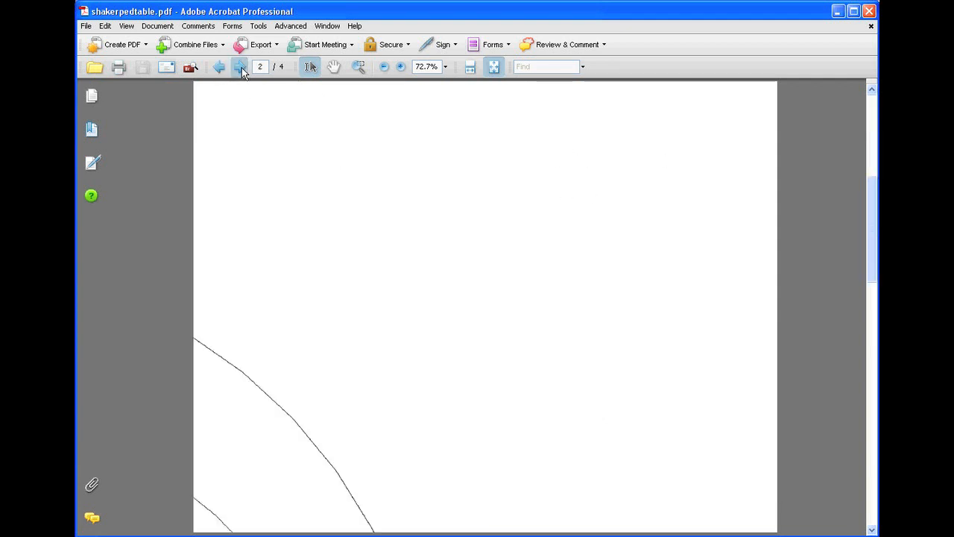
pyautogui.click(240, 68)
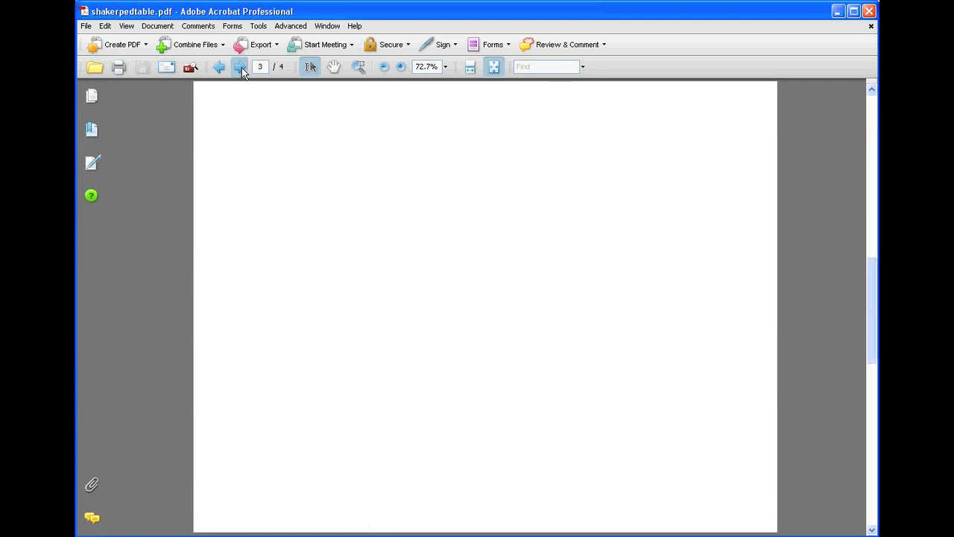
pyautogui.click(240, 68)
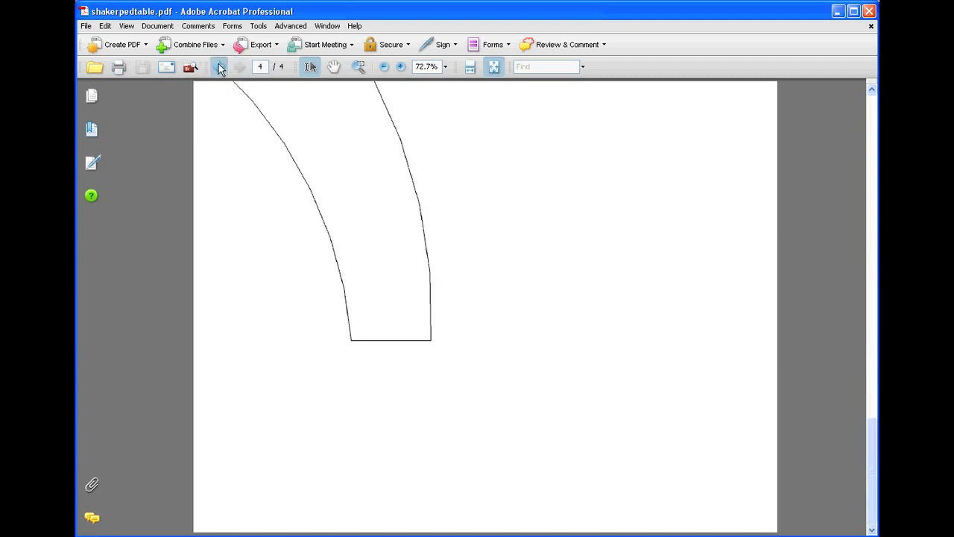
pyautogui.click(219, 68)
pyautogui.click(219, 68)
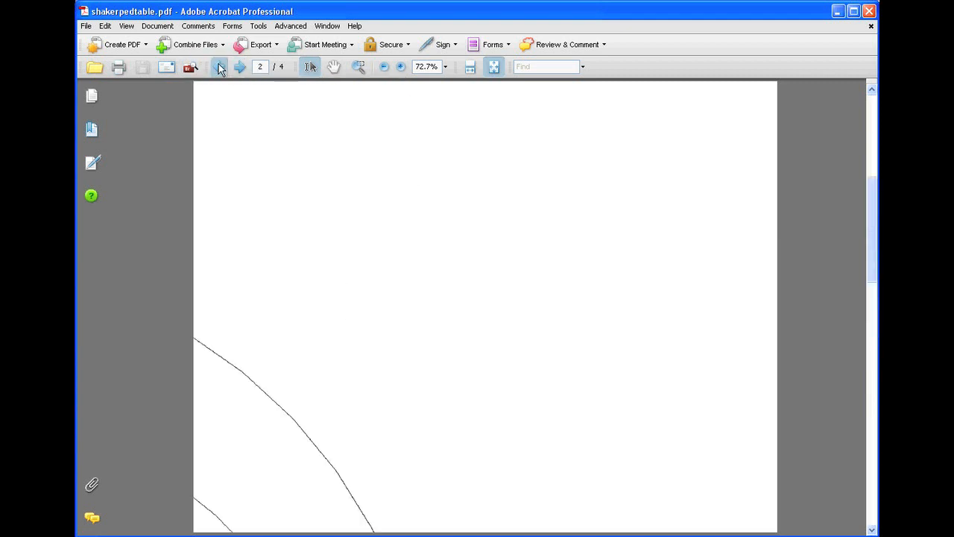
pyautogui.click(219, 68)
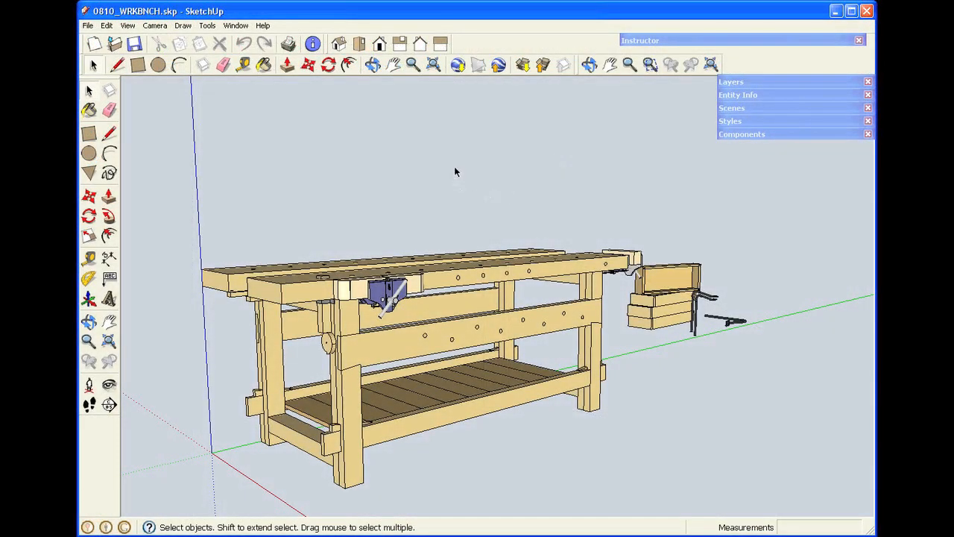
# Step: Switch to SketchUp and examine the 0810_WRKBNCH.skp workbench model from several angles and distances
pyautogui.click(372, 65)
pyautogui.moveTo(527, 158); pyautogui.dragTo(432, 285)
pyautogui.moveTo(480, 207); pyautogui.dragTo(539, 168)
pyautogui.moveTo(402, 400); pyautogui.dragTo(443, 403)
pyautogui.scroll(3, 380, 371)
pyautogui.scroll(-5, 384, 372)
pyautogui.moveTo(515, 372); pyautogui.dragTo(447, 430)
pyautogui.moveTo(601, 264)
pyautogui.mouseDown()
pyautogui.moveTo(448, 314)
pyautogui.moveTo(379, 320)
pyautogui.mouseUp()
pyautogui.moveTo(601, 306)
pyautogui.mouseDown()
pyautogui.moveTo(452, 301)
pyautogui.moveTo(648, 286)
pyautogui.moveTo(696, 193)
pyautogui.mouseUp()
pyautogui.moveTo(562, 365); pyautogui.dragTo(733, 356)
pyautogui.scroll(3, 393, 366)
pyautogui.moveTo(438, 403); pyautogui.dragTo(474, 339)
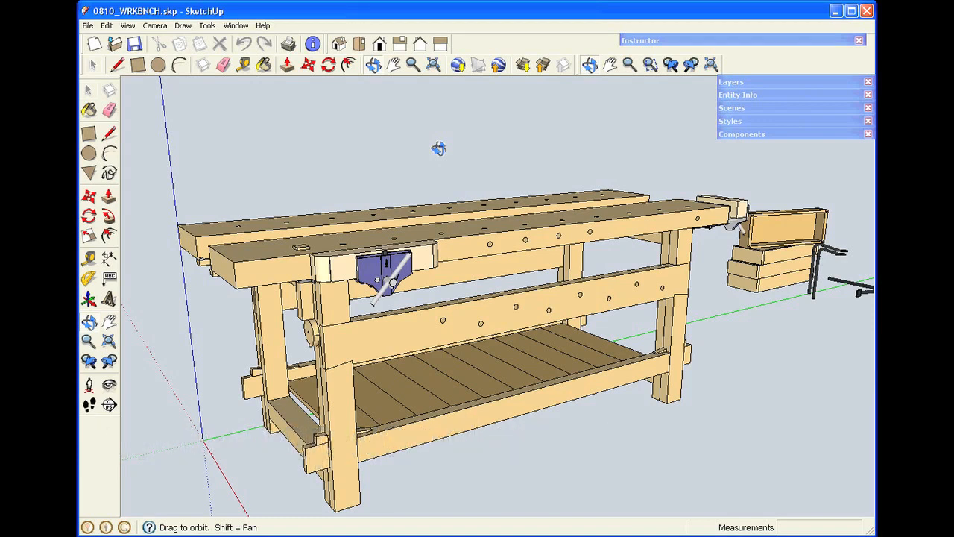
pyautogui.scroll(-5, 612, 250)
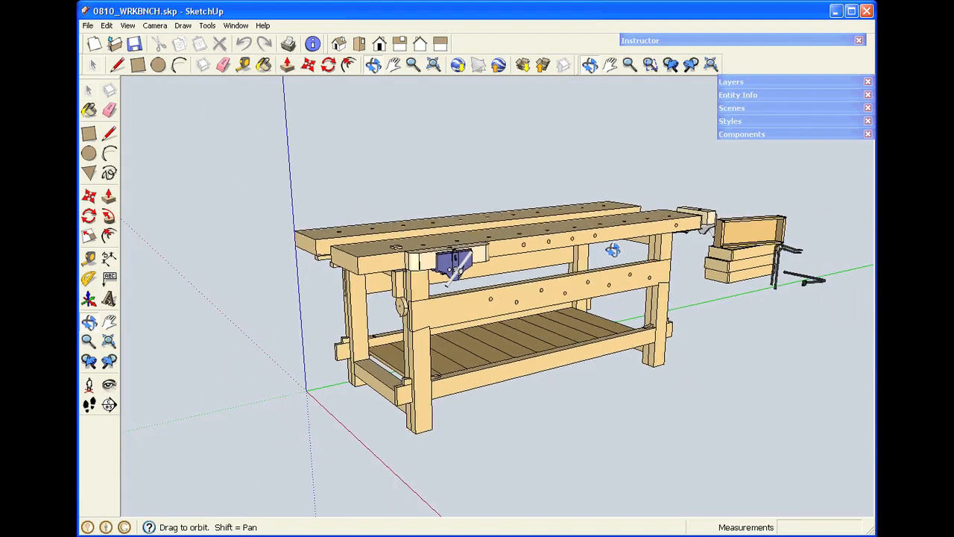